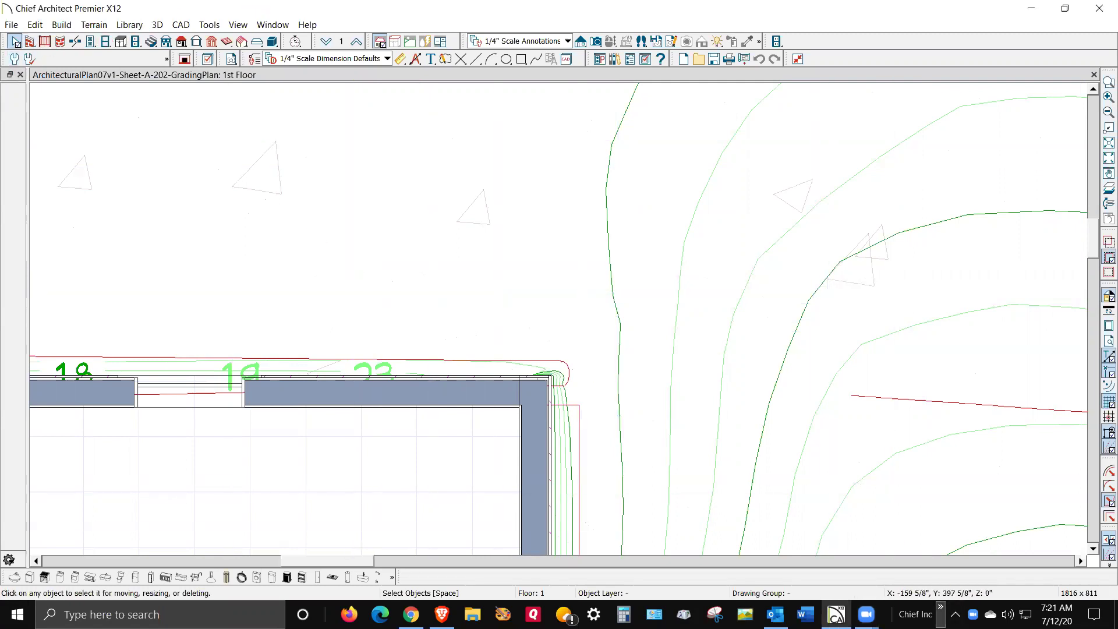
# Select the terrain feature and review its specification without making changes.
pyautogui.click(941, 611)
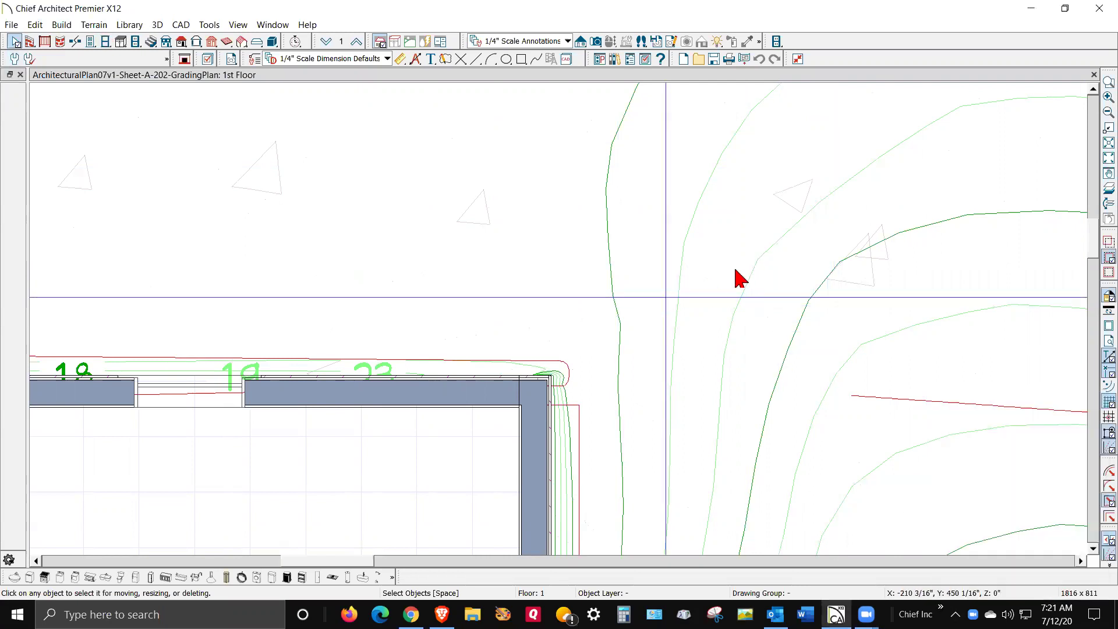
pyautogui.click(731, 291)
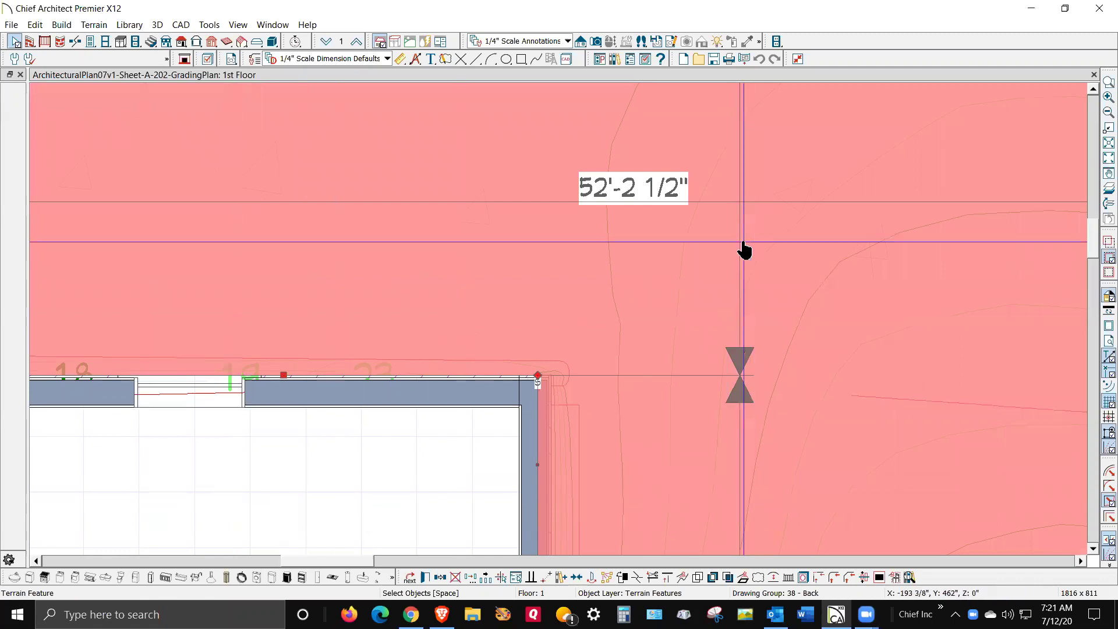
pyautogui.scroll(-4, 674, 325)
pyautogui.scroll(-5, 674, 328)
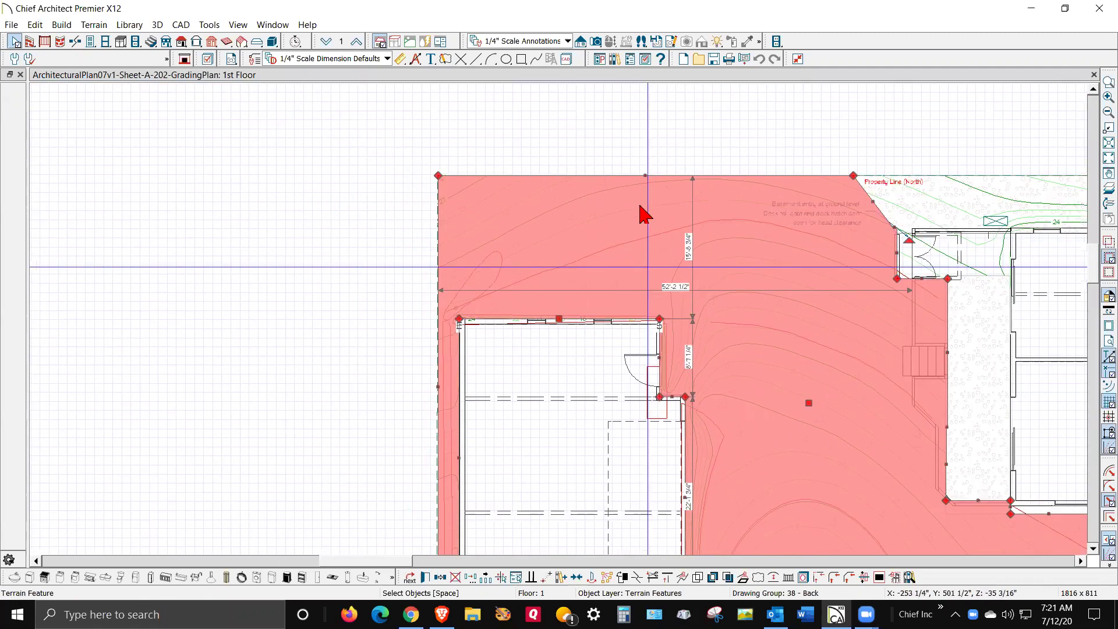
pyautogui.scroll(1, 661, 220)
pyautogui.scroll(-2, 608, 230)
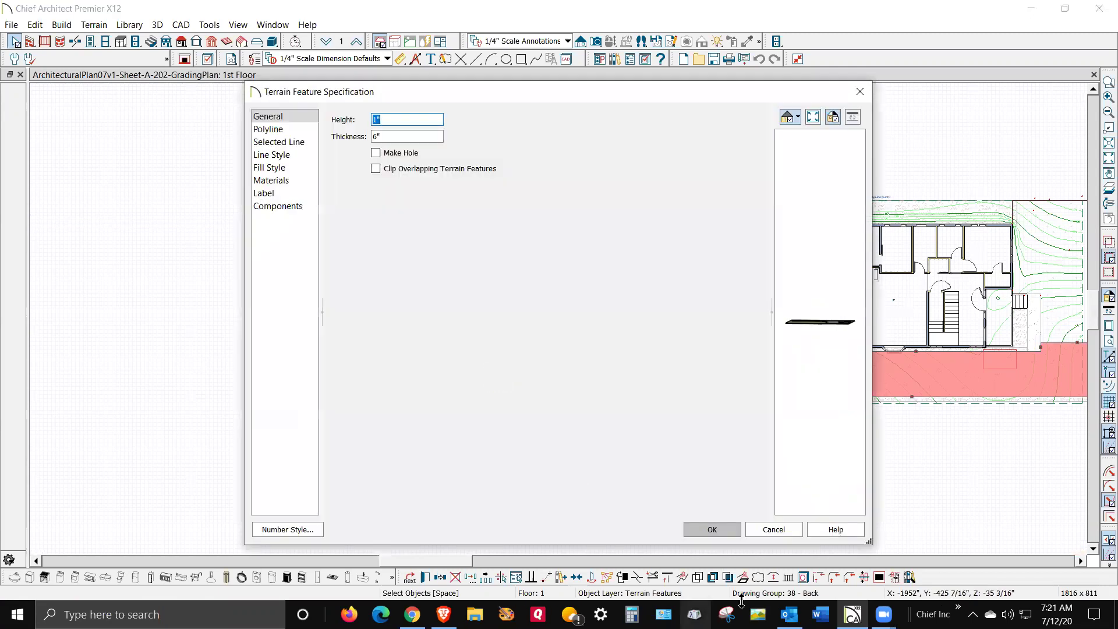
pyautogui.click(774, 530)
# Zoom out and turn off the Grid Display behind the terrain feature.
pyautogui.scroll(-3, 382, 344)
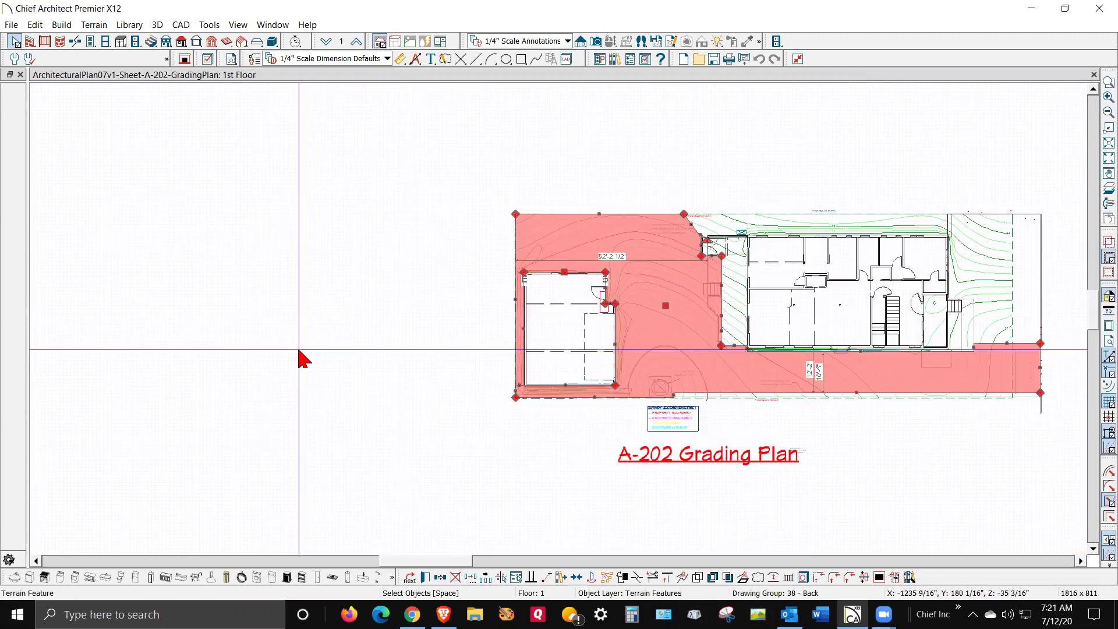
pyautogui.scroll(5, 644, 357)
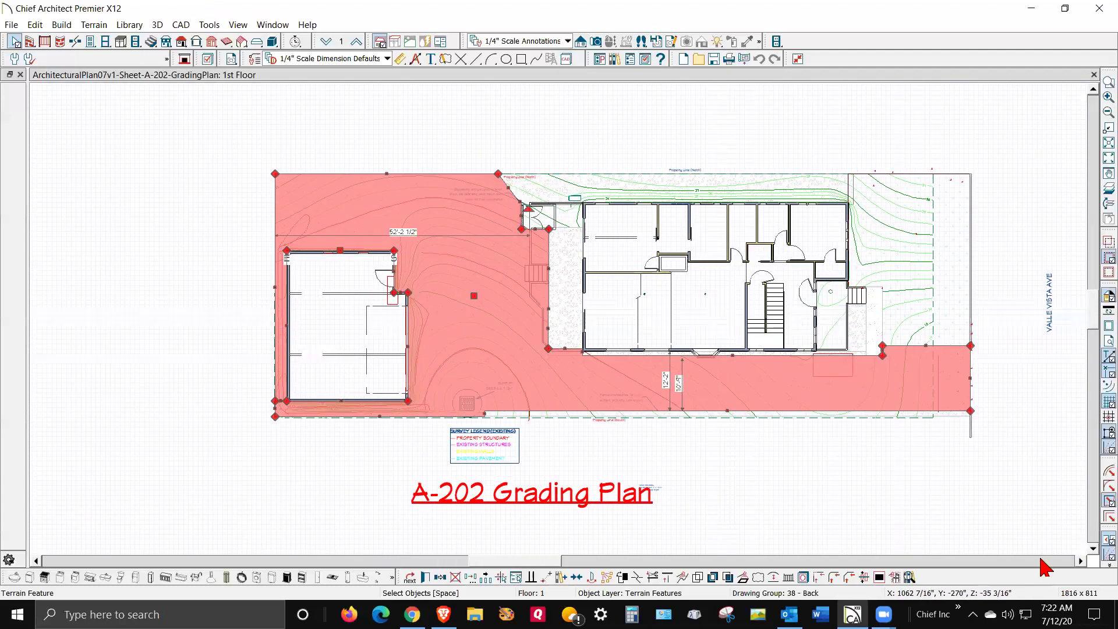
pyautogui.click(1105, 403)
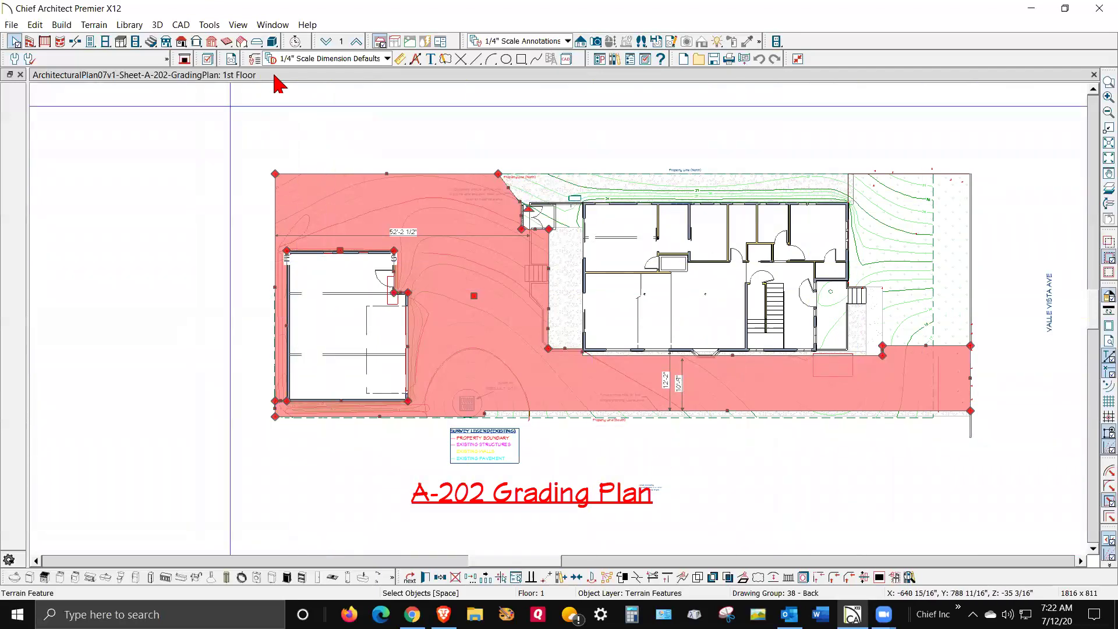
# Switch Layer Display Options to the All Layers OFF layer set.
pyautogui.click(209, 60)
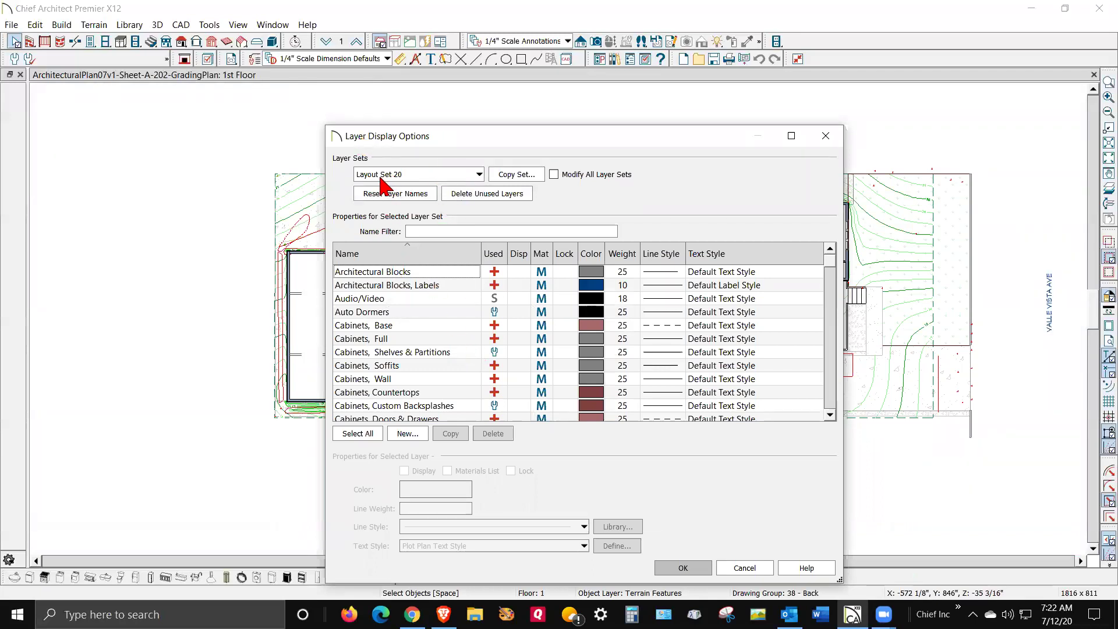
pyautogui.click(479, 175)
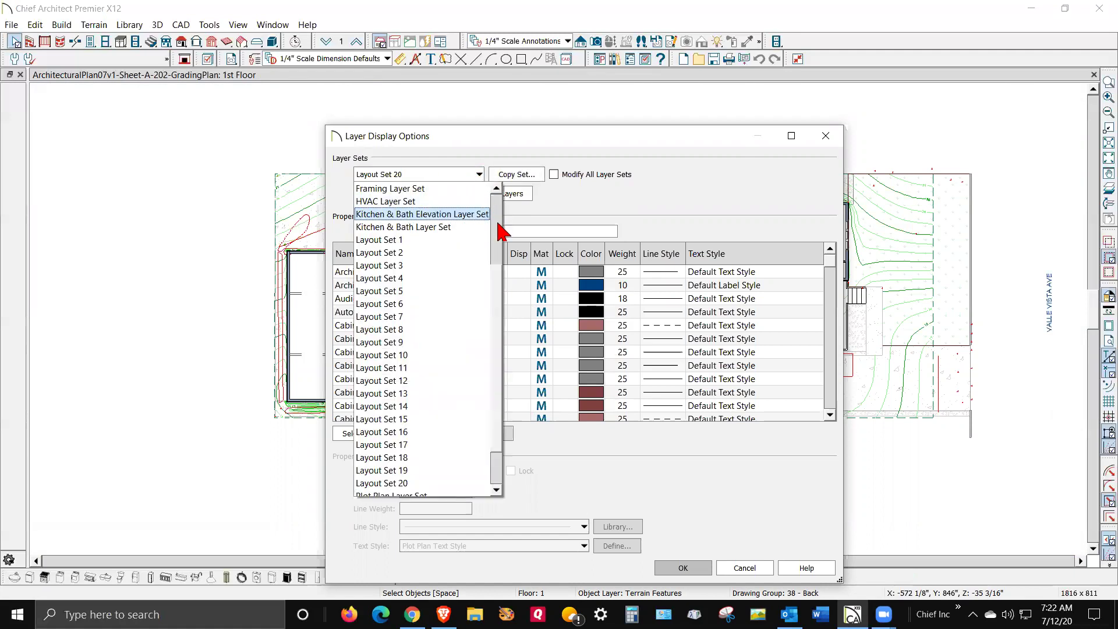
pyautogui.scroll(3, 493, 204)
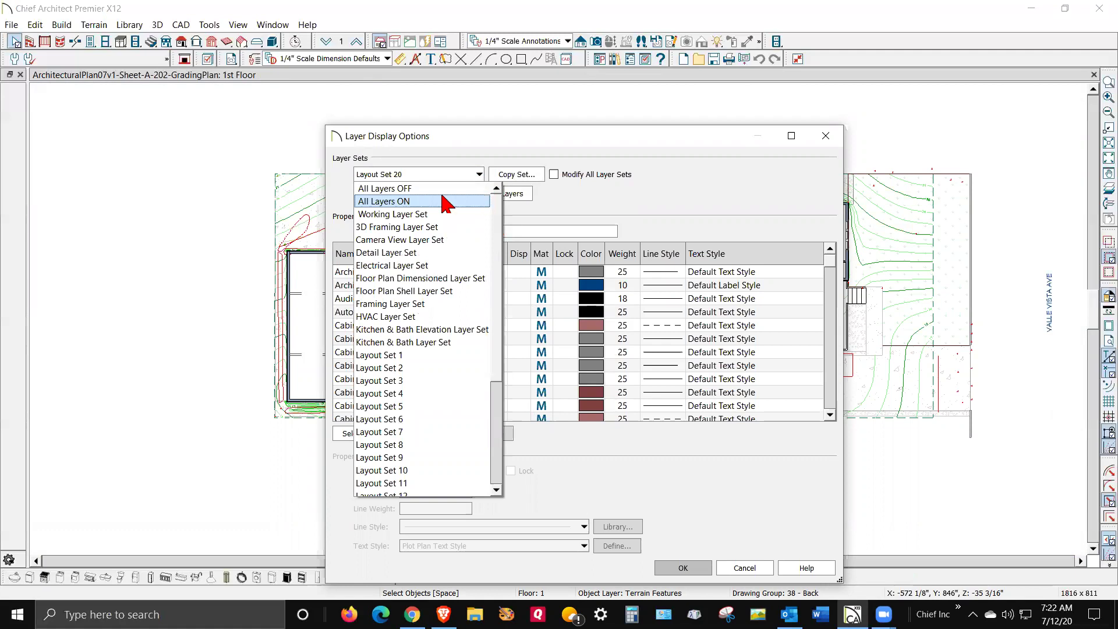
pyautogui.click(382, 189)
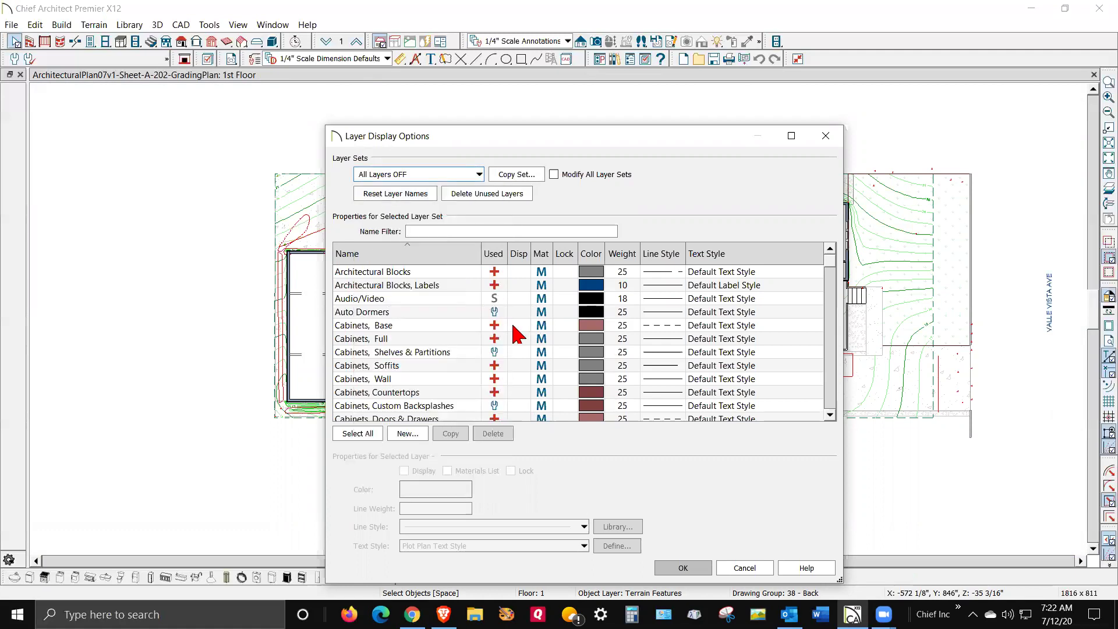
# Display the Terrain Perimeter and Terrain, Elevation Data layers and apply the changes.
pyautogui.scroll(-7, 517, 335)
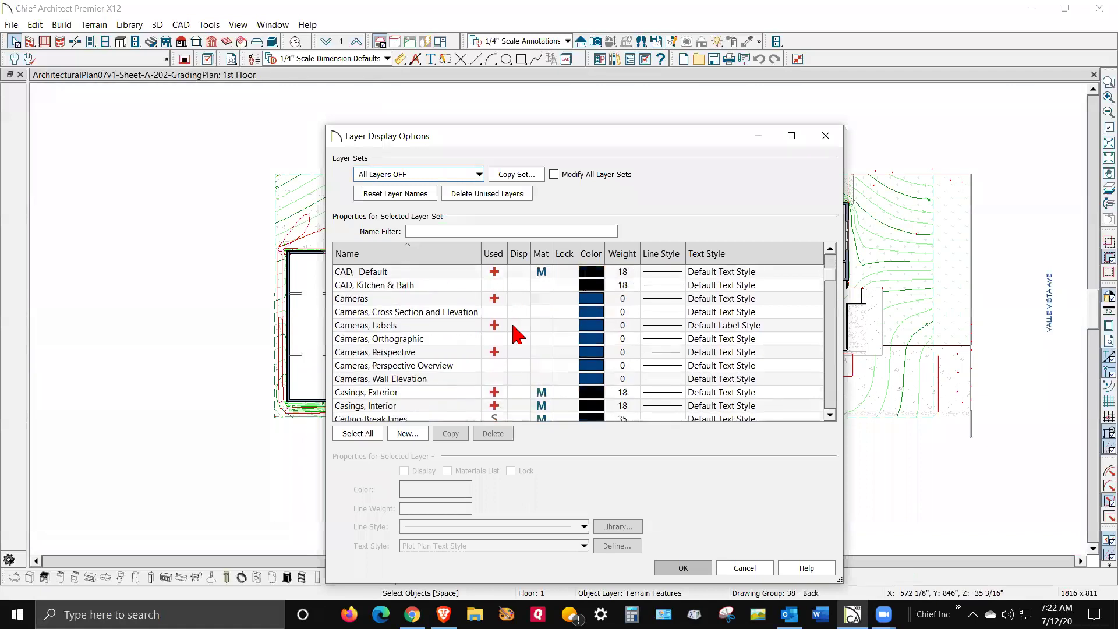
pyautogui.scroll(-12, 517, 334)
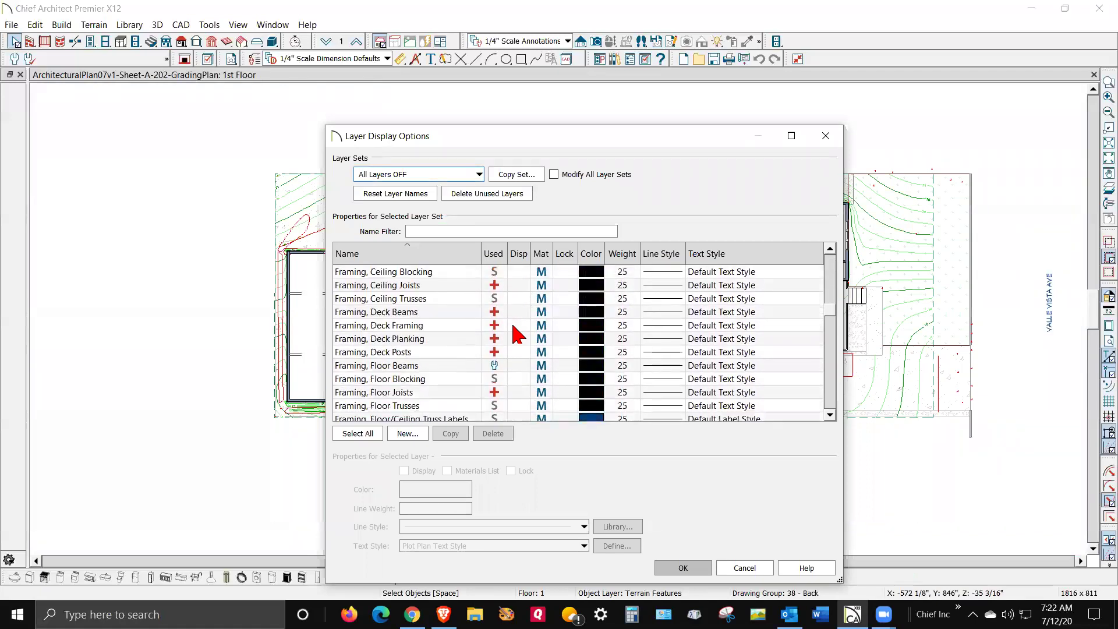
pyautogui.scroll(-10, 517, 335)
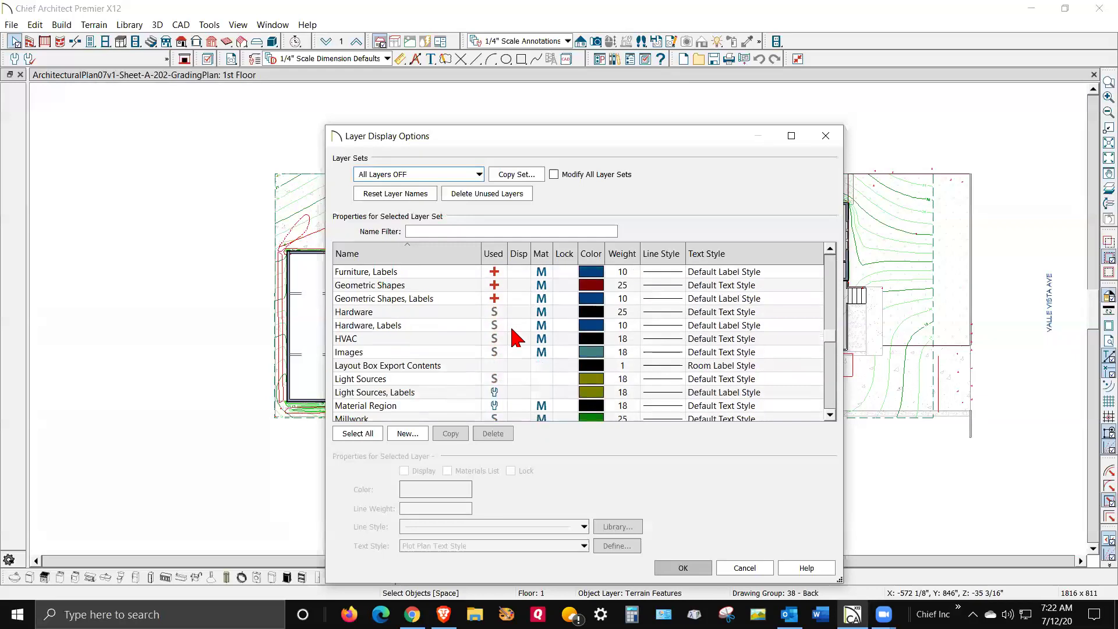
pyautogui.scroll(-6, 517, 335)
pyautogui.scroll(-11, 517, 335)
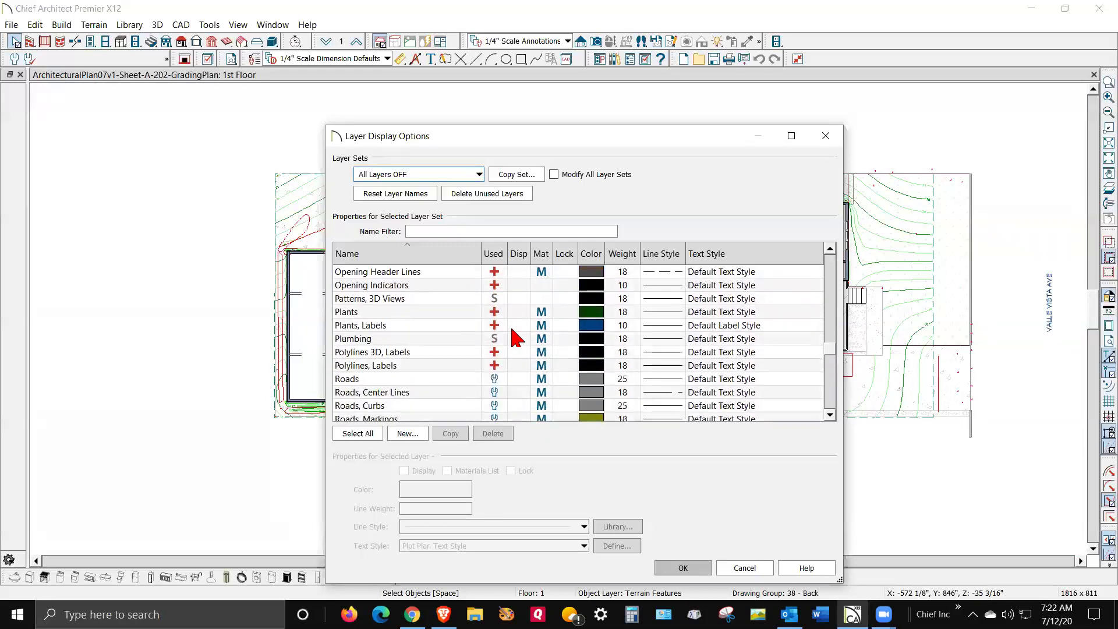
pyautogui.scroll(-18, 517, 338)
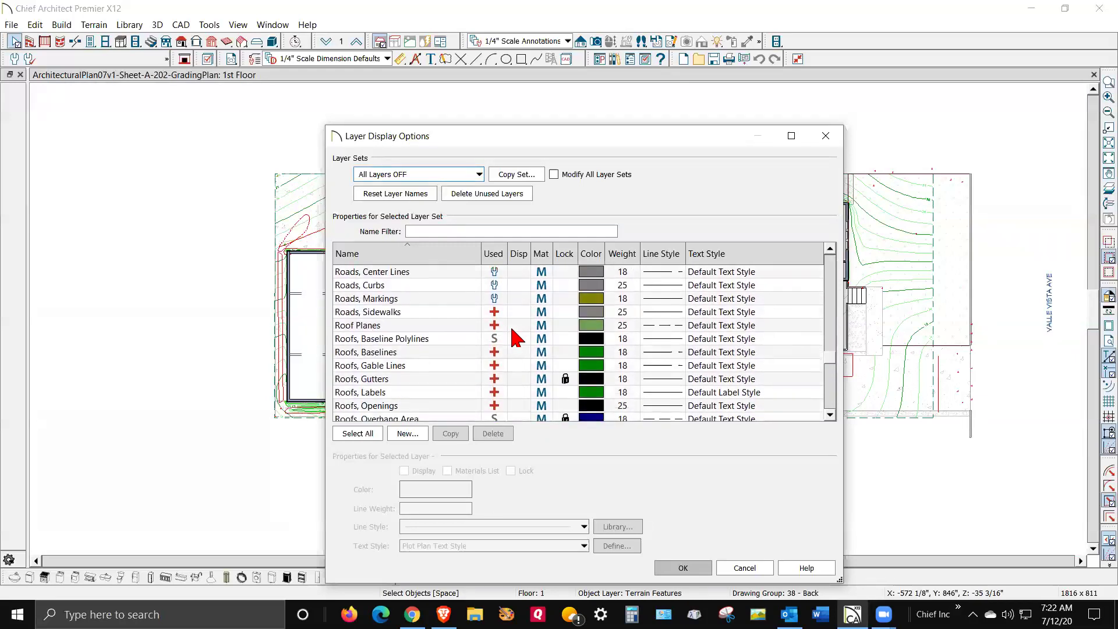
pyautogui.scroll(-12, 517, 337)
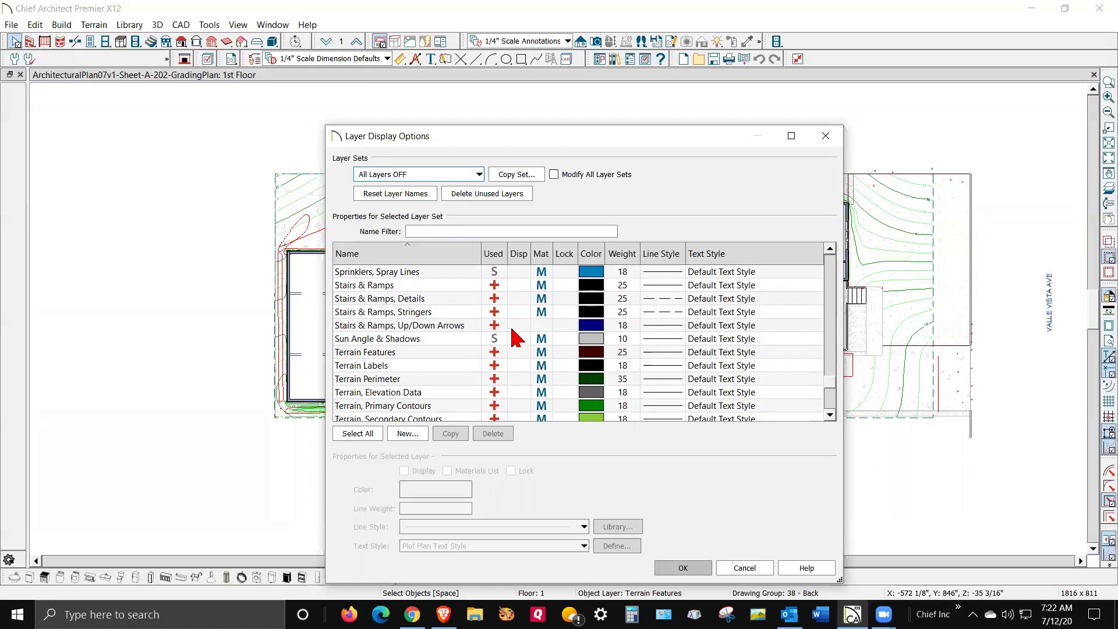
pyautogui.moveTo(489, 402)
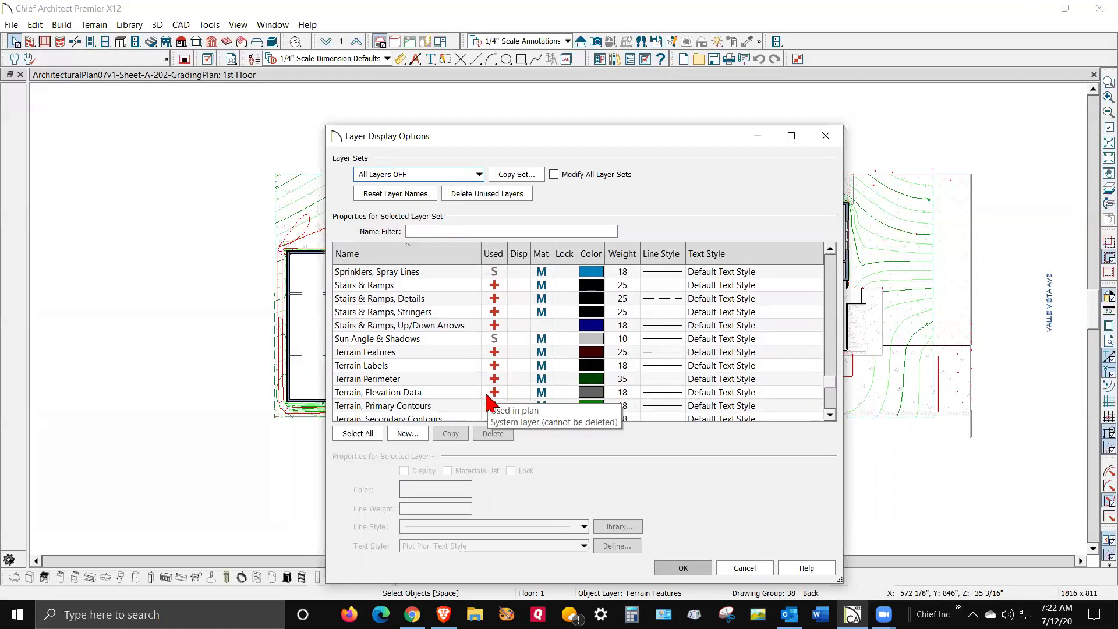
pyautogui.scroll(-1, 495, 392)
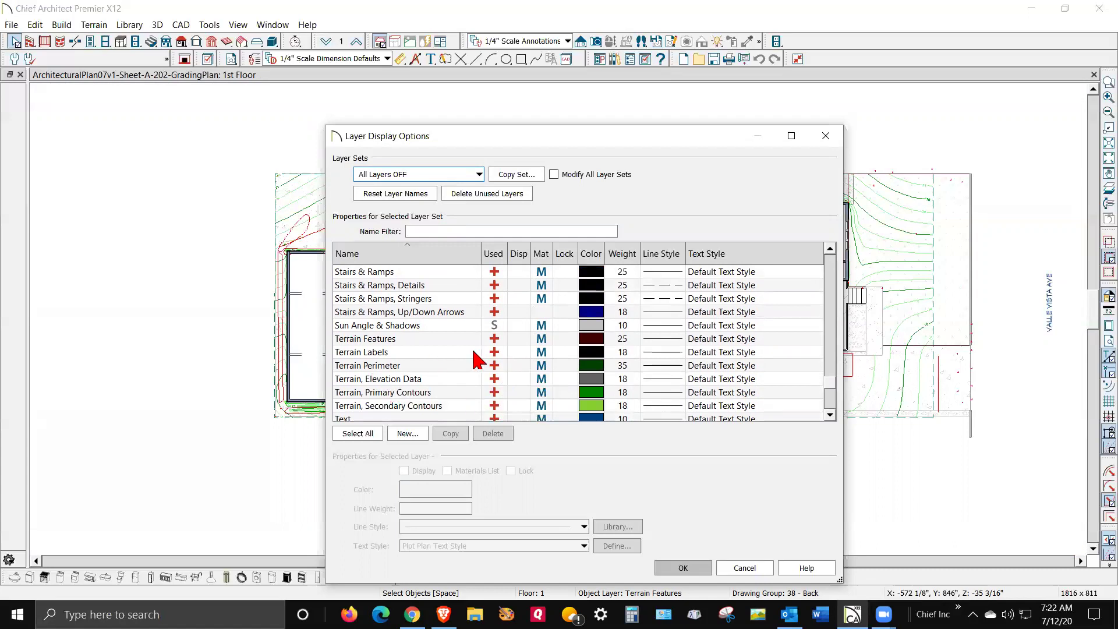
pyautogui.click(521, 366)
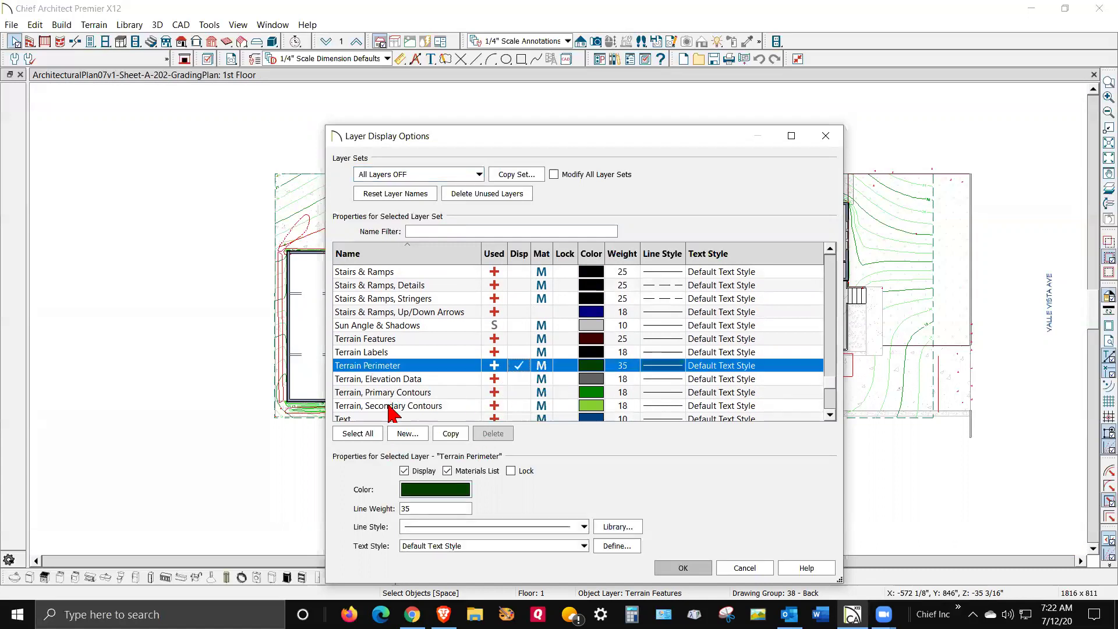
pyautogui.click(520, 379)
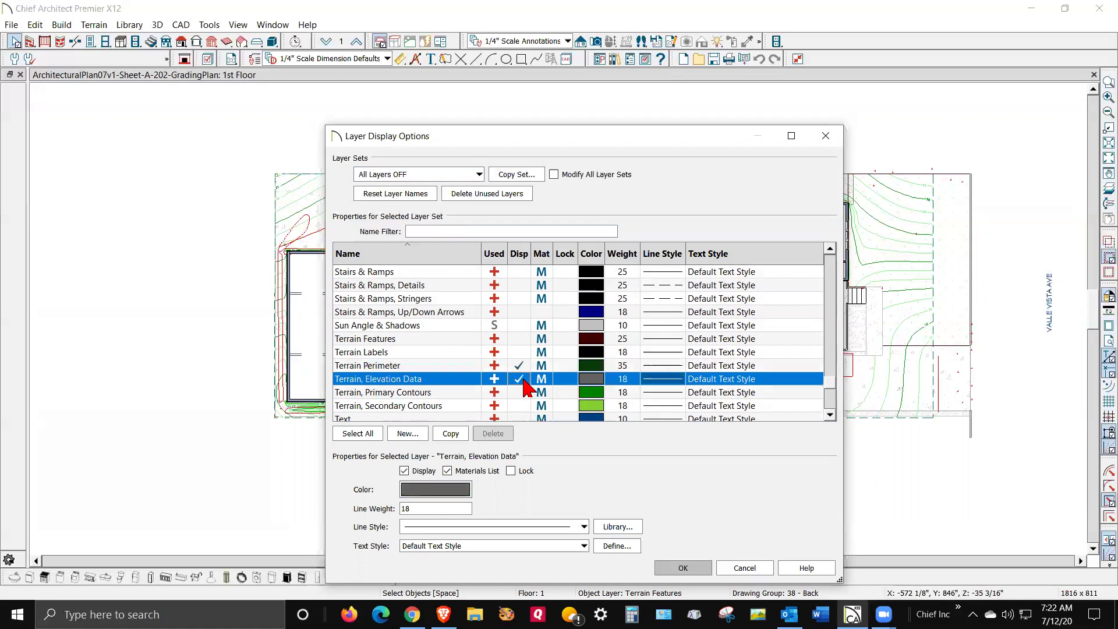
pyautogui.click(684, 570)
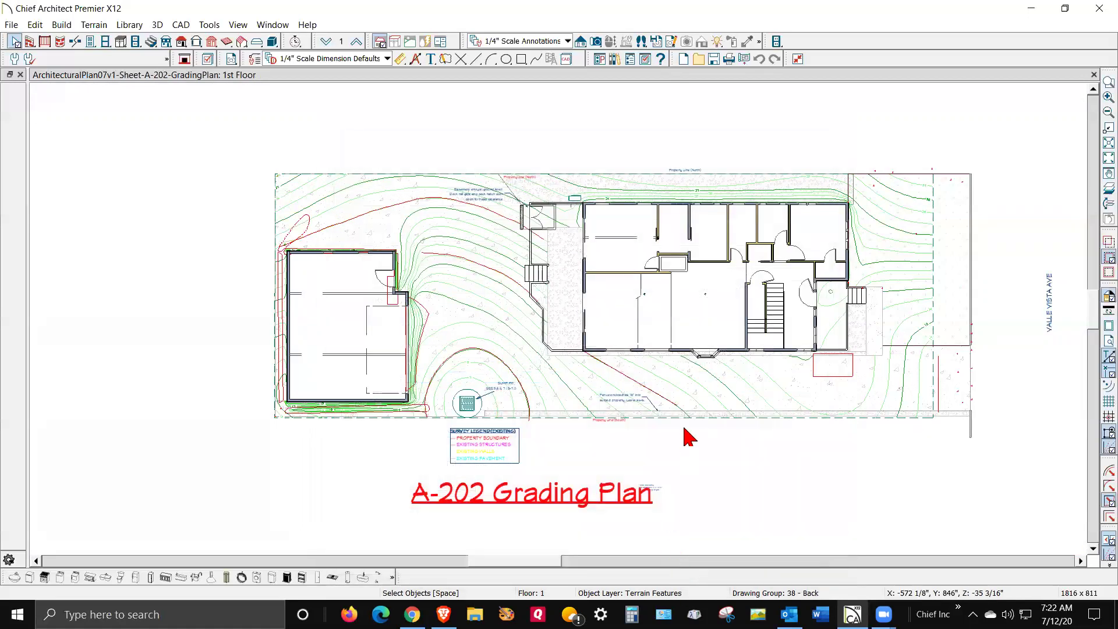
# Dismiss the warning and review the terrain perimeter's settings unchanged, then deselect it.
pyautogui.click(664, 330)
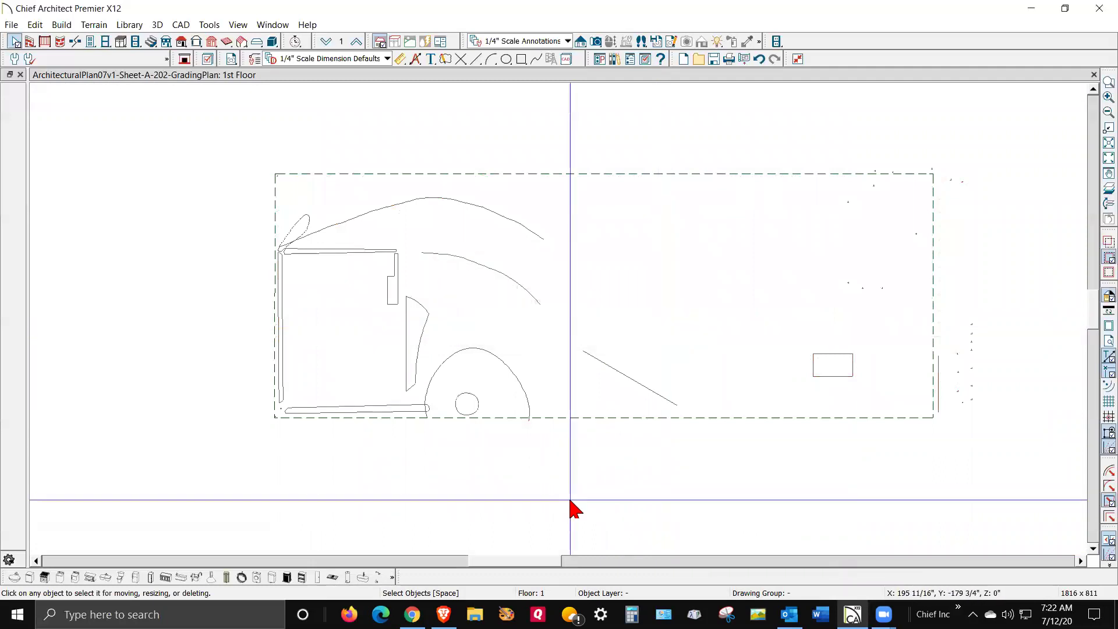
pyautogui.scroll(3, 958, 396)
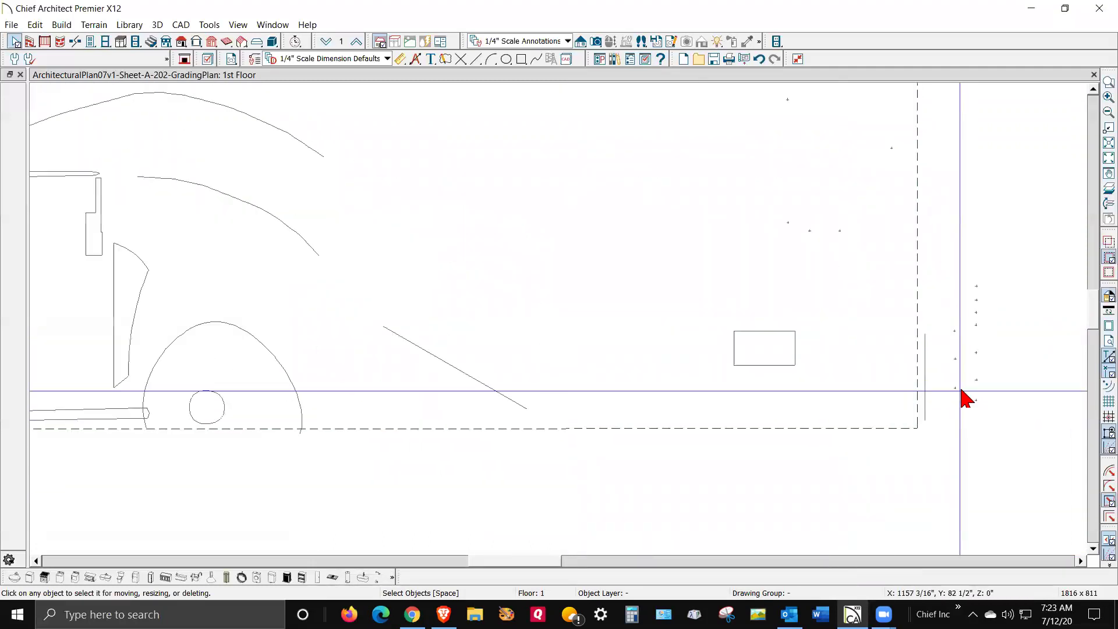
pyautogui.scroll(4, 962, 396)
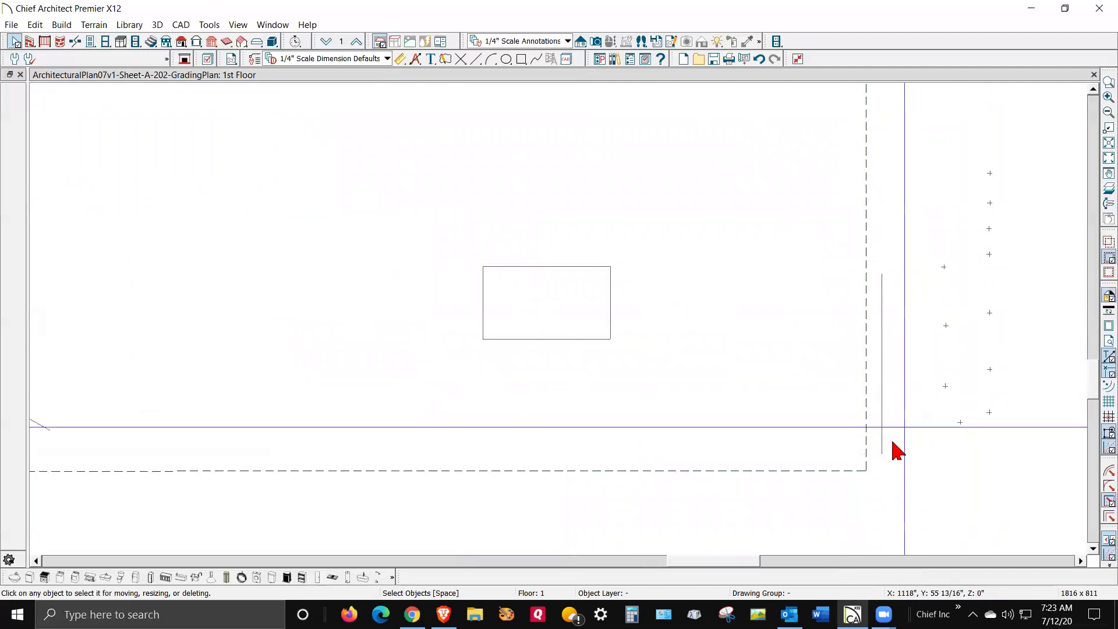
pyautogui.click(867, 469)
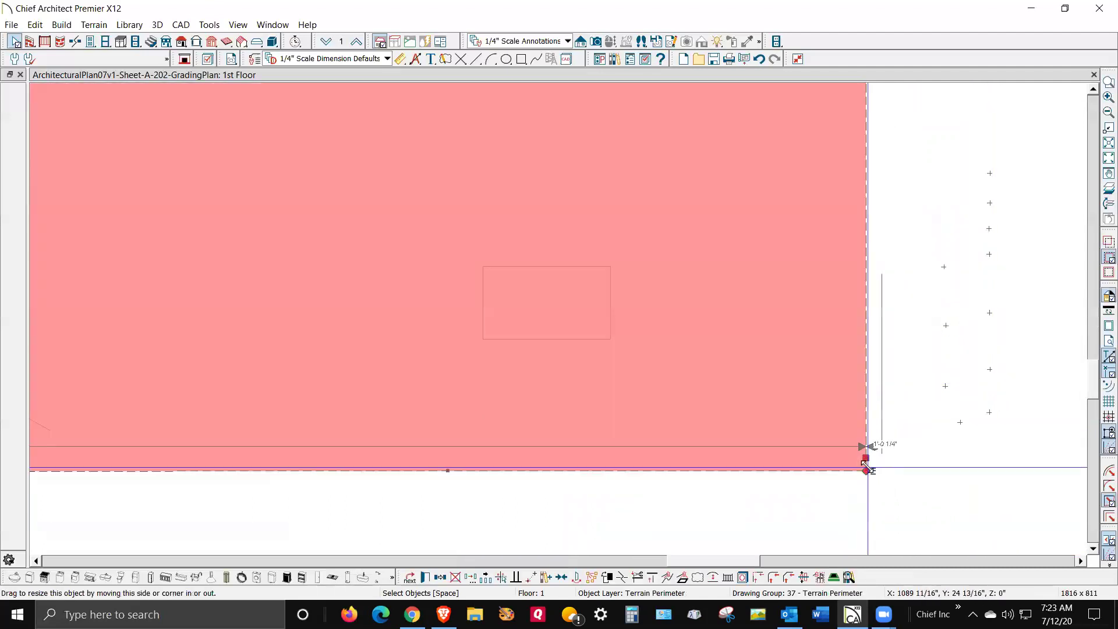
pyautogui.doubleClick(731, 365)
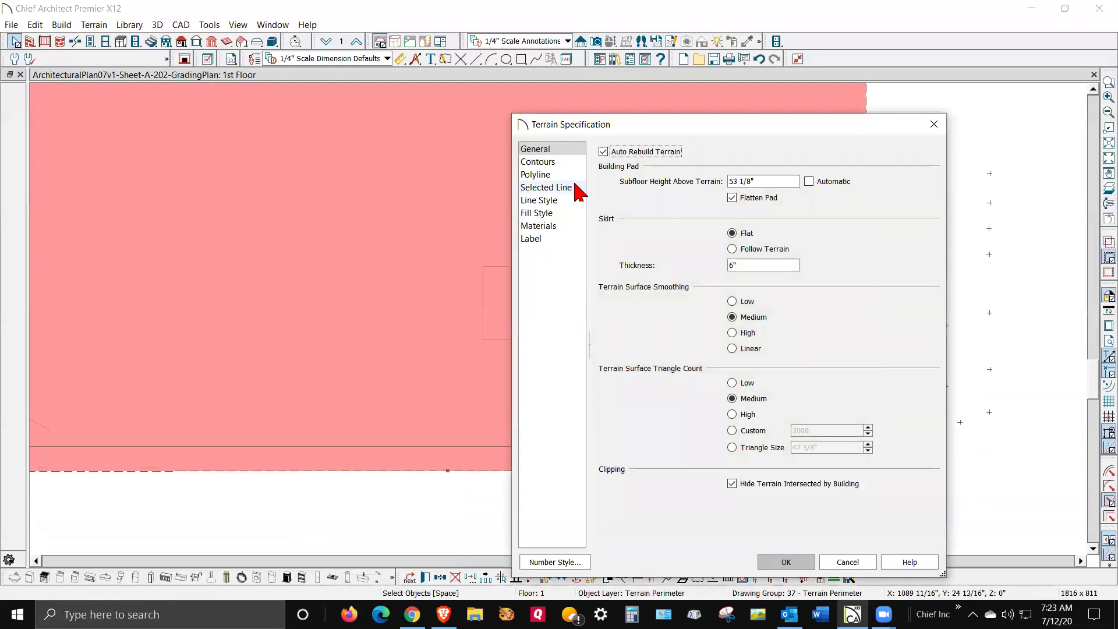
pyautogui.click(859, 562)
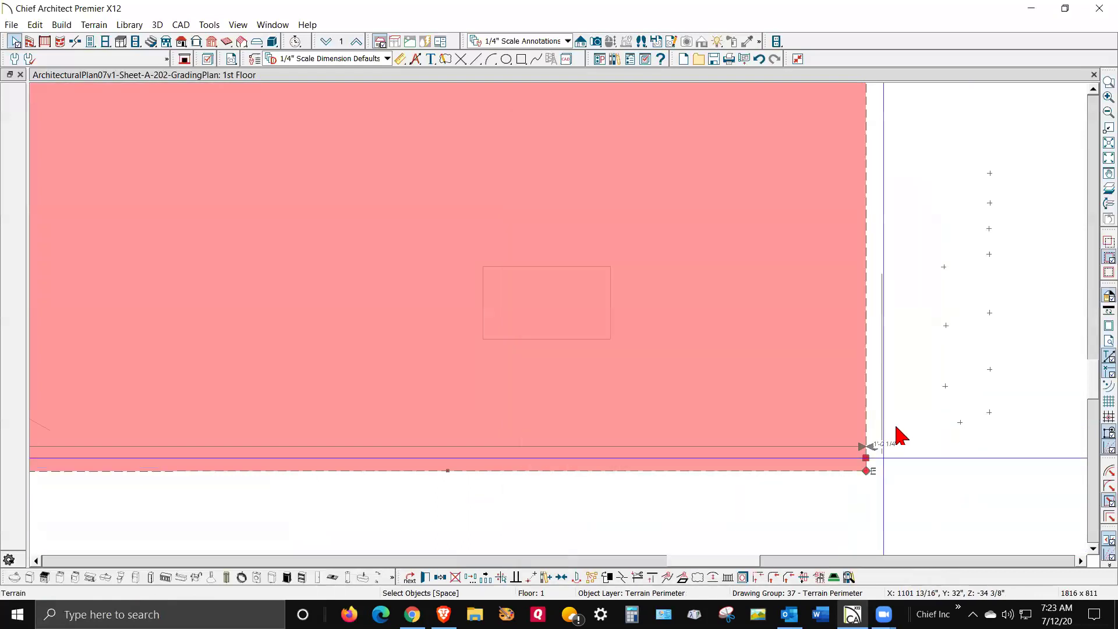
pyautogui.scroll(-2, 711, 357)
pyautogui.click(938, 446)
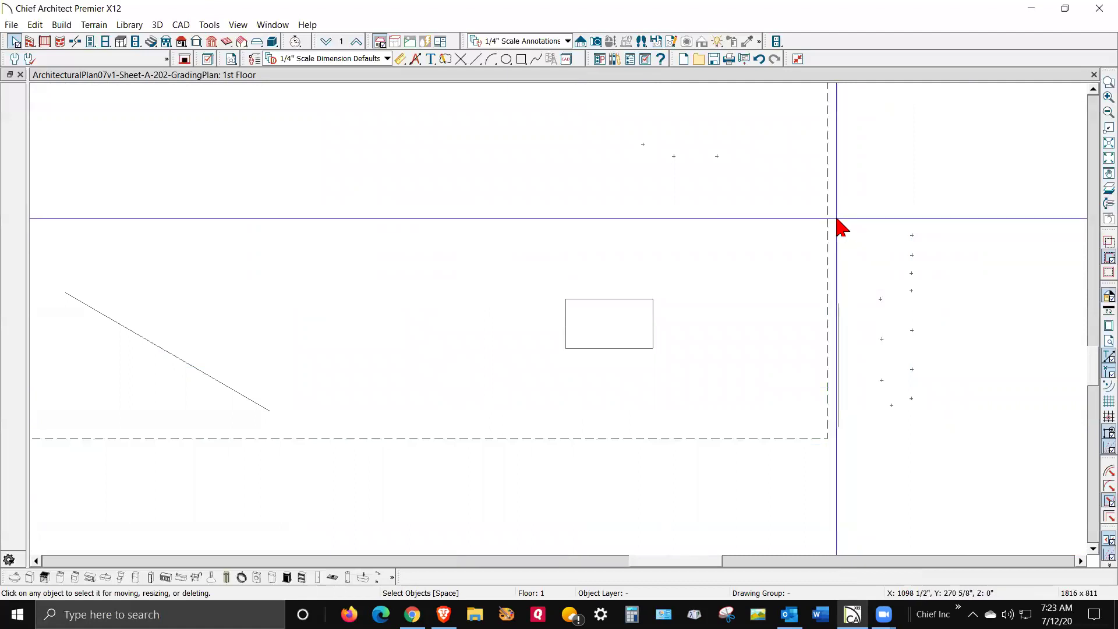
# Delete the 12 elevation points beyond the perimeter's right edge and select a remaining point.
pyautogui.moveTo(837, 219); pyautogui.dragTo(941, 493)
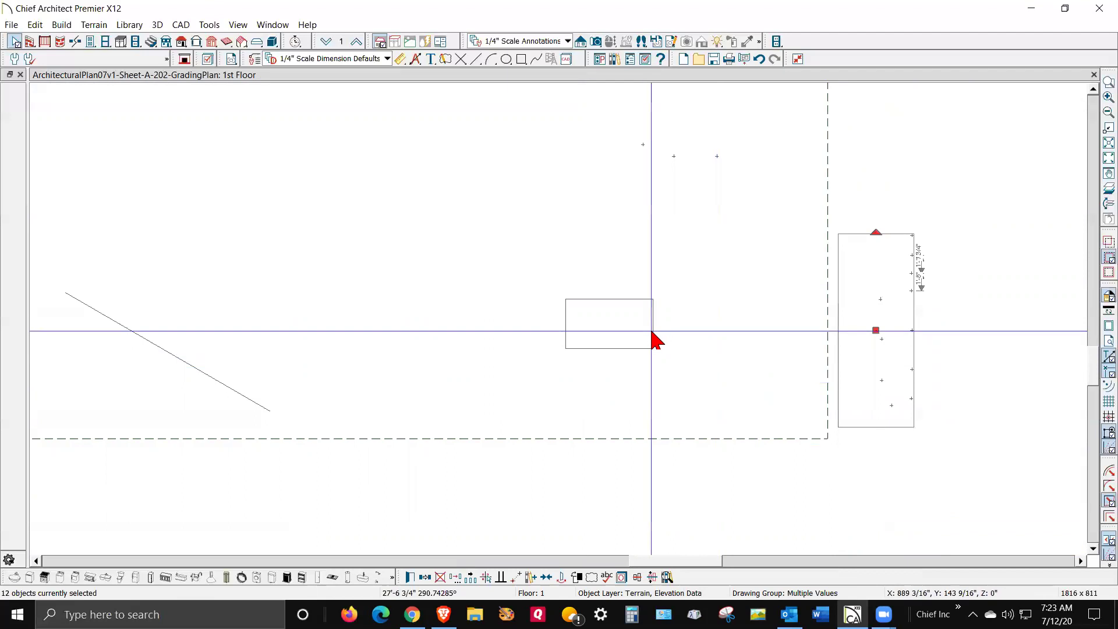
pyautogui.press('Delete')
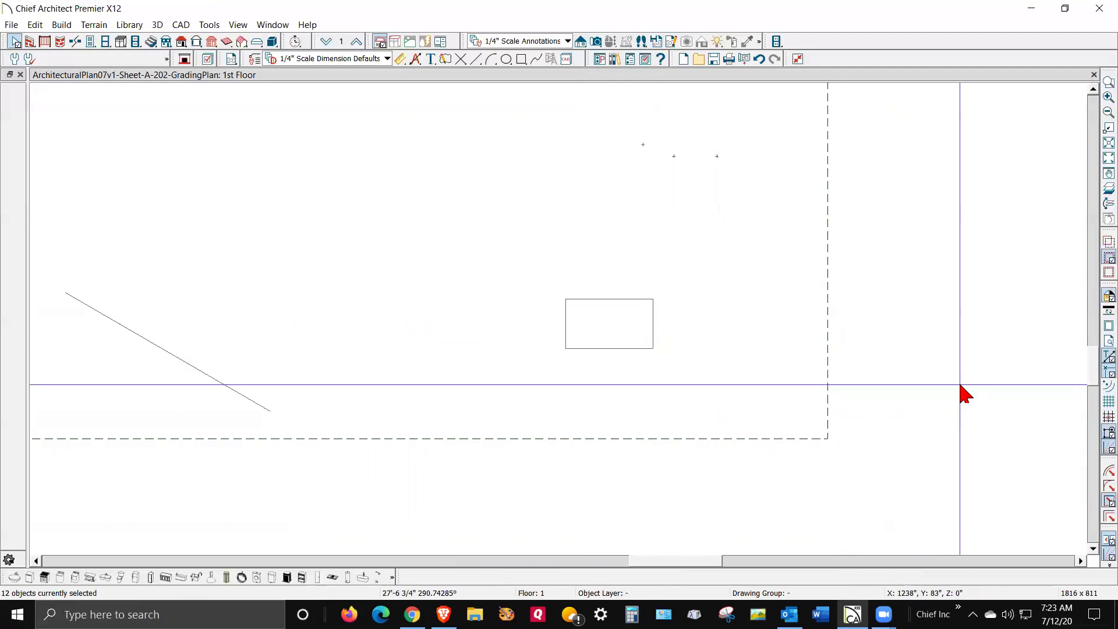
pyautogui.scroll(5, 670, 125)
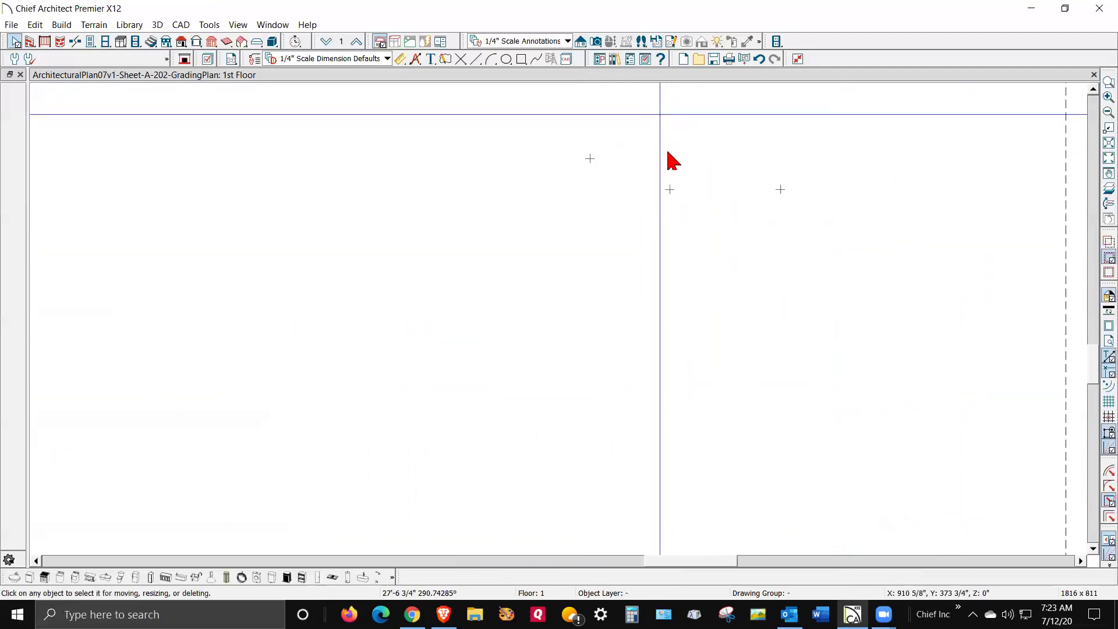
pyautogui.scroll(1, 788, 201)
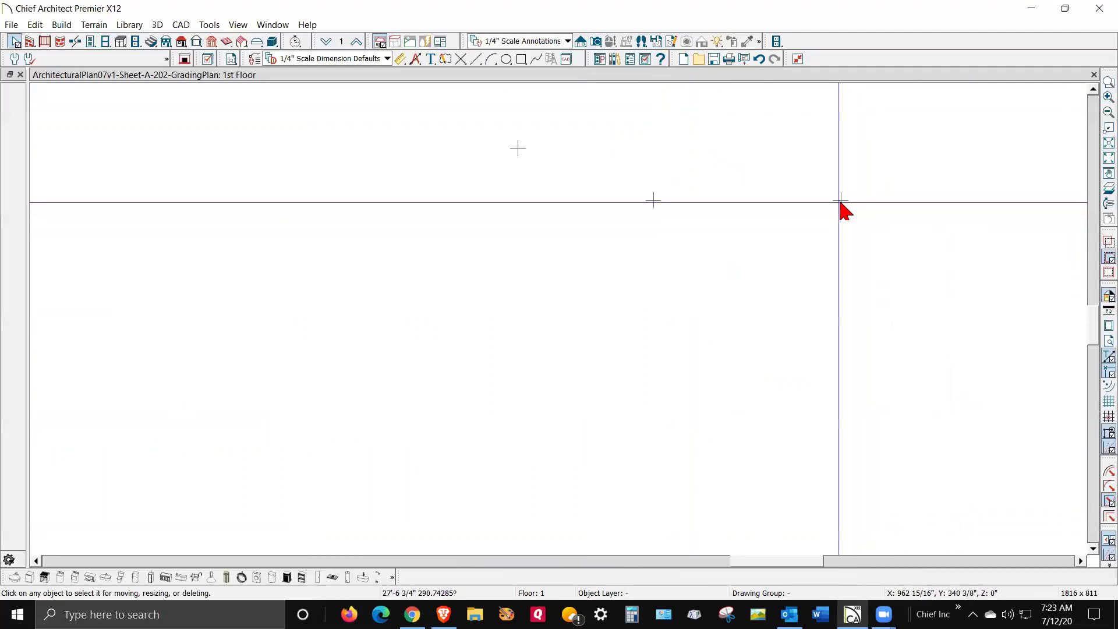
pyautogui.click(840, 201)
# Inspect the 21 1/4" and neighbouring 21 3/4" elevation points' specifications unchanged, then press Delete.
pyautogui.doubleClick(840, 202)
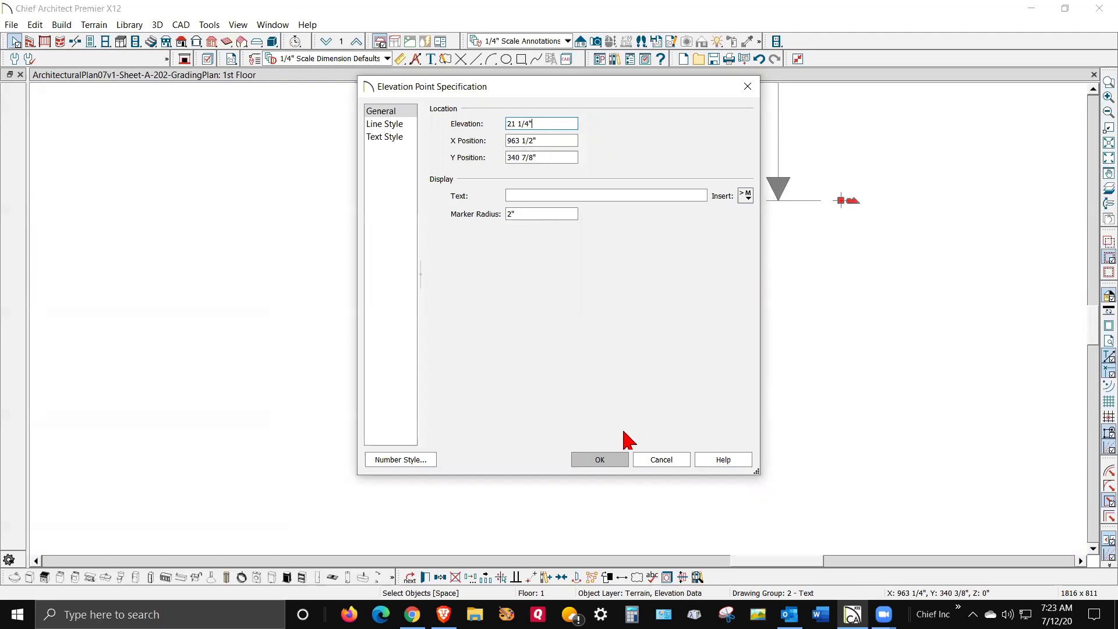
pyautogui.click(680, 460)
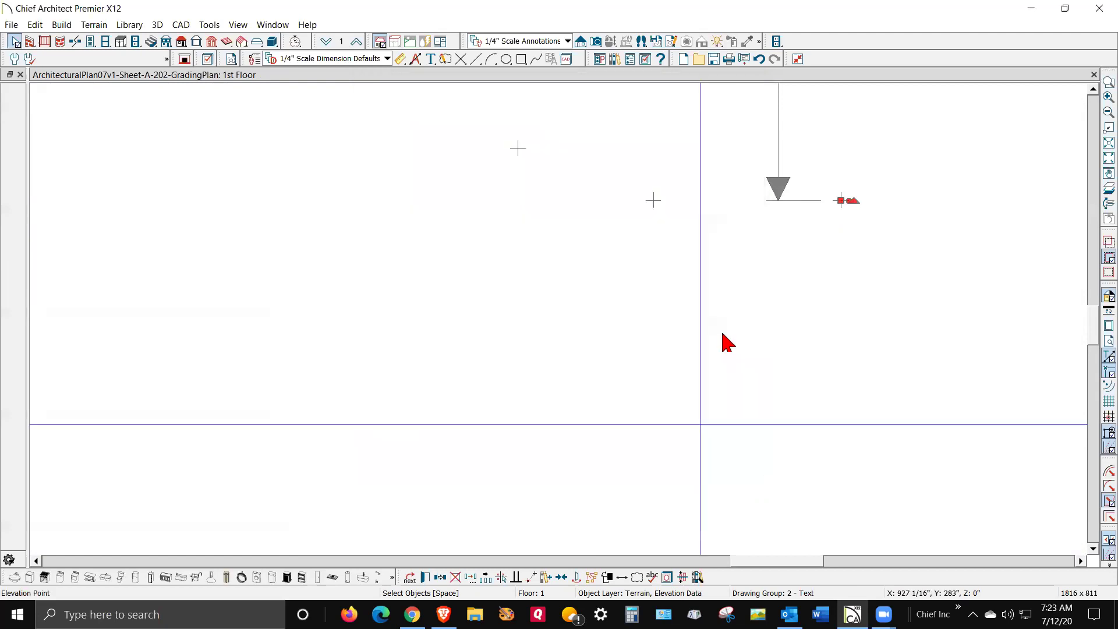
pyautogui.click(652, 207)
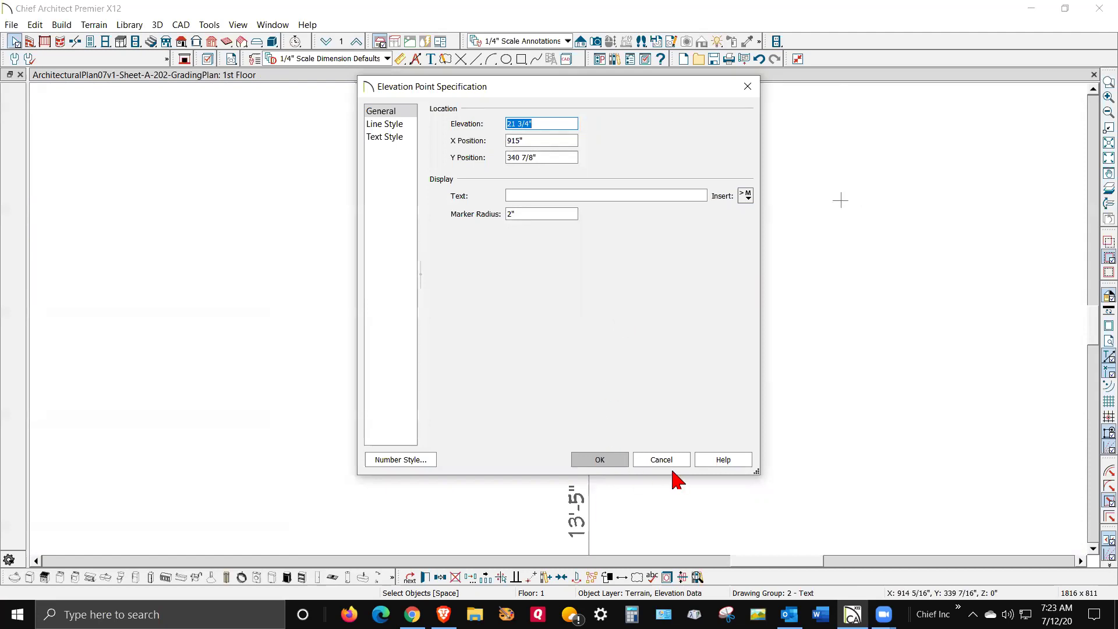
pyautogui.click(663, 460)
pyautogui.scroll(-3, 684, 389)
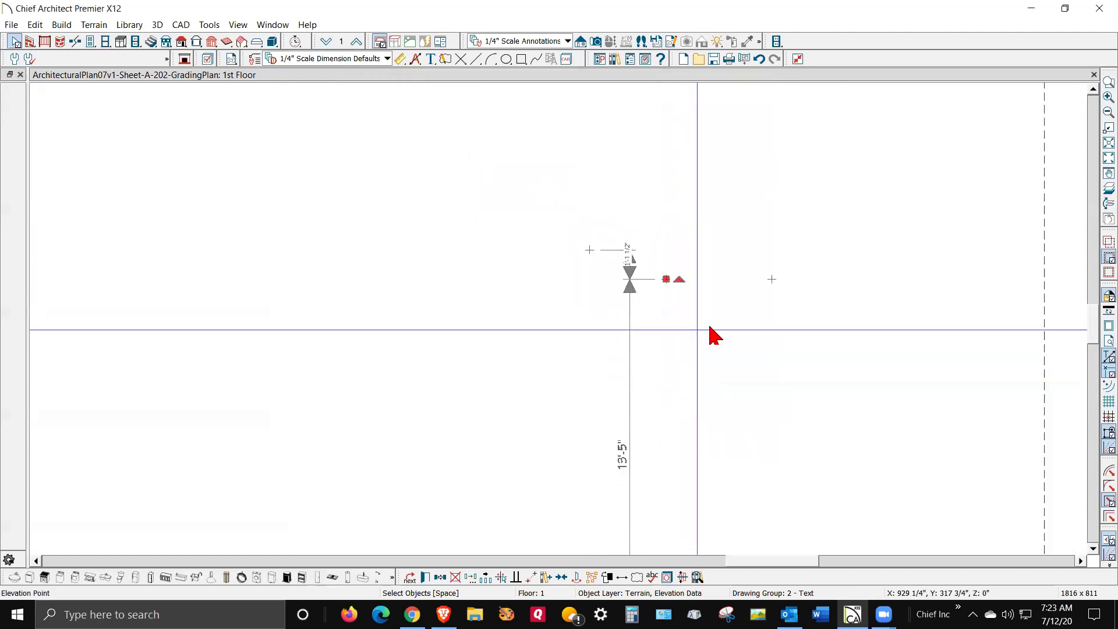
pyautogui.press('Delete')
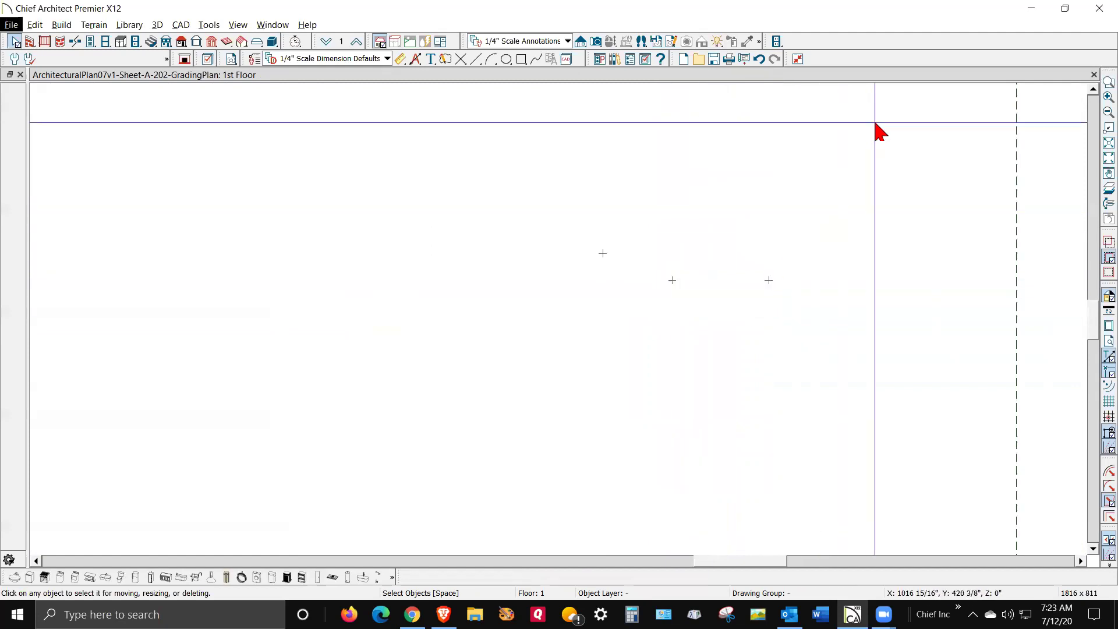
# Inspect the rectangle elevation region and sloped elevation line specifications without changes.
pyautogui.scroll(-5, 879, 310)
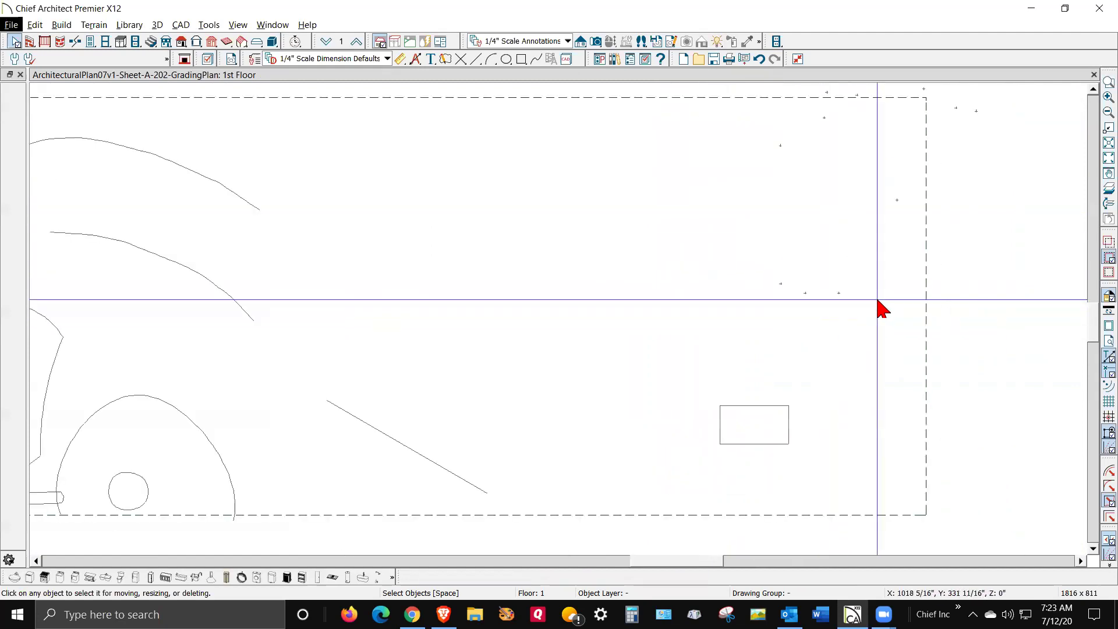
pyautogui.scroll(-2, 879, 310)
pyautogui.scroll(2, 853, 477)
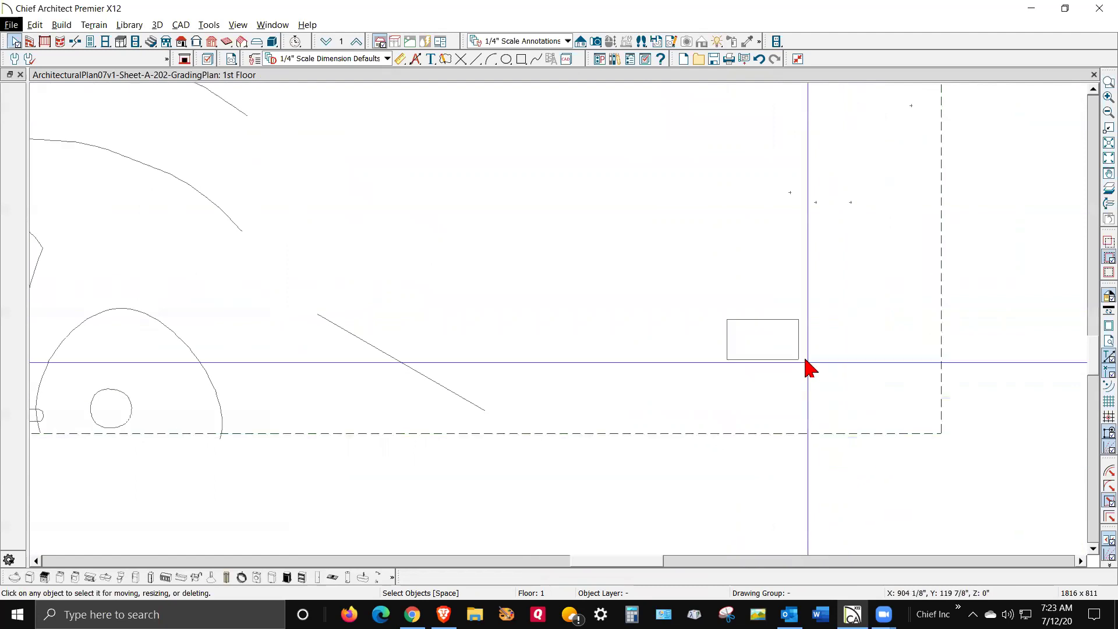
pyautogui.doubleClick(799, 361)
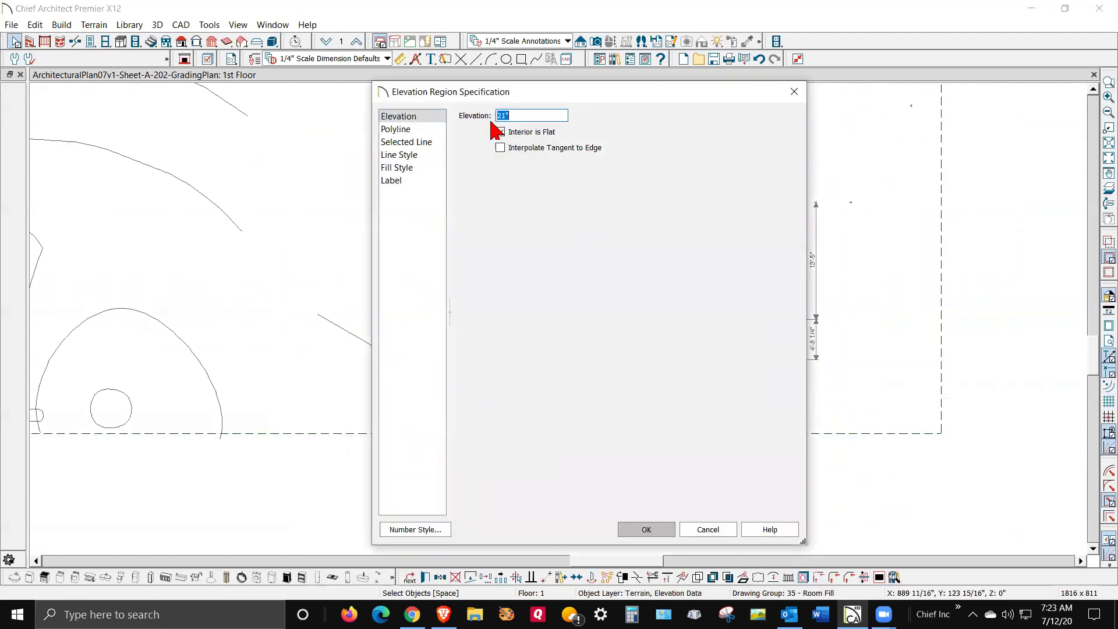
pyautogui.click(713, 532)
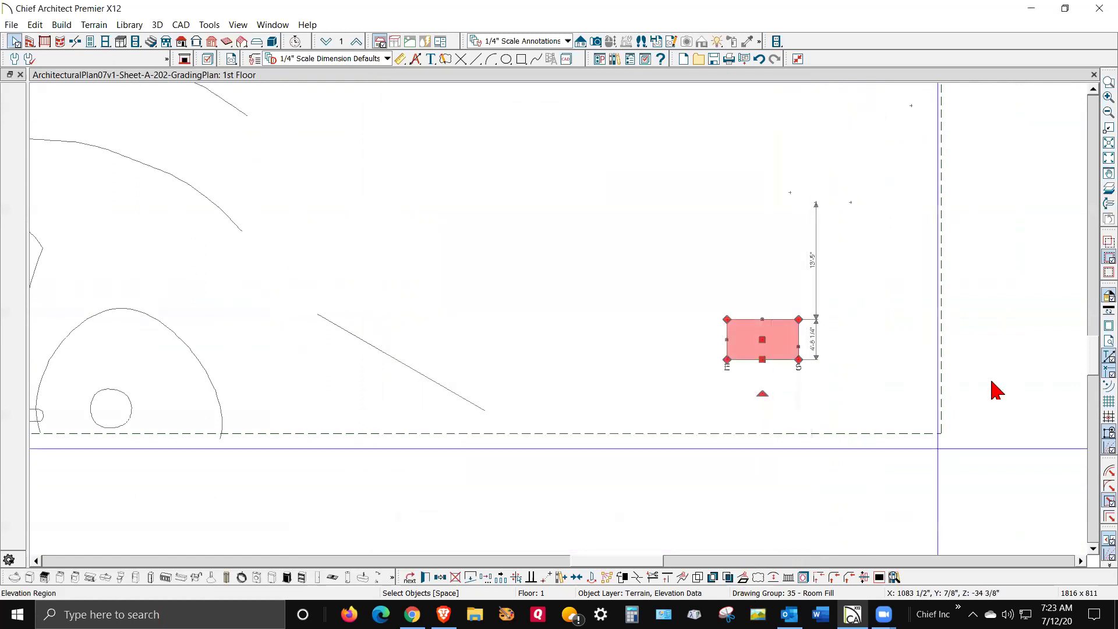
pyautogui.scroll(-2, 994, 383)
pyautogui.scroll(-1, 609, 411)
pyautogui.scroll(1, 607, 411)
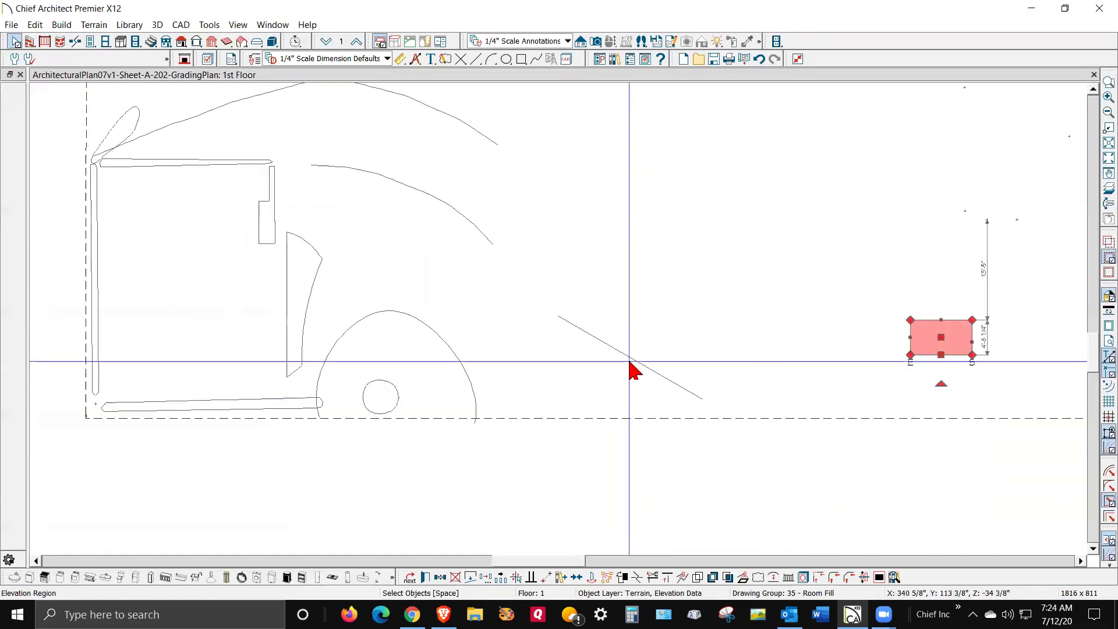
pyautogui.click(630, 355)
pyautogui.doubleClick(631, 357)
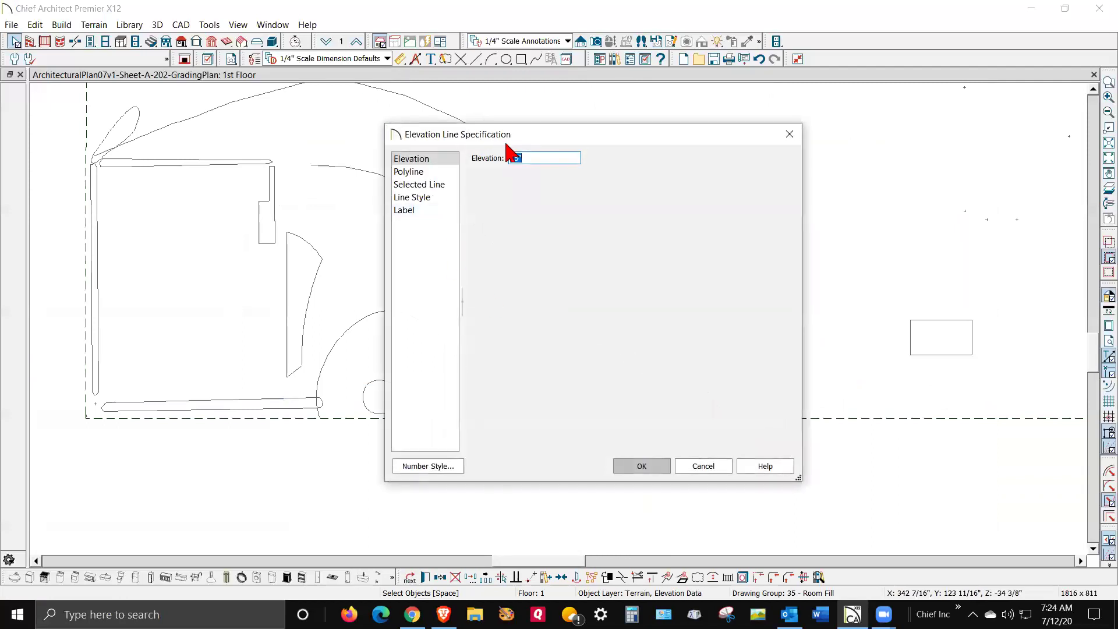
pyautogui.click(704, 466)
# Recheck the rectangle region's elevation settings unchanged, then deselect it.
pyautogui.scroll(2, 857, 367)
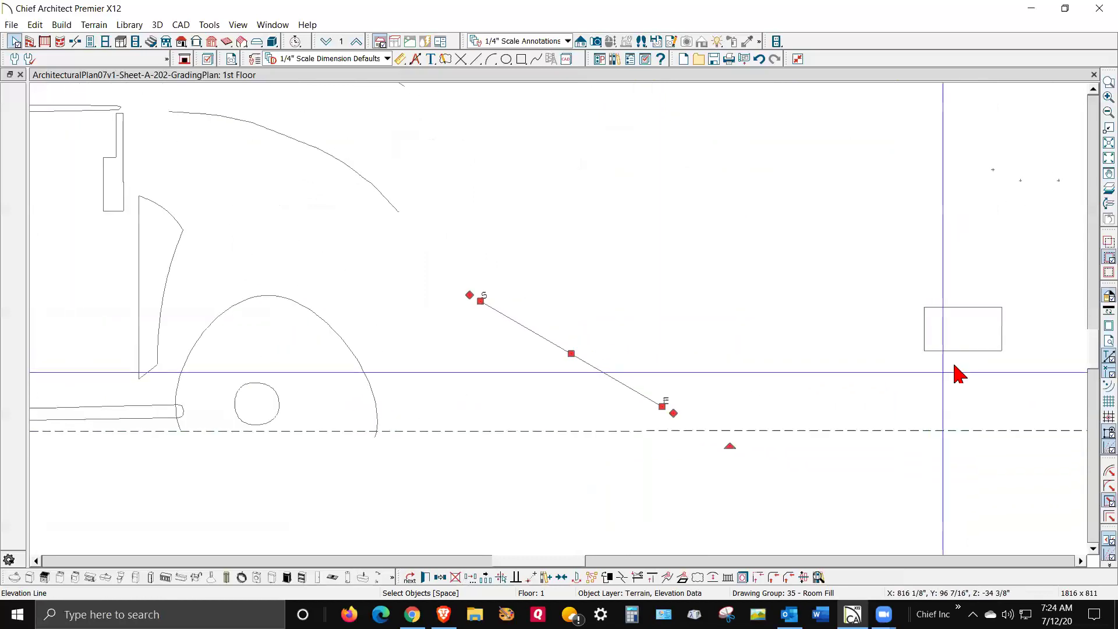
pyautogui.doubleClick(963, 341)
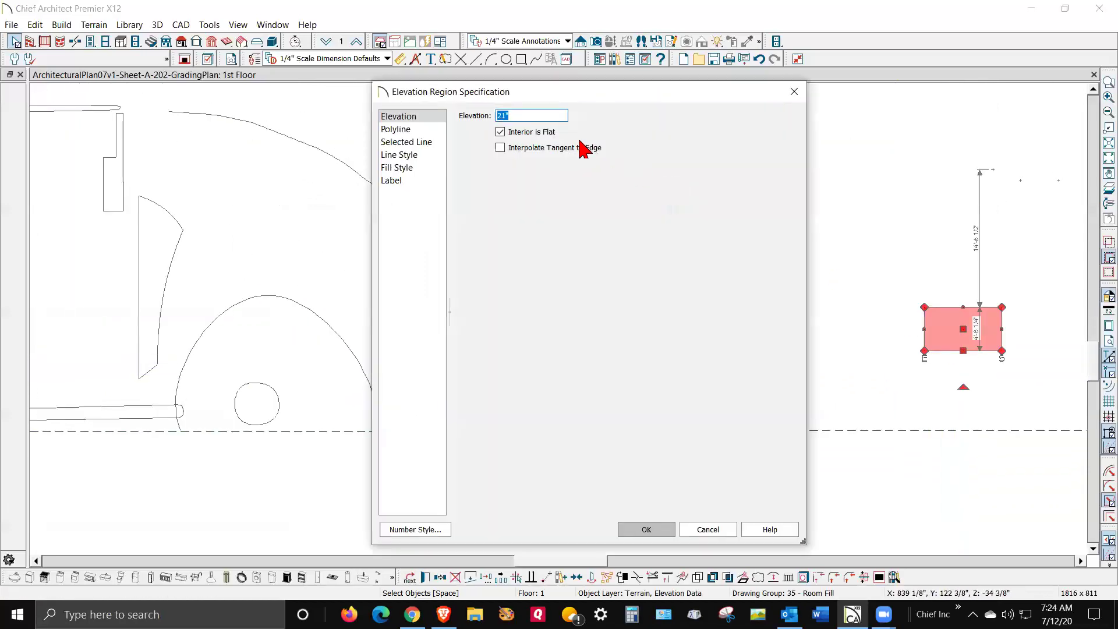
pyautogui.click(708, 529)
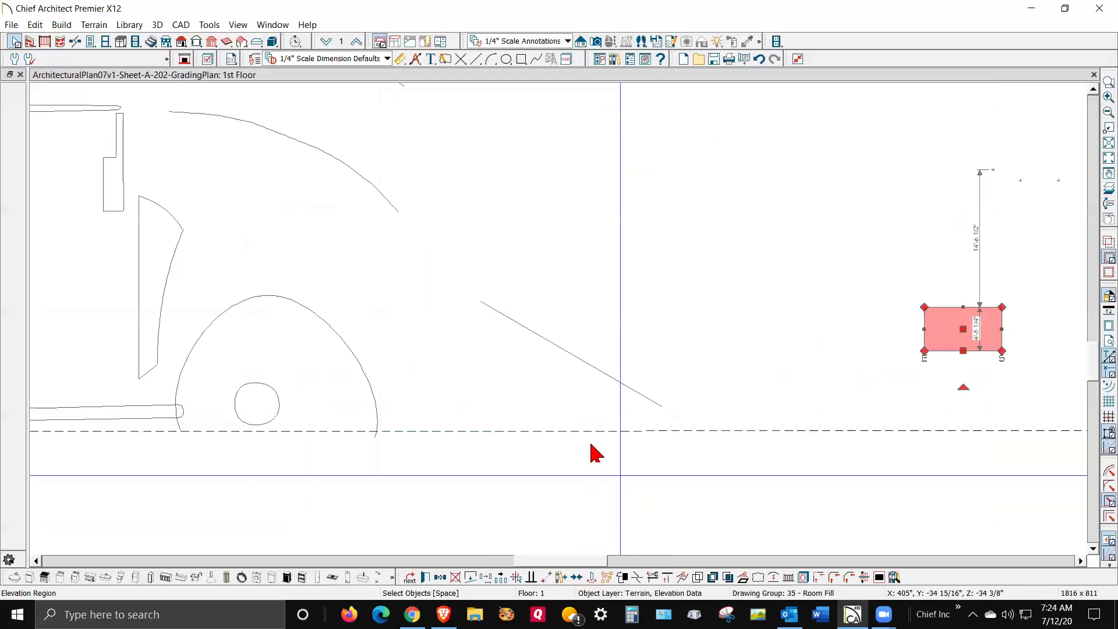
pyautogui.scroll(-2, 522, 402)
pyautogui.scroll(1, 868, 328)
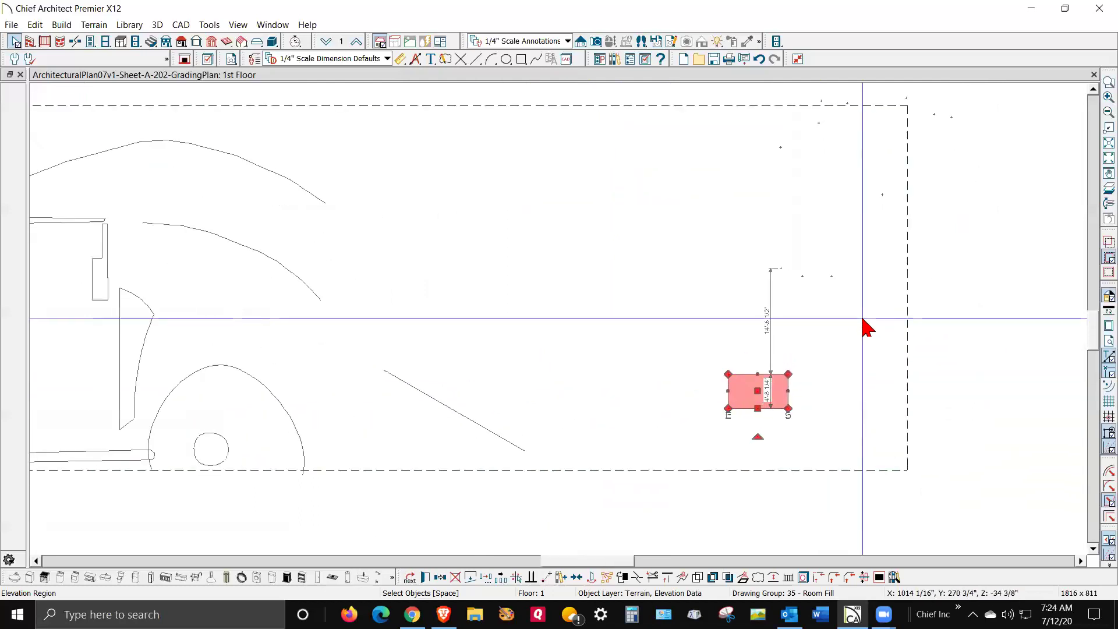
pyautogui.press('Escape')
# Check the elevations of two neighbouring elevation points, leaving both unchanged.
pyautogui.scroll(3, 856, 314)
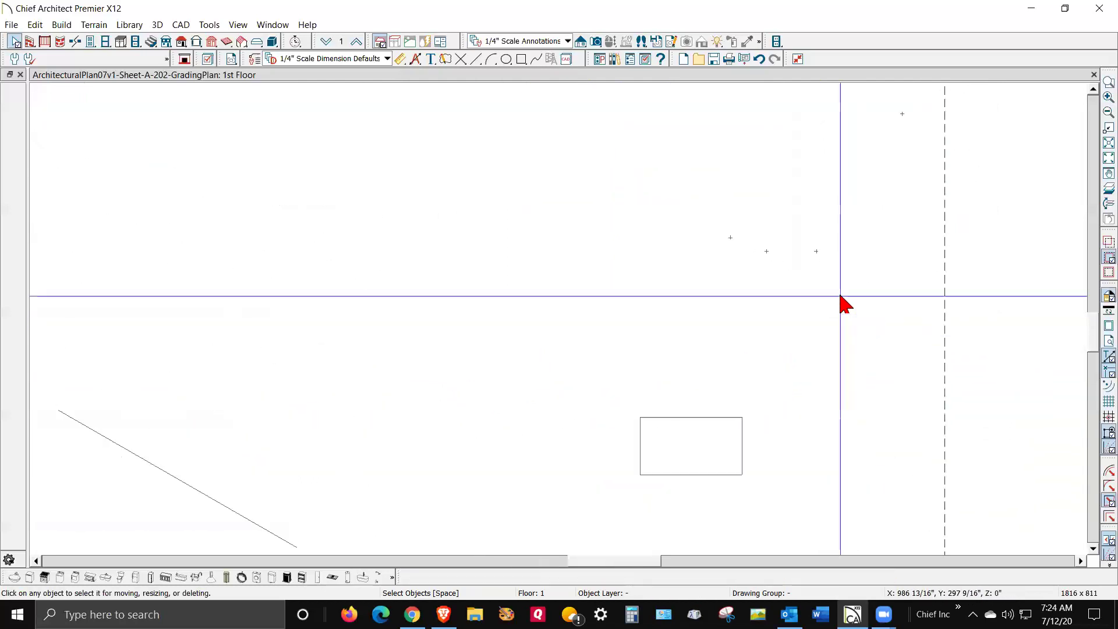
pyautogui.doubleClick(817, 251)
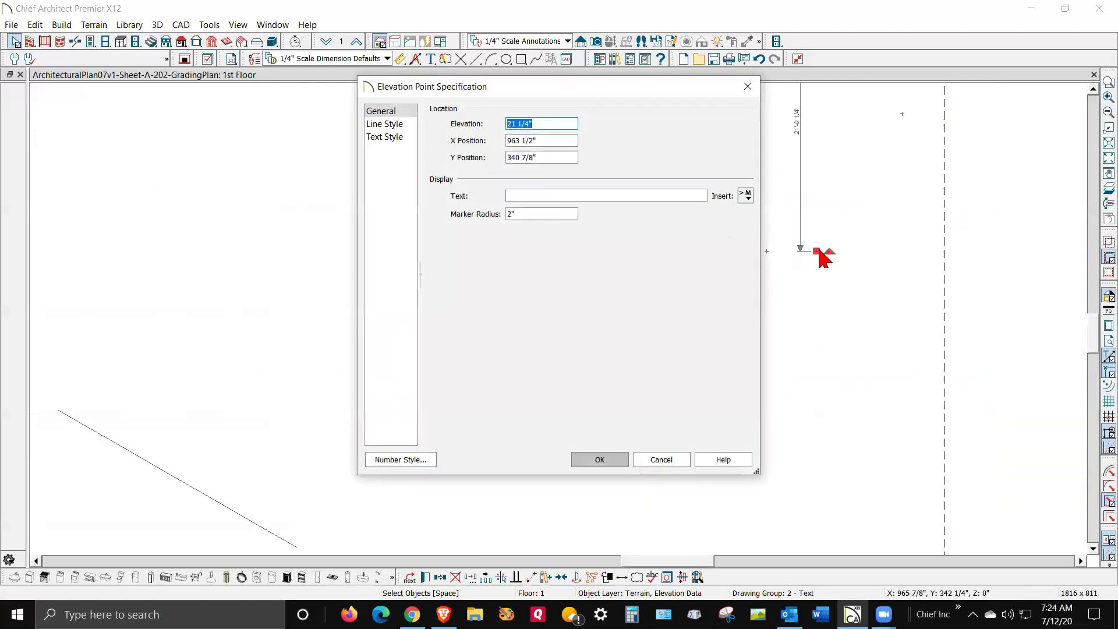
pyautogui.click(660, 461)
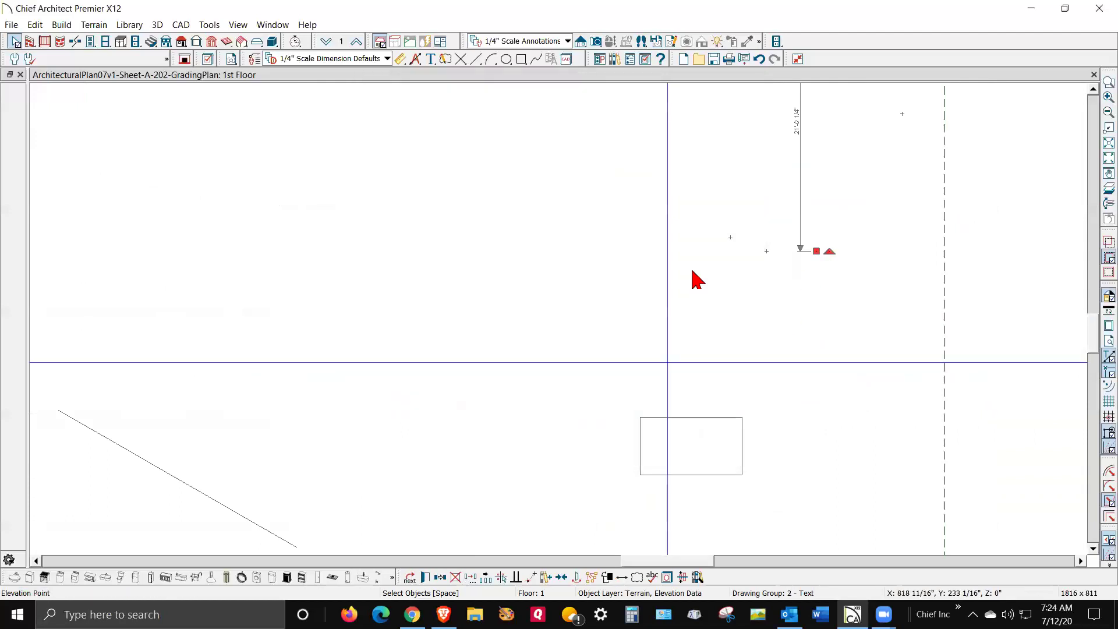
pyautogui.press('Escape')
pyautogui.doubleClick(730, 240)
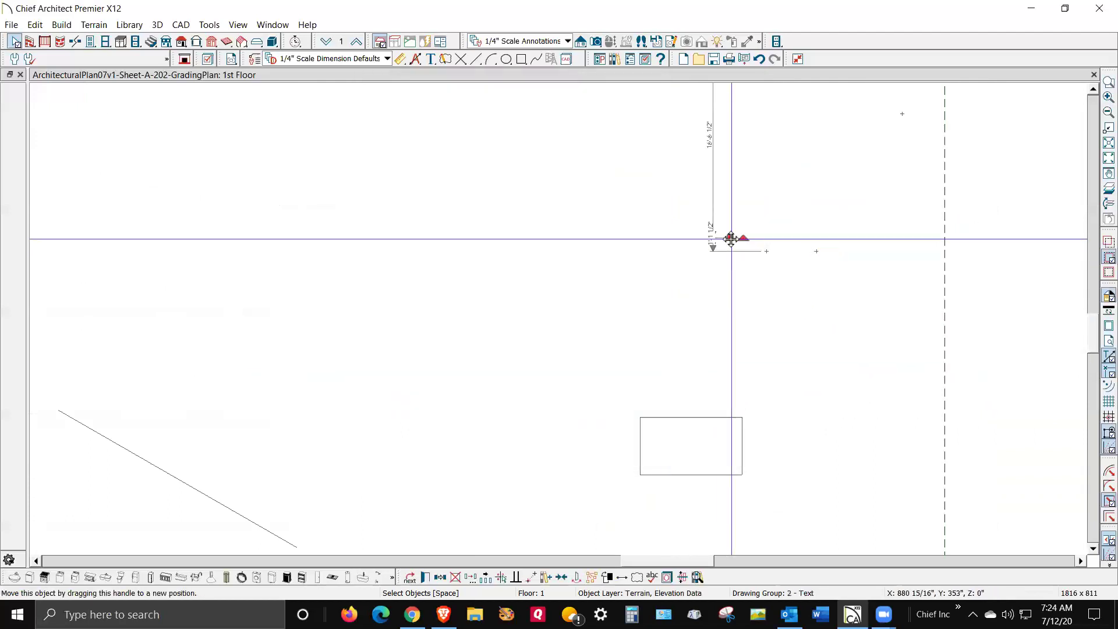
pyautogui.click(658, 460)
pyautogui.scroll(-3, 640, 407)
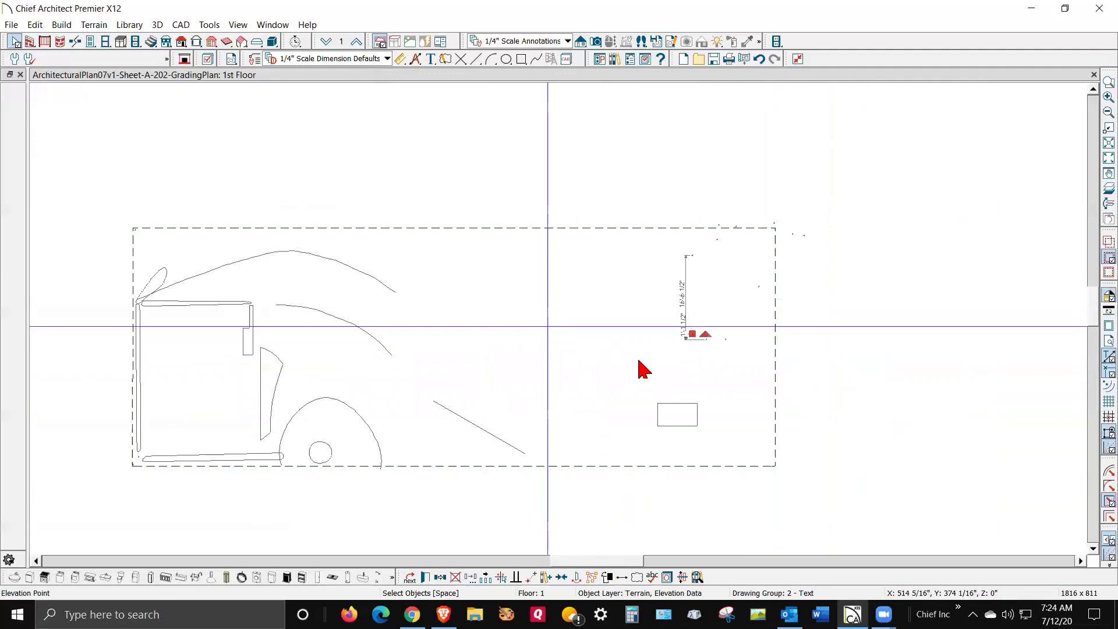
pyautogui.scroll(-2, 964, 407)
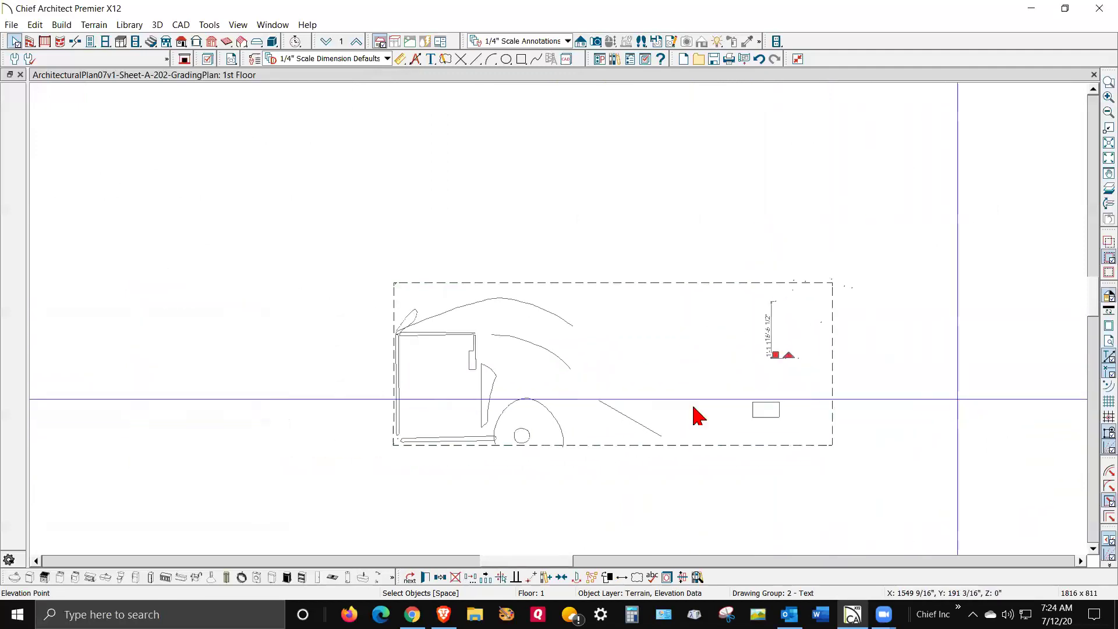
pyautogui.scroll(2, 524, 443)
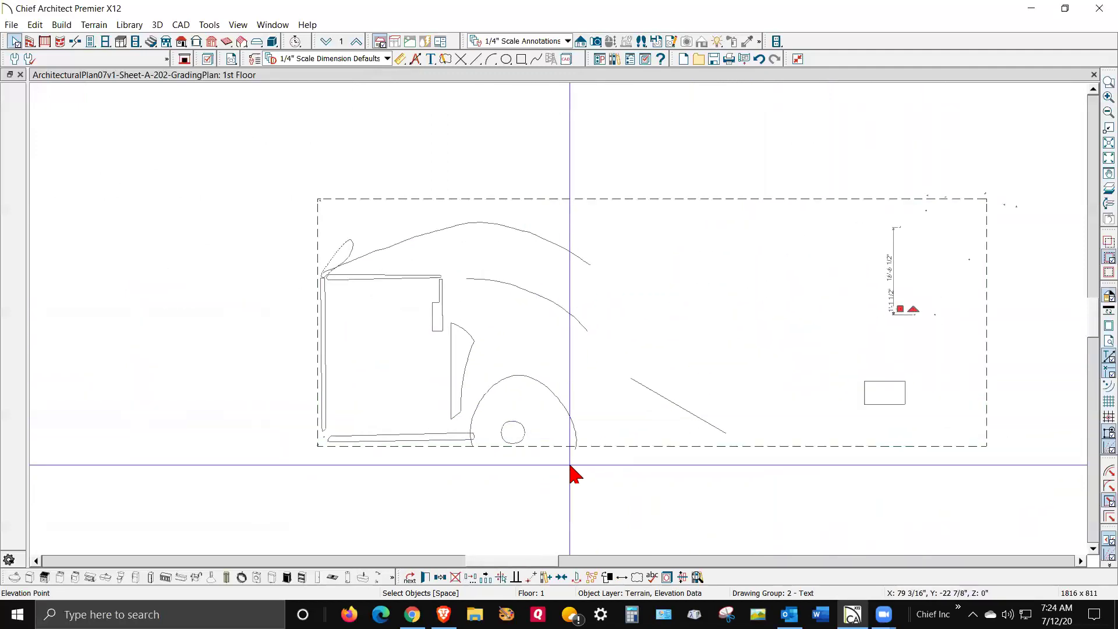
pyautogui.scroll(2, 349, 299)
pyautogui.scroll(-1, 679, 245)
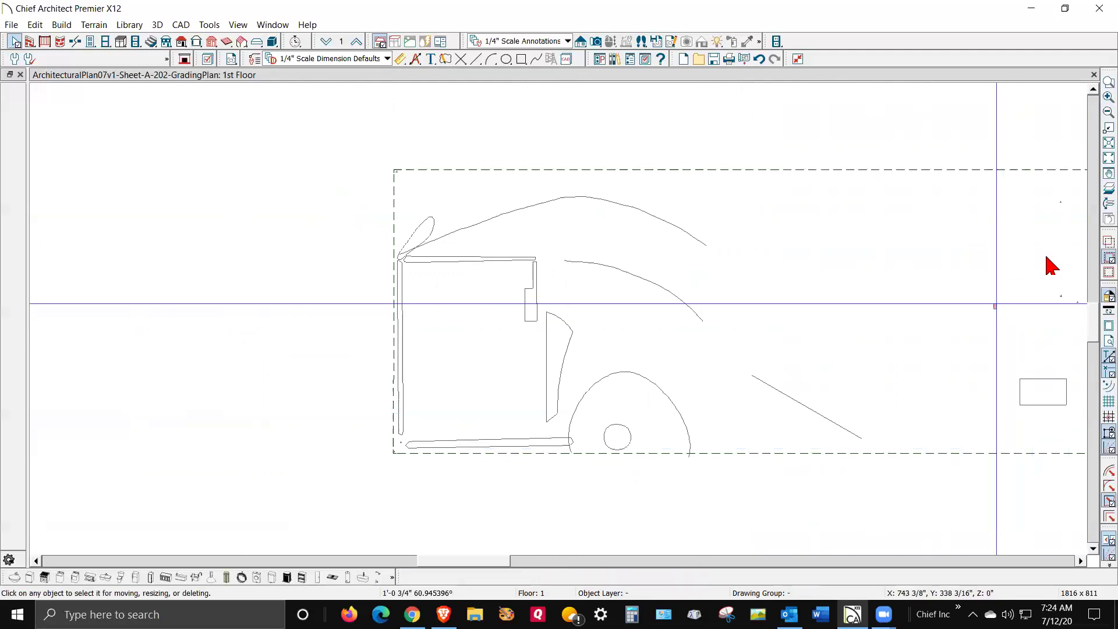
pyautogui.click(1103, 187)
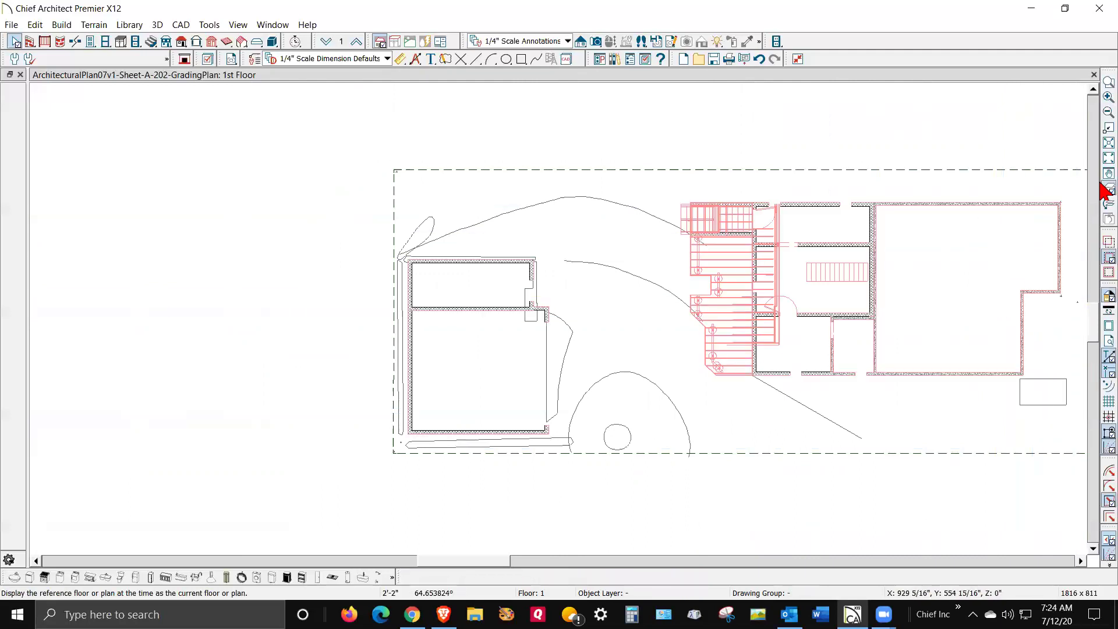
pyautogui.scroll(-1, 82, 292)
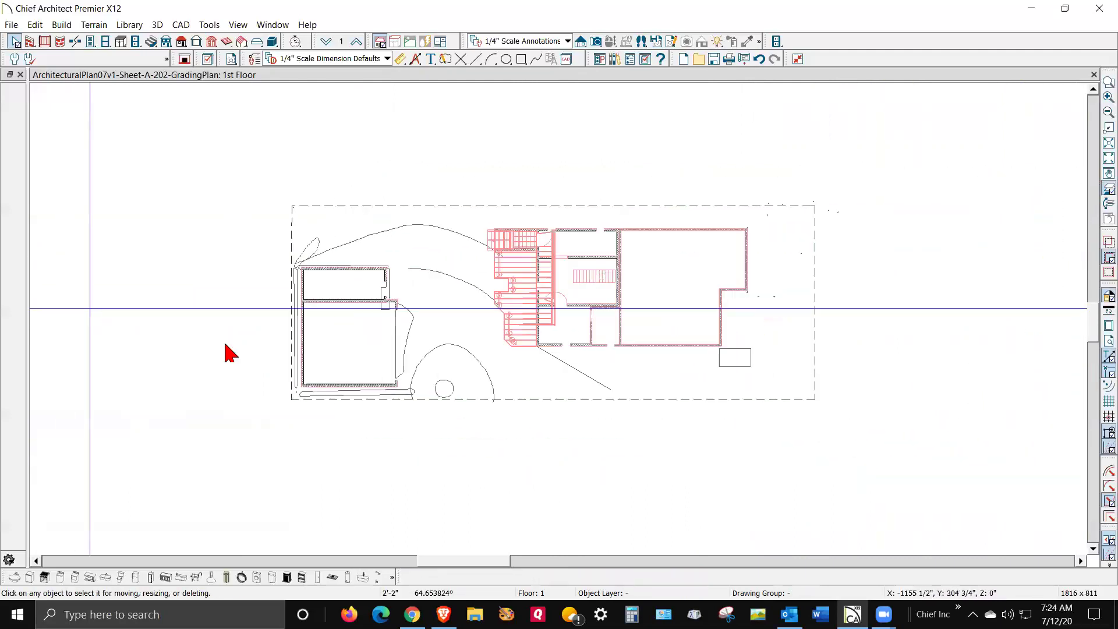
pyautogui.scroll(1, 778, 356)
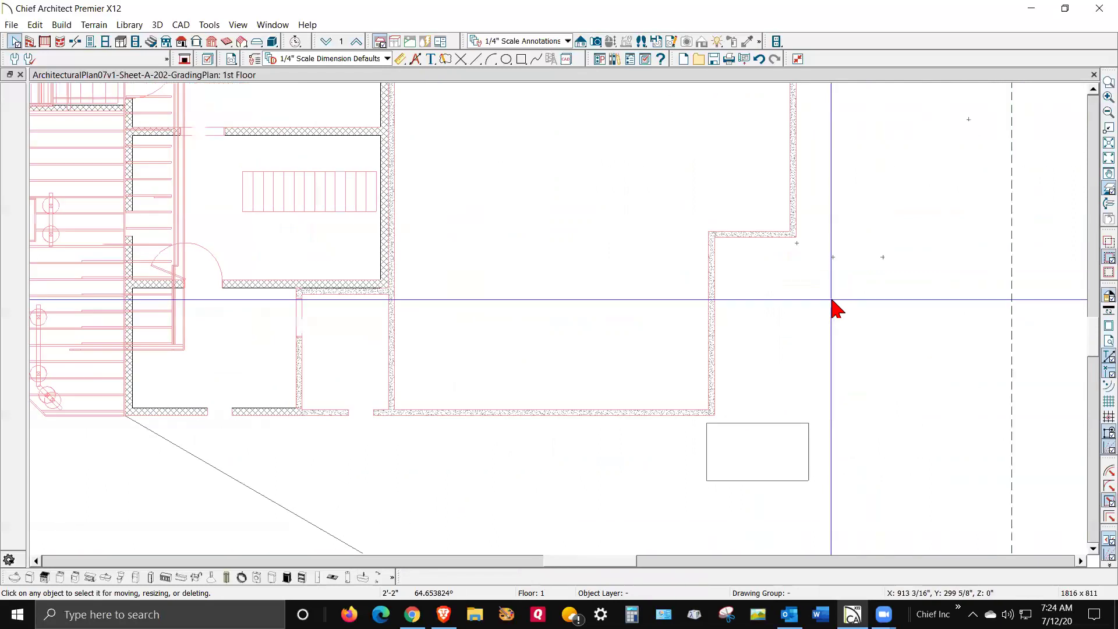
pyautogui.scroll(1, 834, 302)
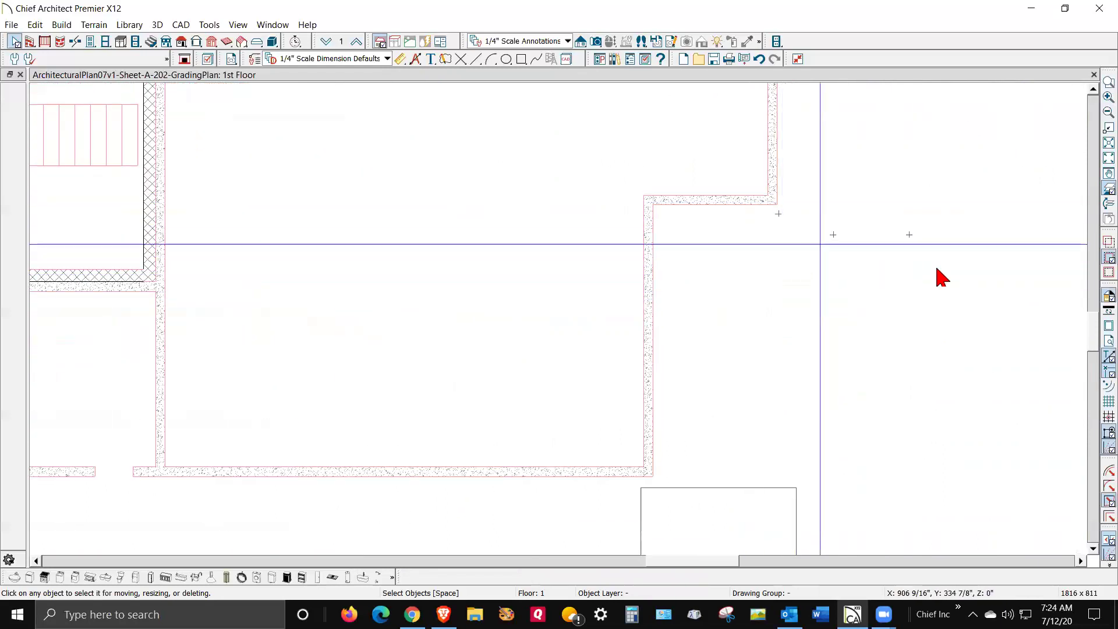
pyautogui.scroll(-2, 640, 262)
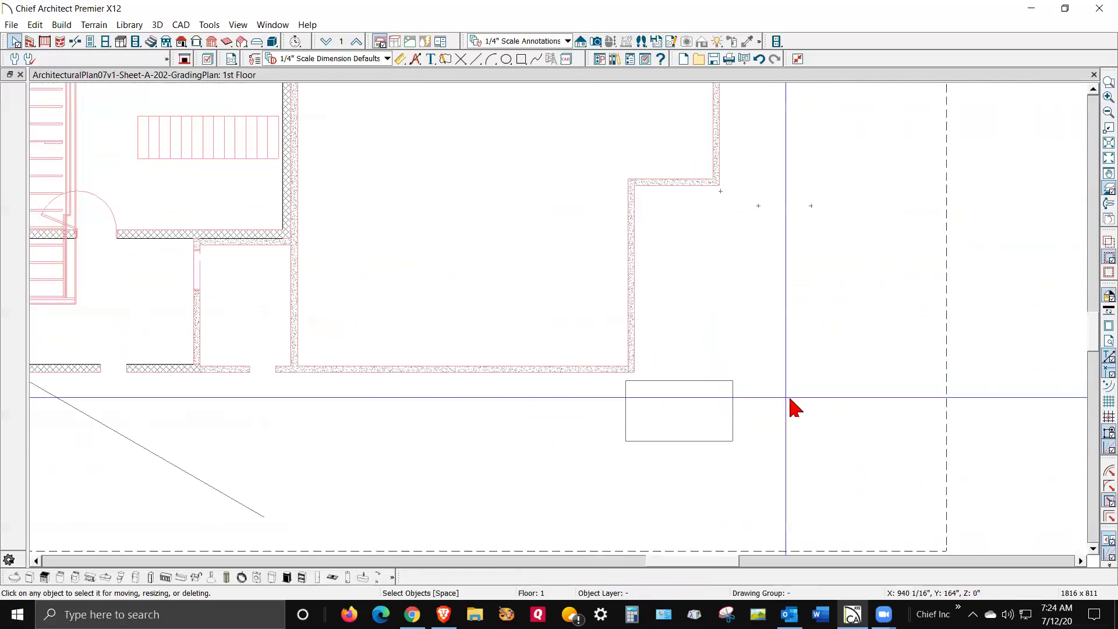
pyautogui.scroll(-2, 507, 222)
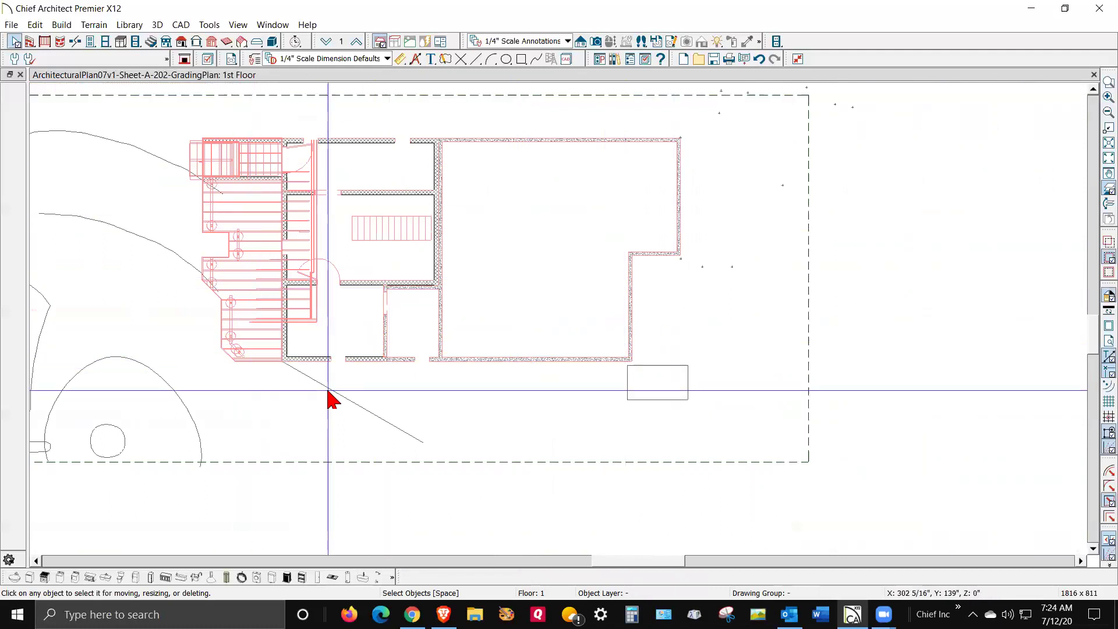
pyautogui.scroll(-2, 455, 373)
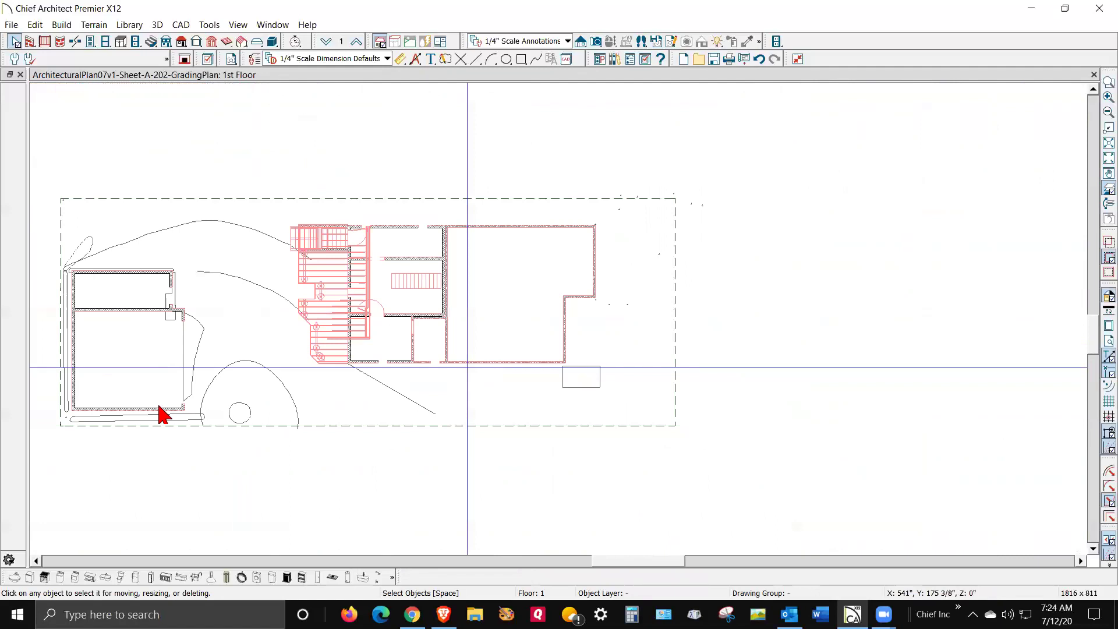
pyautogui.scroll(-2, 428, 363)
pyautogui.scroll(4, 247, 334)
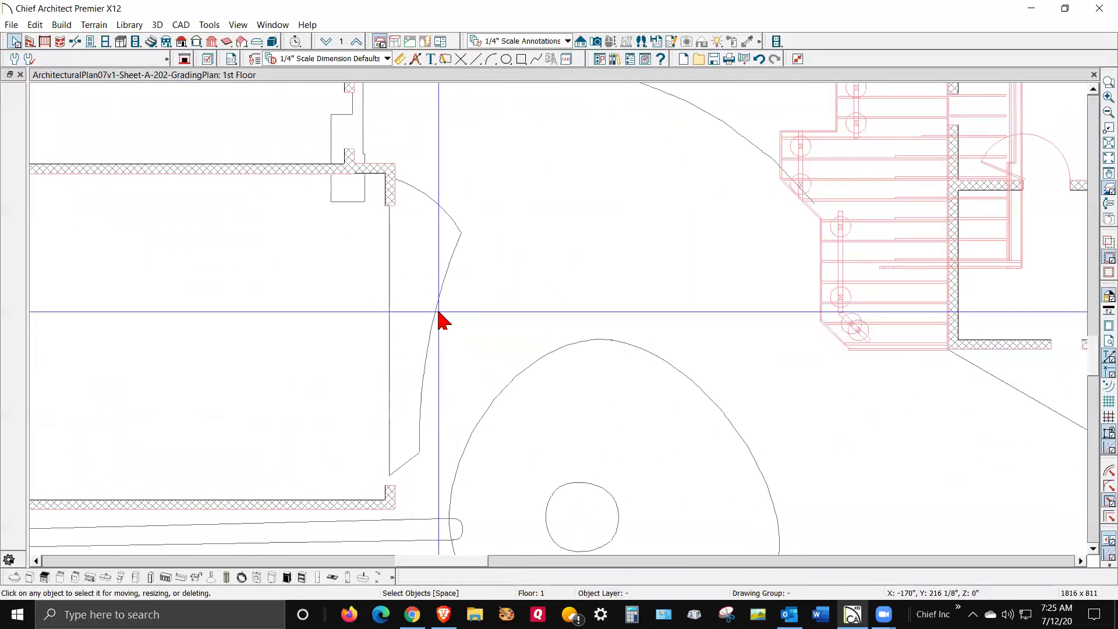
pyautogui.doubleClick(440, 317)
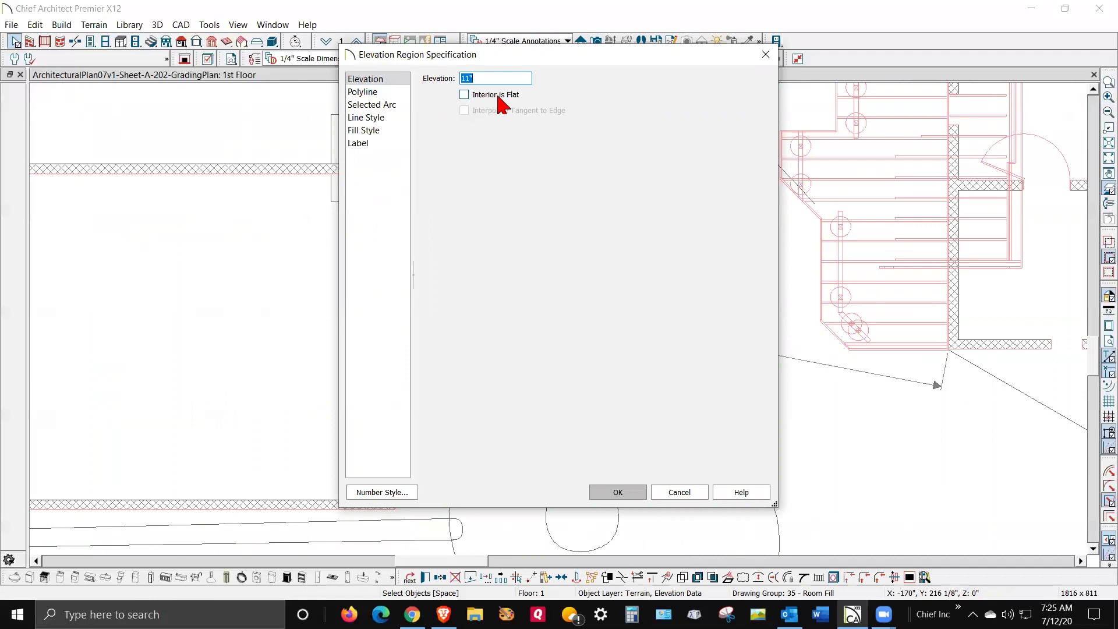
pyautogui.click(679, 493)
pyautogui.scroll(-3, 648, 369)
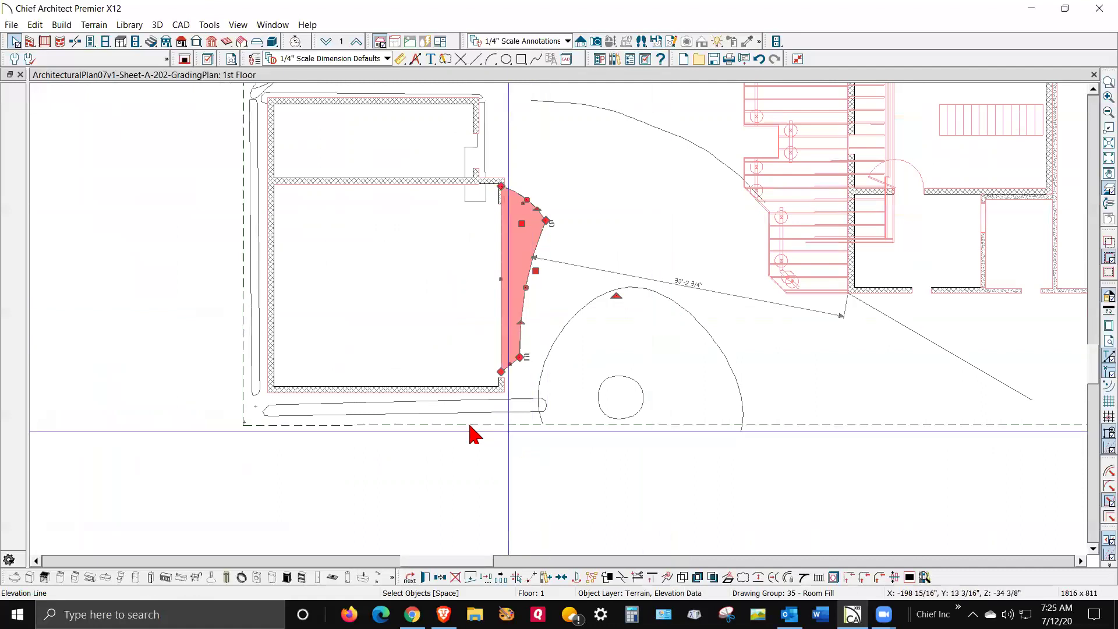
pyautogui.scroll(2, 471, 432)
pyautogui.click(476, 410)
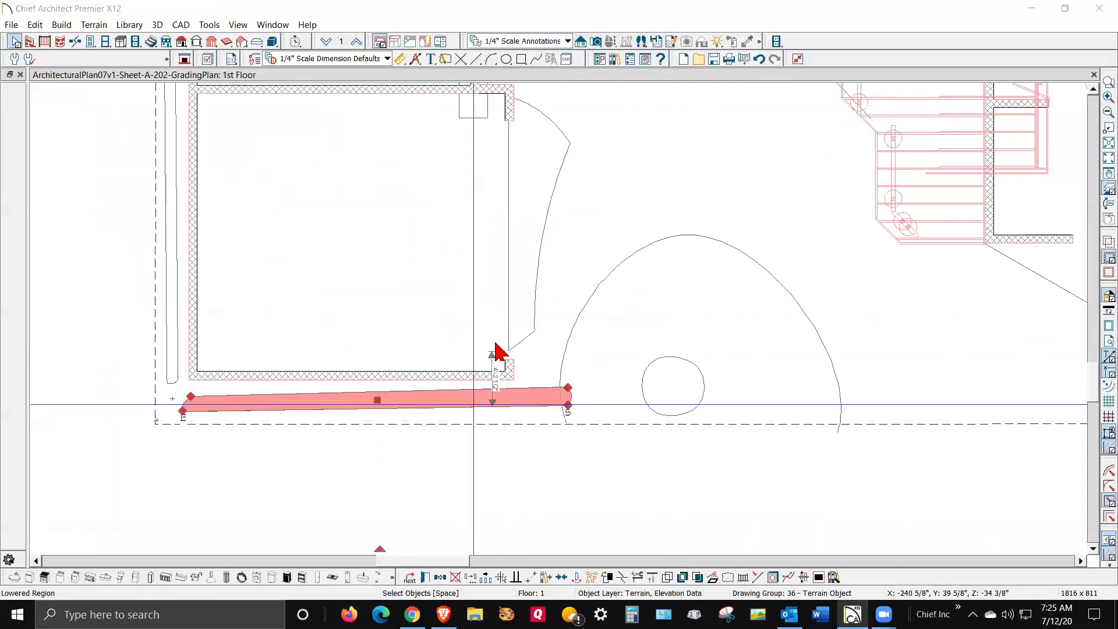
pyautogui.hotkey('ctrl', 'e')
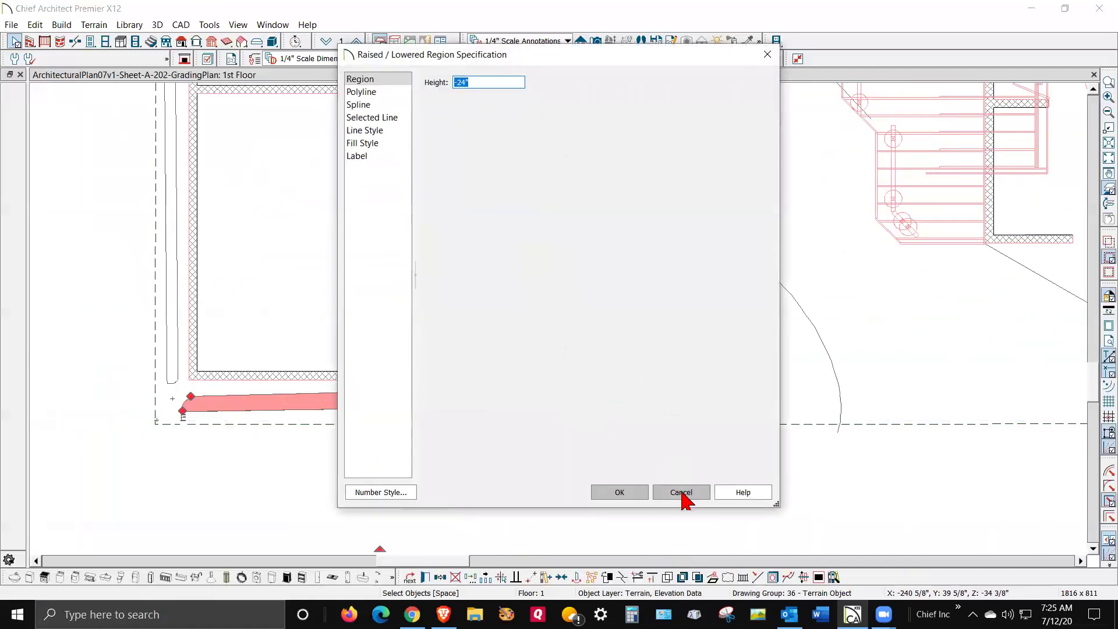
pyautogui.press('Escape')
pyautogui.click(537, 237)
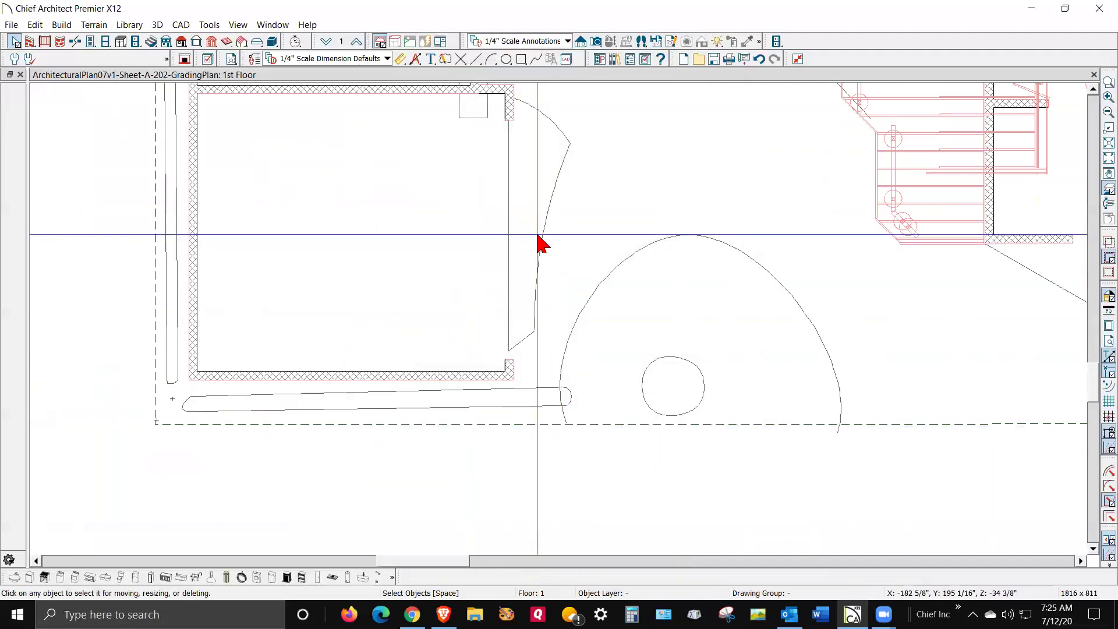
pyautogui.hotkey('ctrl', 'e')
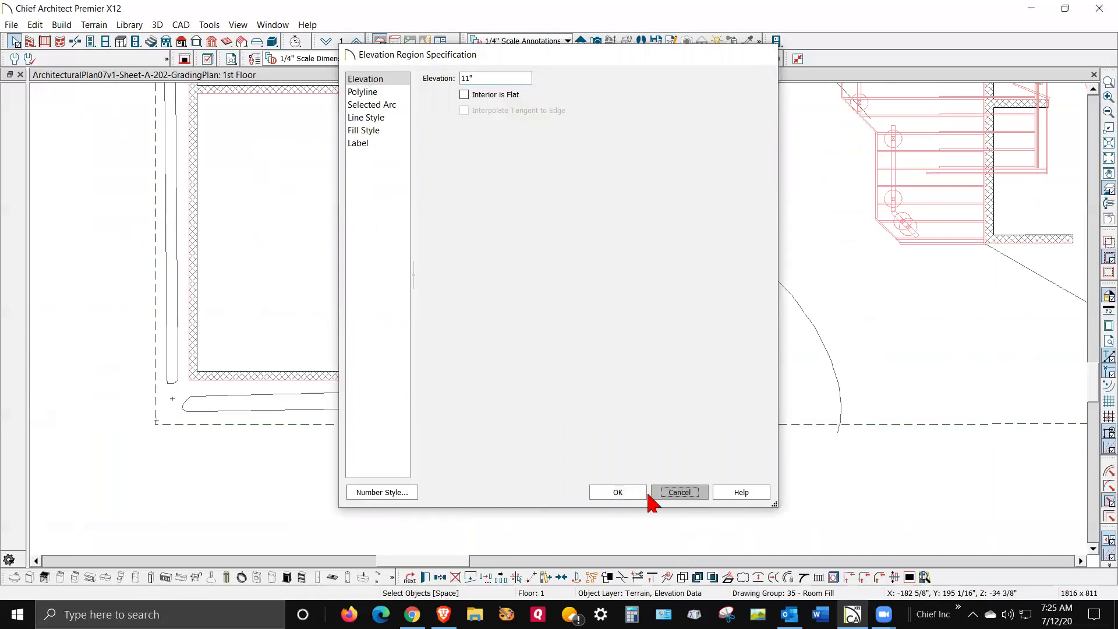
pyautogui.click(679, 493)
pyautogui.scroll(-3, 577, 457)
pyautogui.scroll(-1, 534, 284)
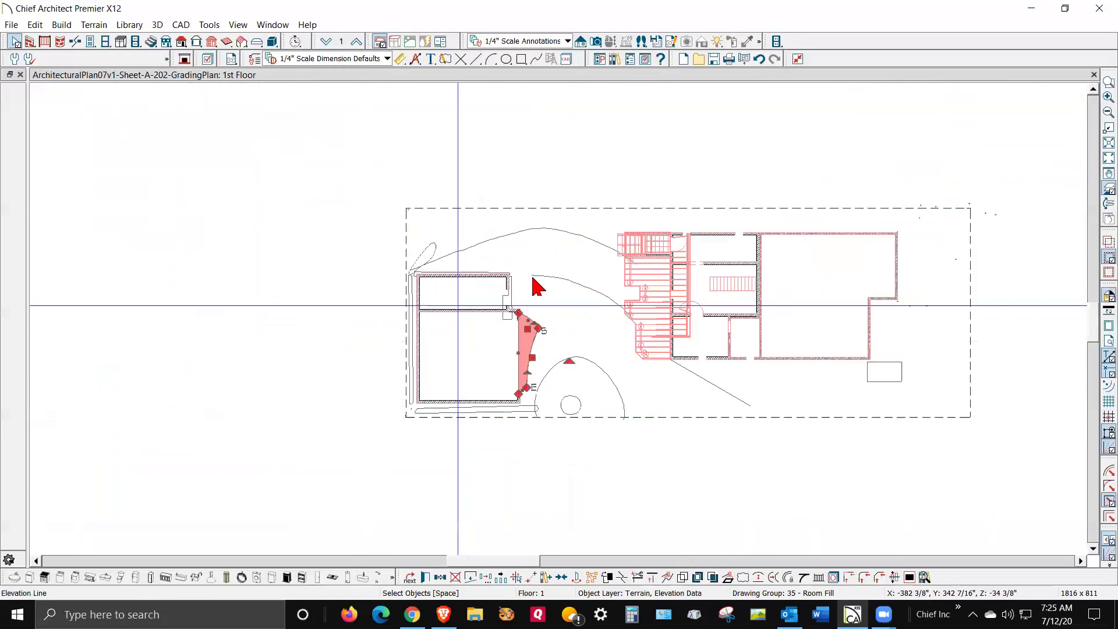
pyautogui.scroll(1, 654, 285)
pyautogui.scroll(-1, 798, 289)
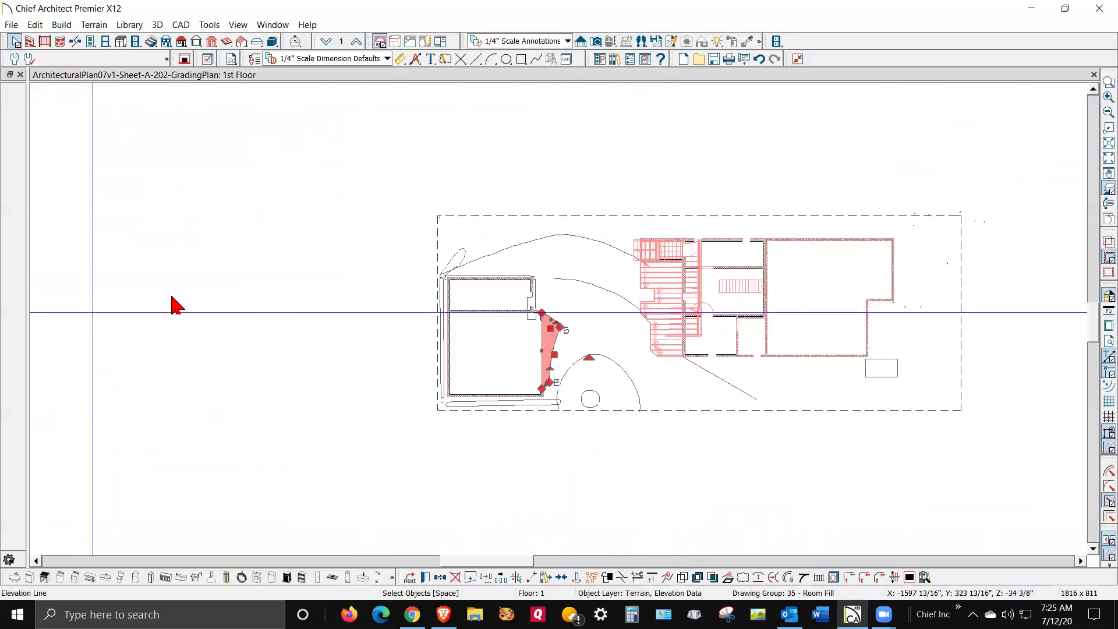
pyautogui.scroll(-2, 320, 332)
pyautogui.scroll(1, 181, 307)
pyautogui.scroll(2, 182, 309)
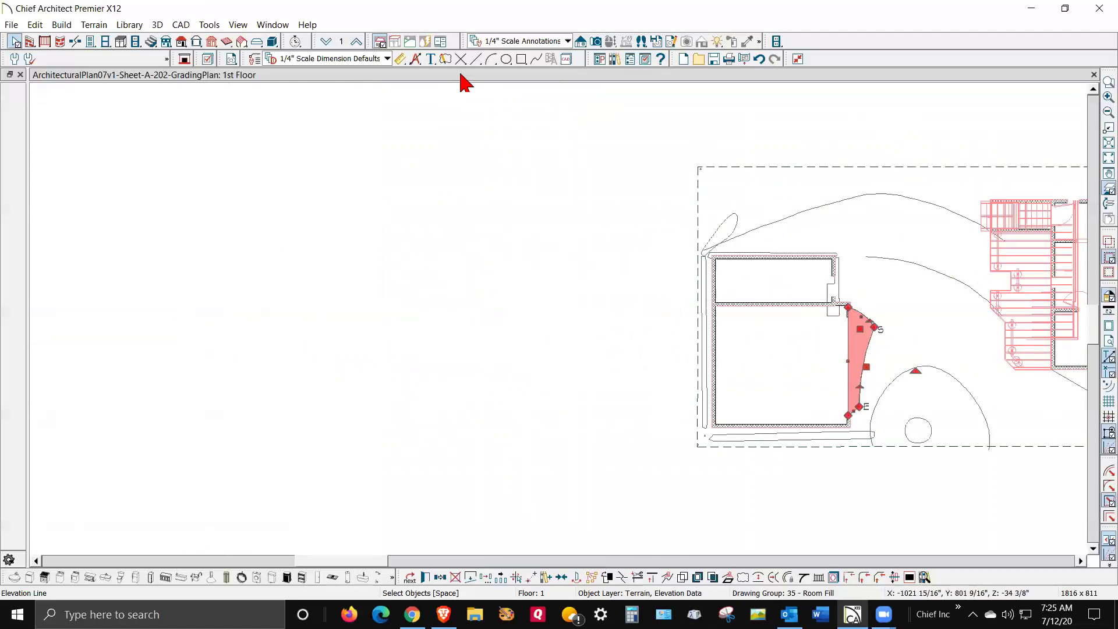
# Draw a vertical line left of the lot and turn on the CAD, Default layer.
pyautogui.click(477, 60)
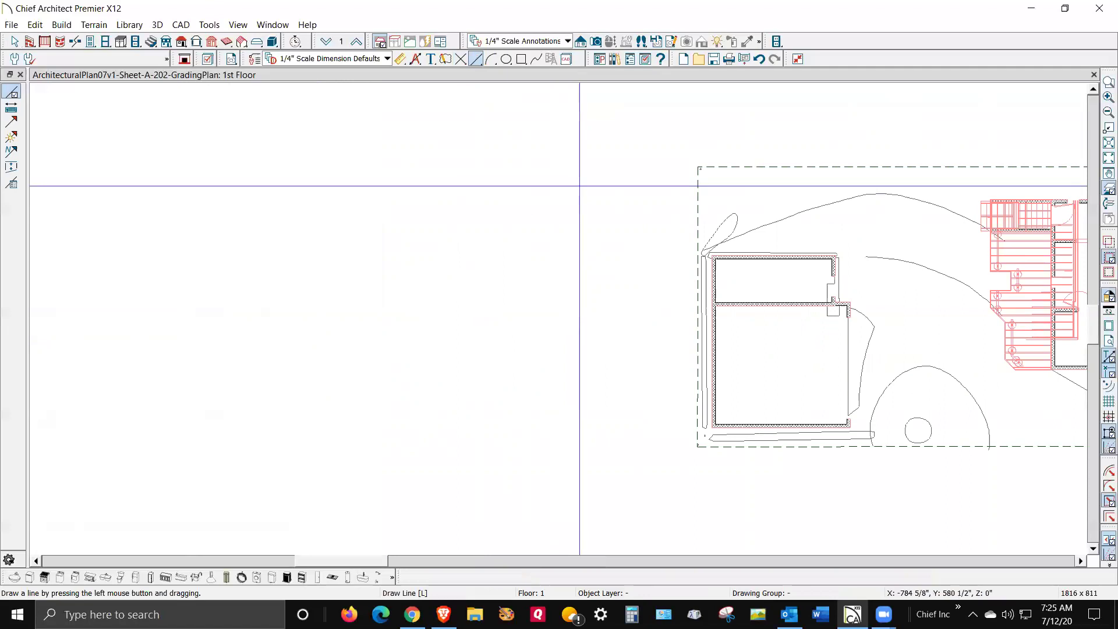
pyautogui.moveTo(579, 186); pyautogui.dragTo(568, 410)
pyautogui.moveTo(499, 524); pyautogui.dragTo(495, 529)
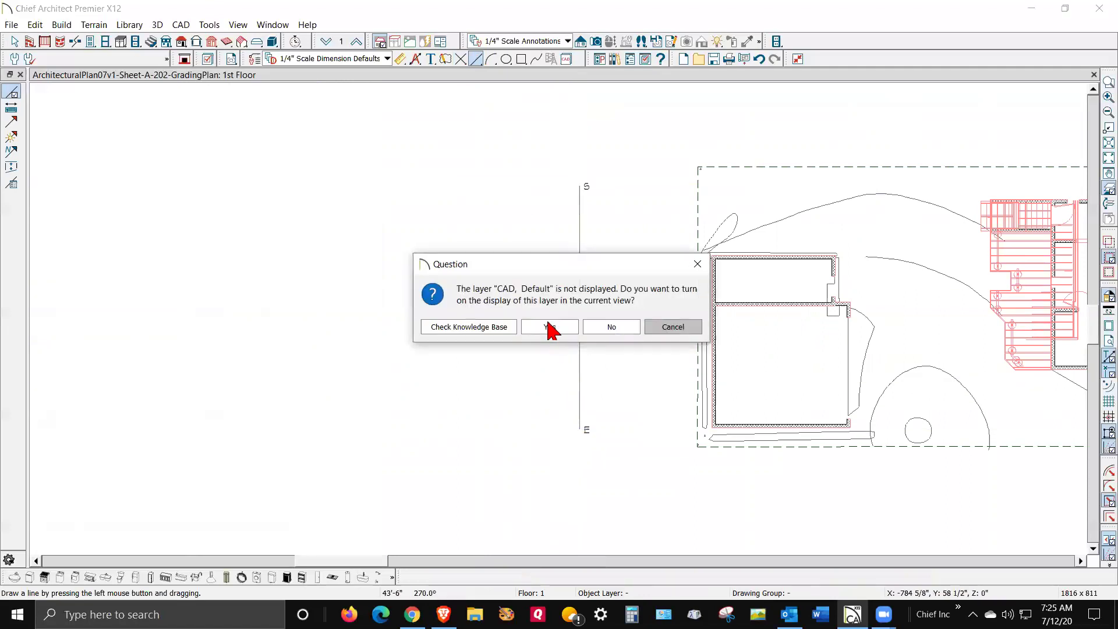
pyautogui.press('Return')
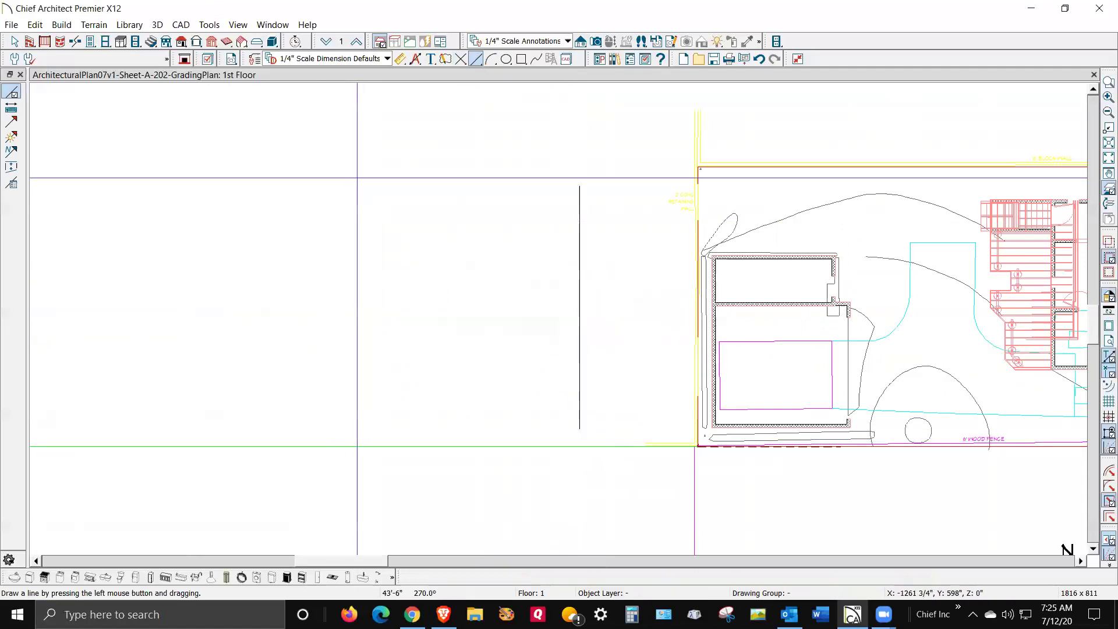
# Draw a second vertical line 40'-10 3/4" farther west and review its settings unchanged.
pyautogui.moveTo(350, 395); pyautogui.dragTo(350, 462)
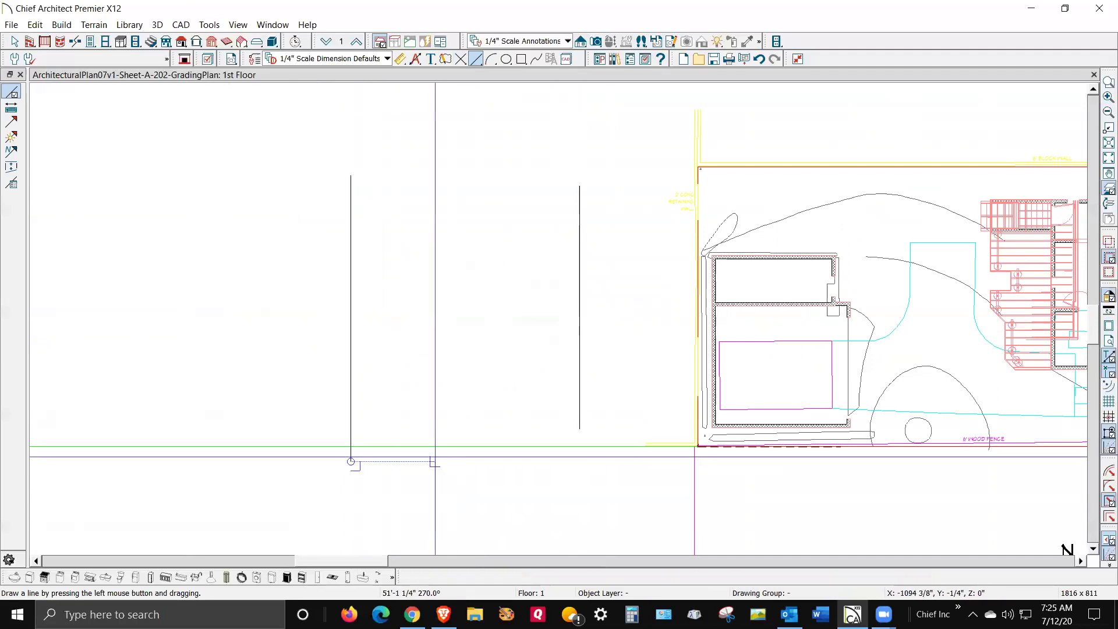
pyautogui.press('space')
pyautogui.doubleClick(353, 348)
pyautogui.click(469, 499)
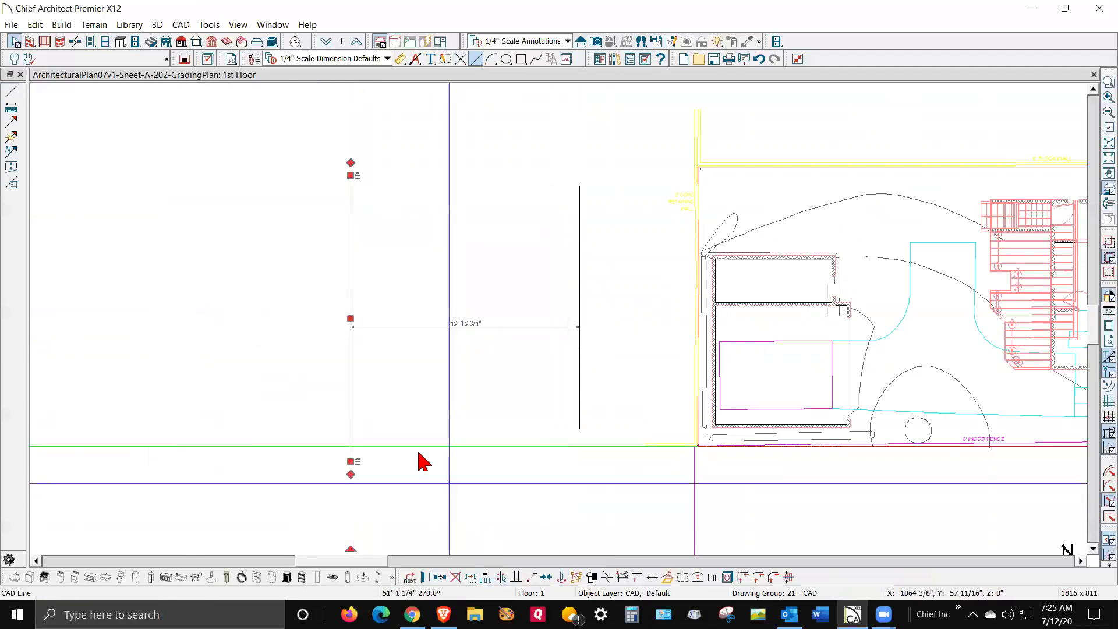
pyautogui.click(412, 370)
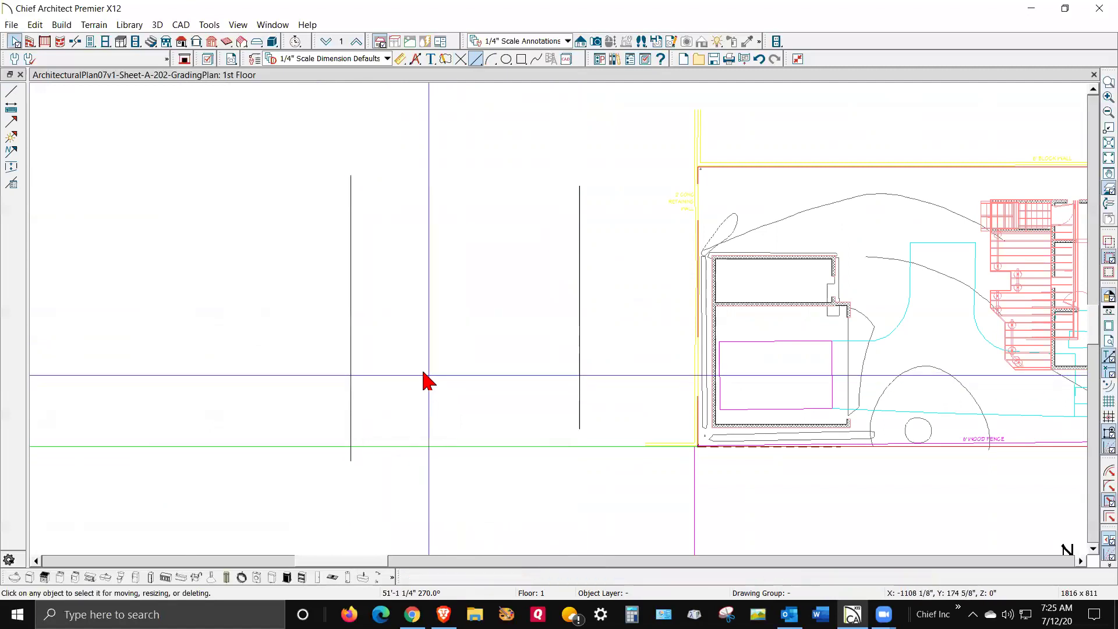
pyautogui.scroll(2, 431, 367)
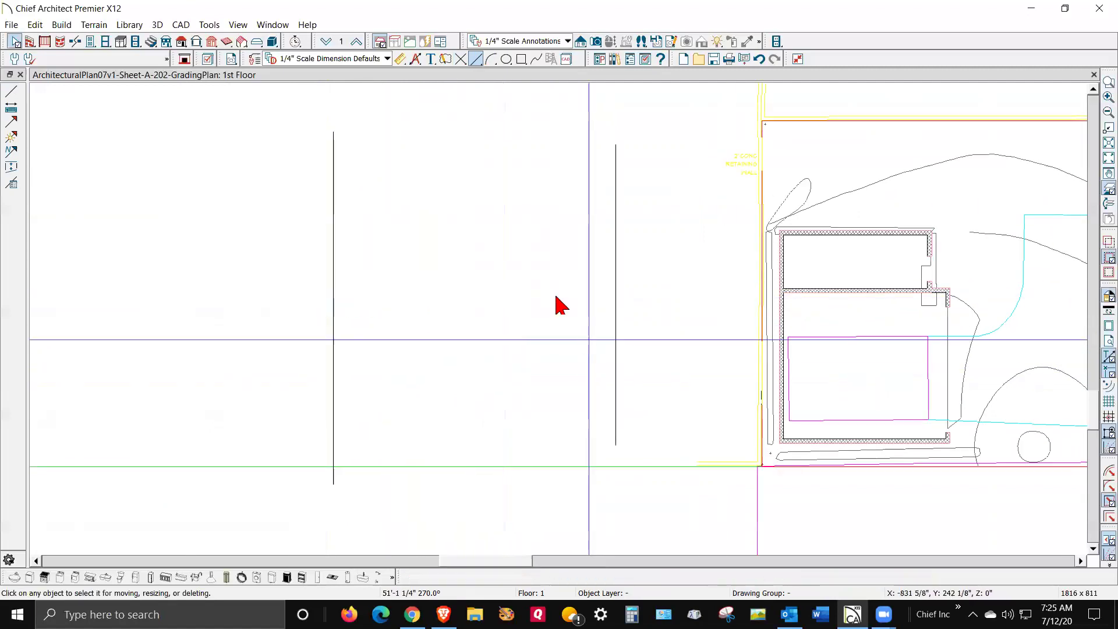
# Draw a sloped line between the two verticals and move its left end lower.
pyautogui.click(477, 59)
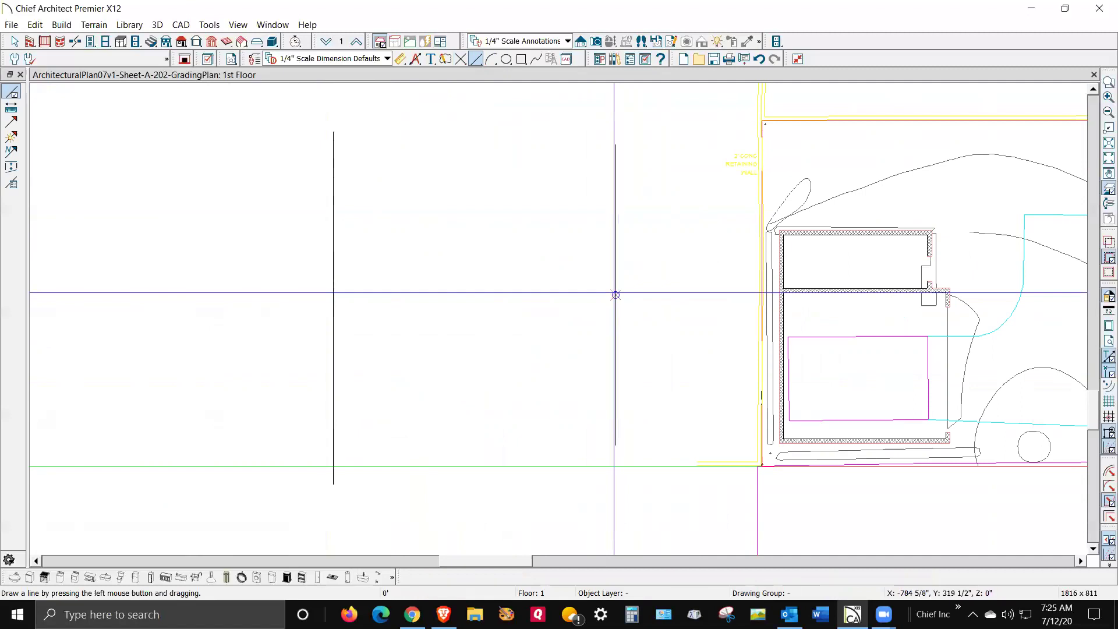
pyautogui.moveTo(616, 295)
pyautogui.mouseDown()
pyautogui.moveTo(462, 267)
pyautogui.moveTo(333, 219)
pyautogui.mouseUp()
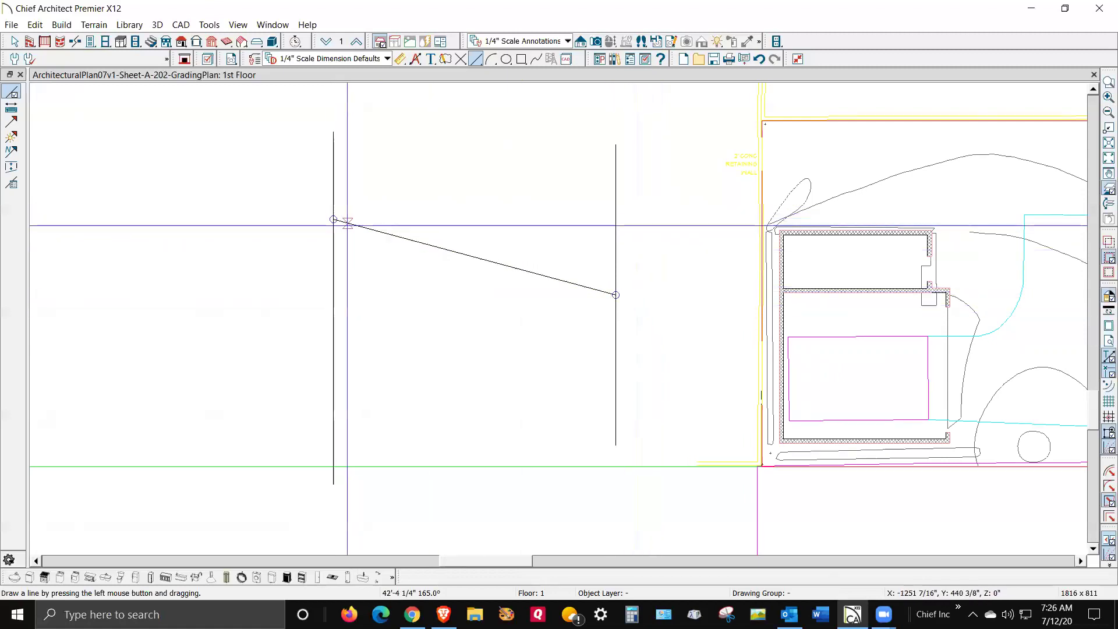
pyautogui.click(328, 227)
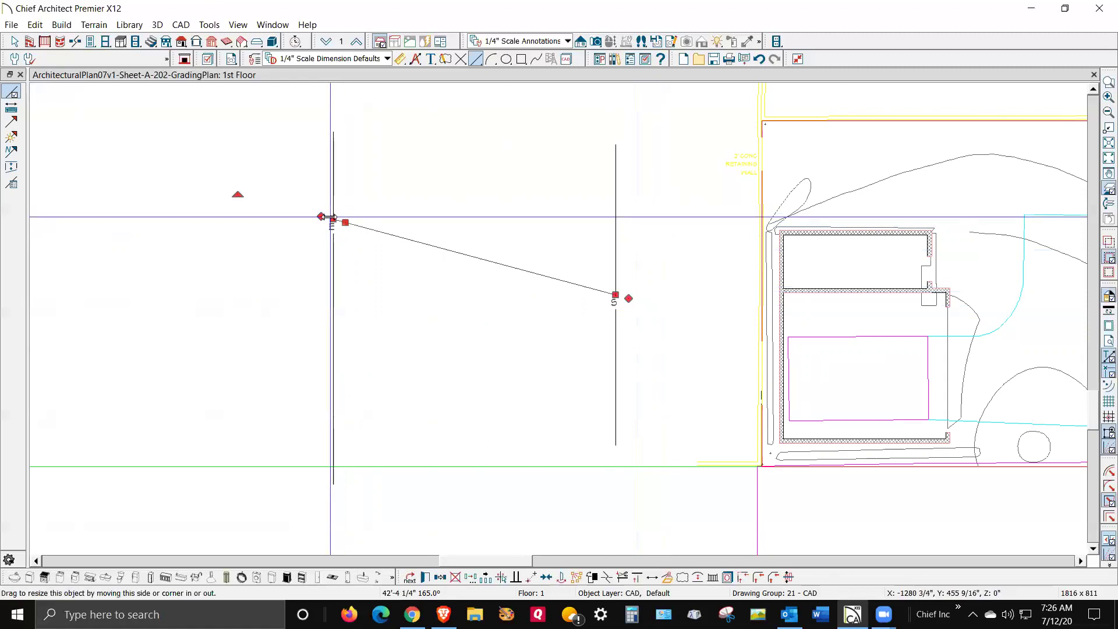
pyautogui.moveTo(333, 220); pyautogui.dragTo(331, 381)
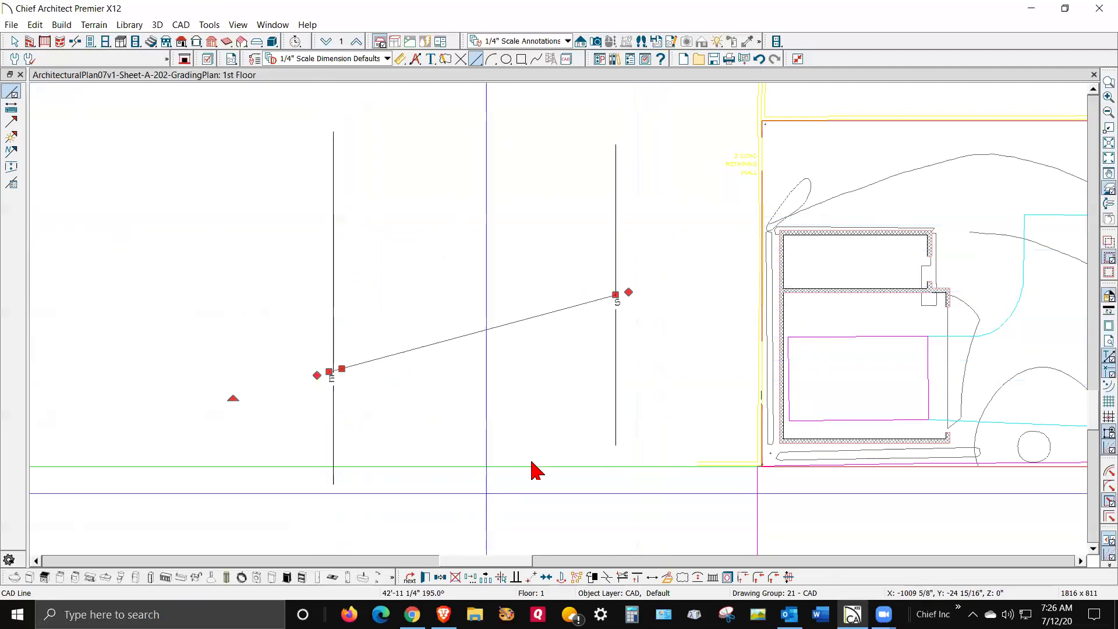
# Delete the right-hand vertical line, the sloped line and the remaining vertical line.
pyautogui.click(615, 398)
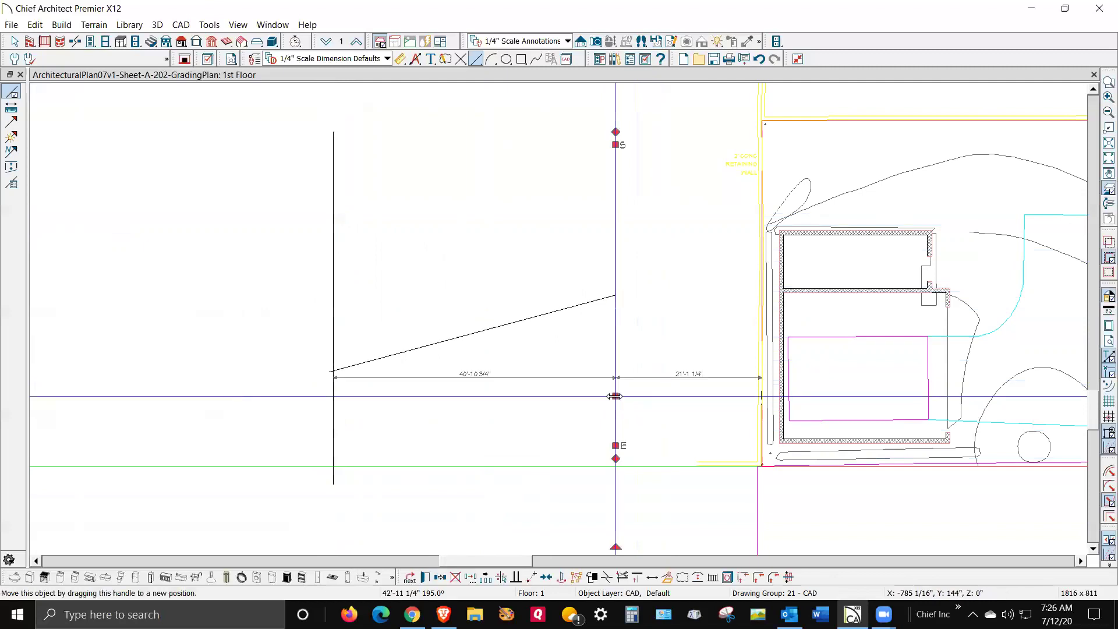
pyautogui.press('Delete')
pyautogui.click(550, 312)
pyautogui.press('Delete')
pyautogui.click(333, 309)
pyautogui.press('Delete')
pyautogui.scroll(-3, 250, 314)
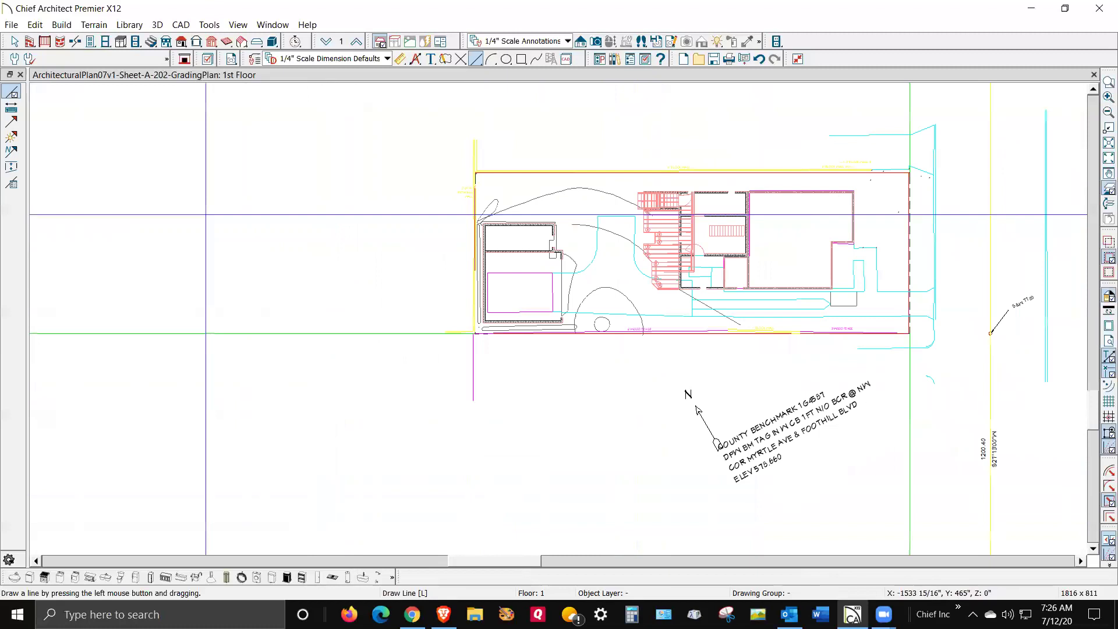
pyautogui.scroll(4, 713, 313)
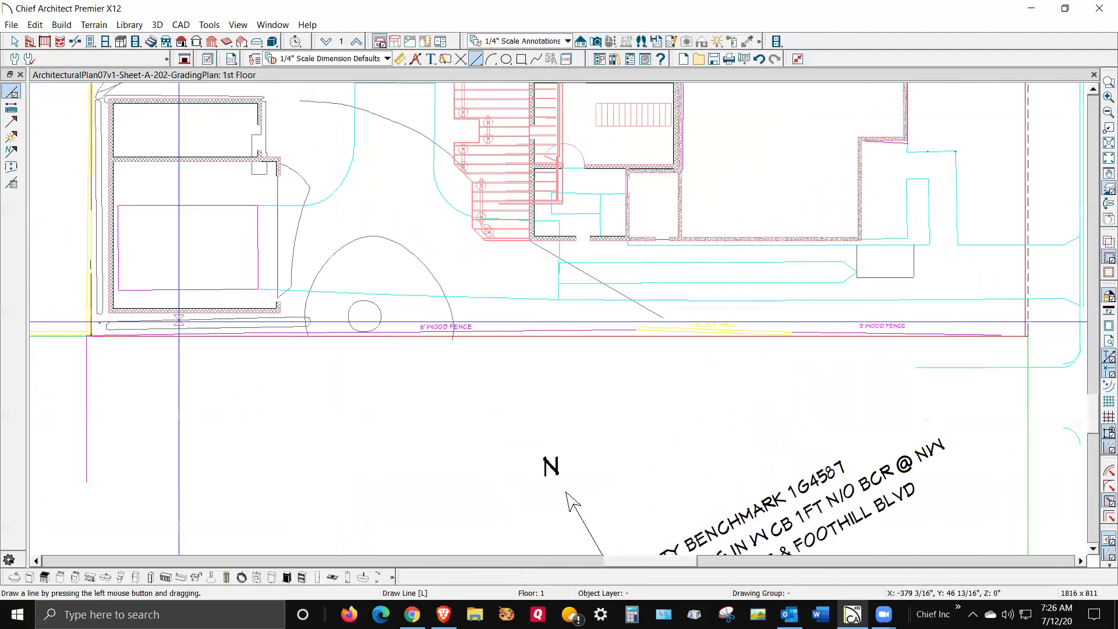
pyautogui.scroll(3, 326, 318)
pyautogui.press('space')
pyautogui.scroll(2, 361, 320)
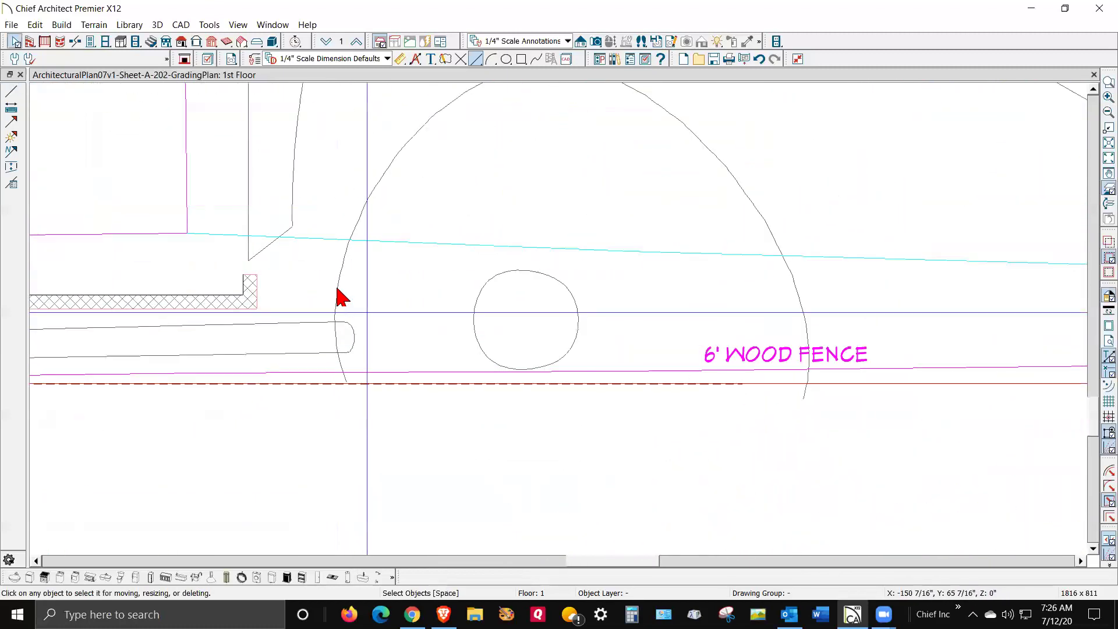
pyautogui.scroll(3, 344, 312)
pyautogui.click(342, 268)
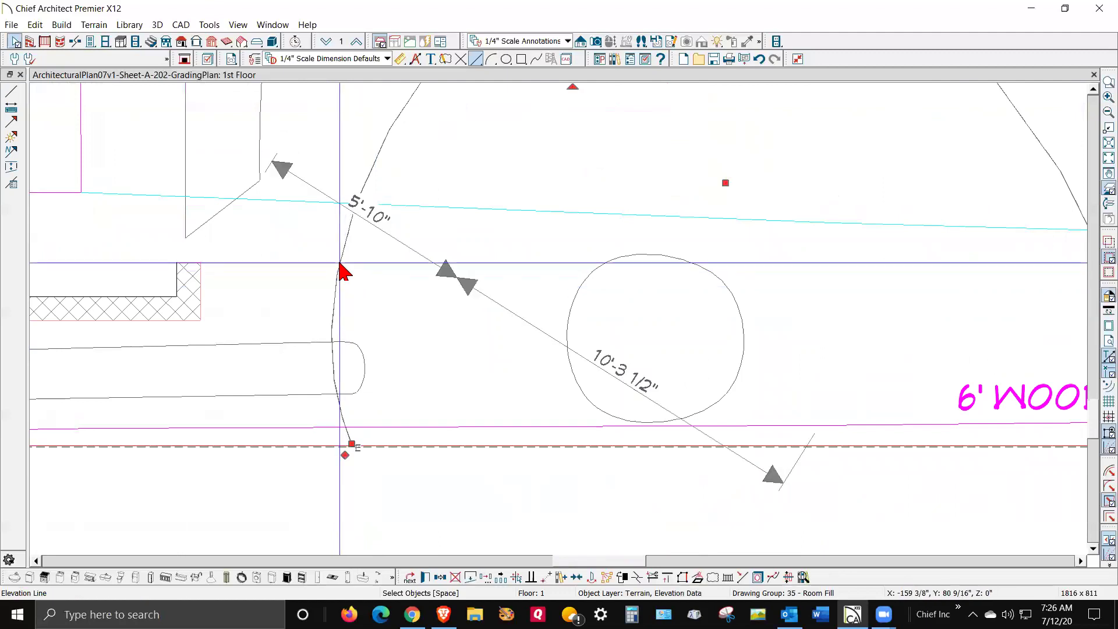
pyautogui.doubleClick(334, 311)
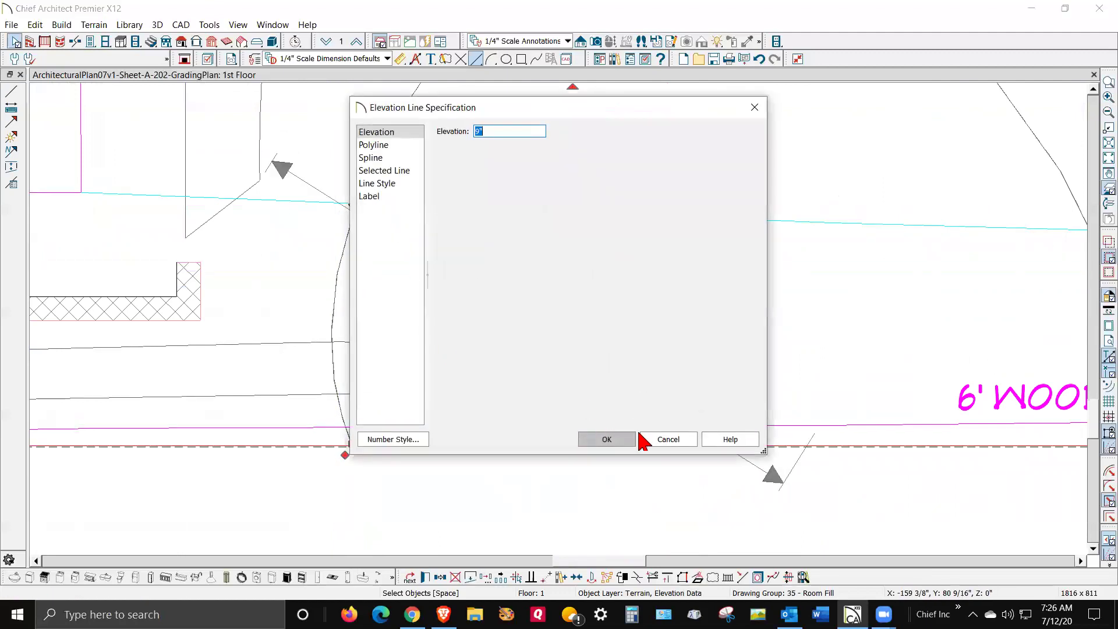
pyautogui.click(660, 441)
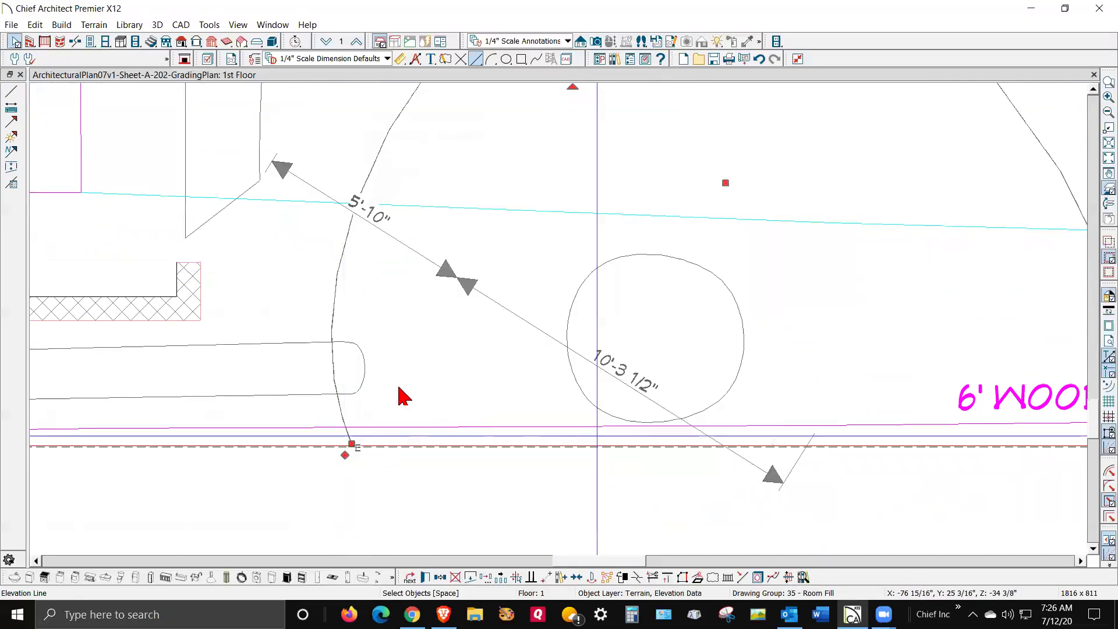
pyautogui.click(278, 346)
pyautogui.doubleClick(277, 345)
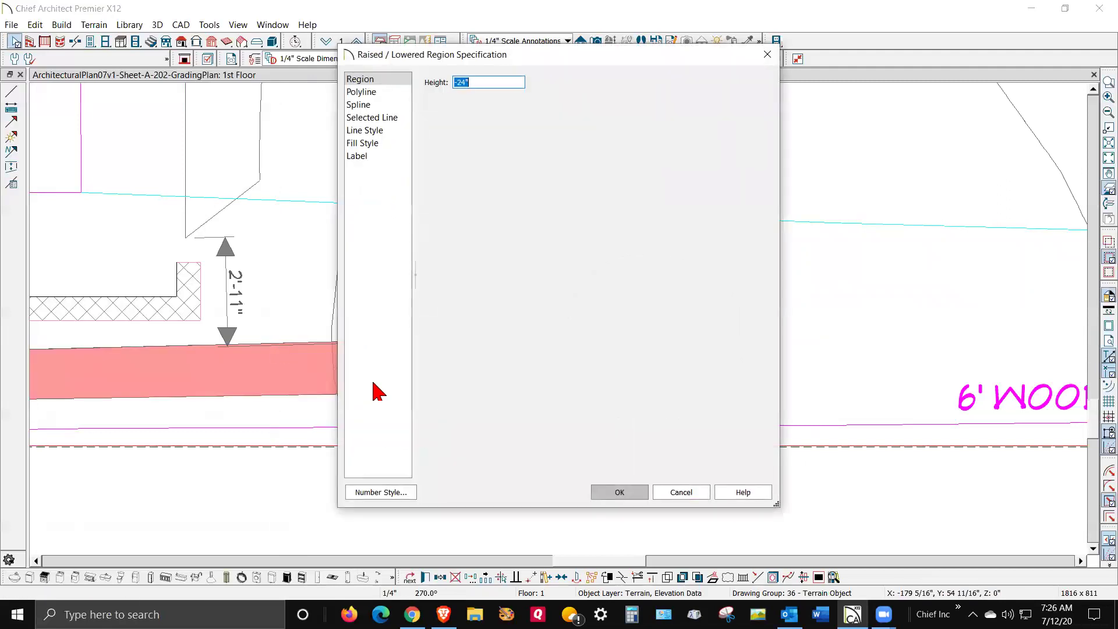
pyautogui.click(680, 492)
pyautogui.scroll(-2, 694, 492)
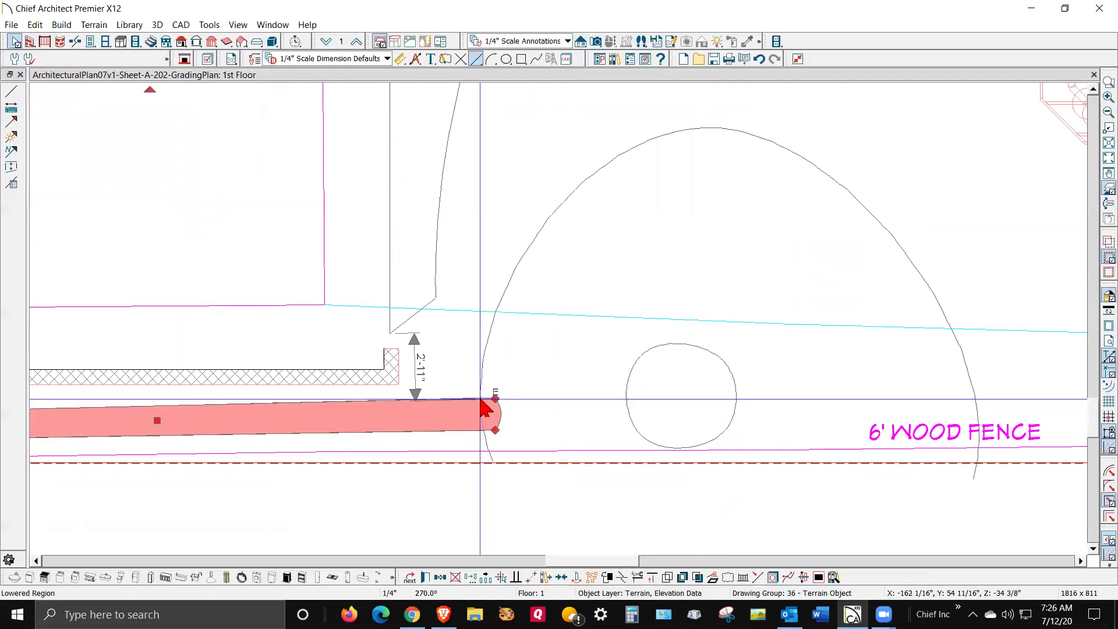
# Reshape the large curved elevation line so its left end stops above the circle.
pyautogui.click(485, 357)
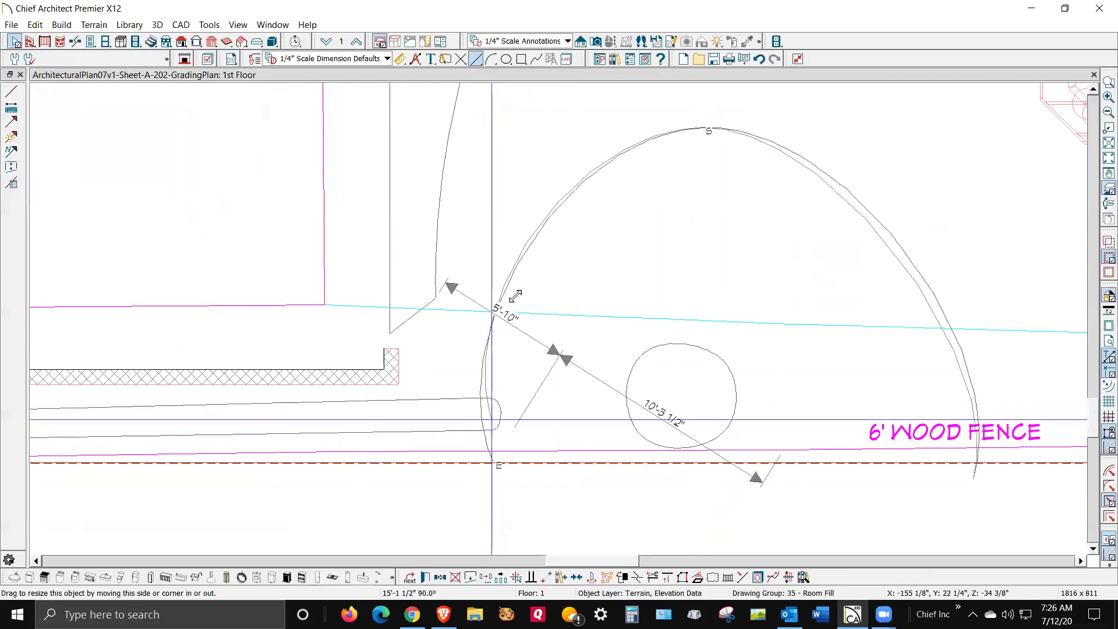
pyautogui.moveTo(518, 286); pyautogui.dragTo(539, 399)
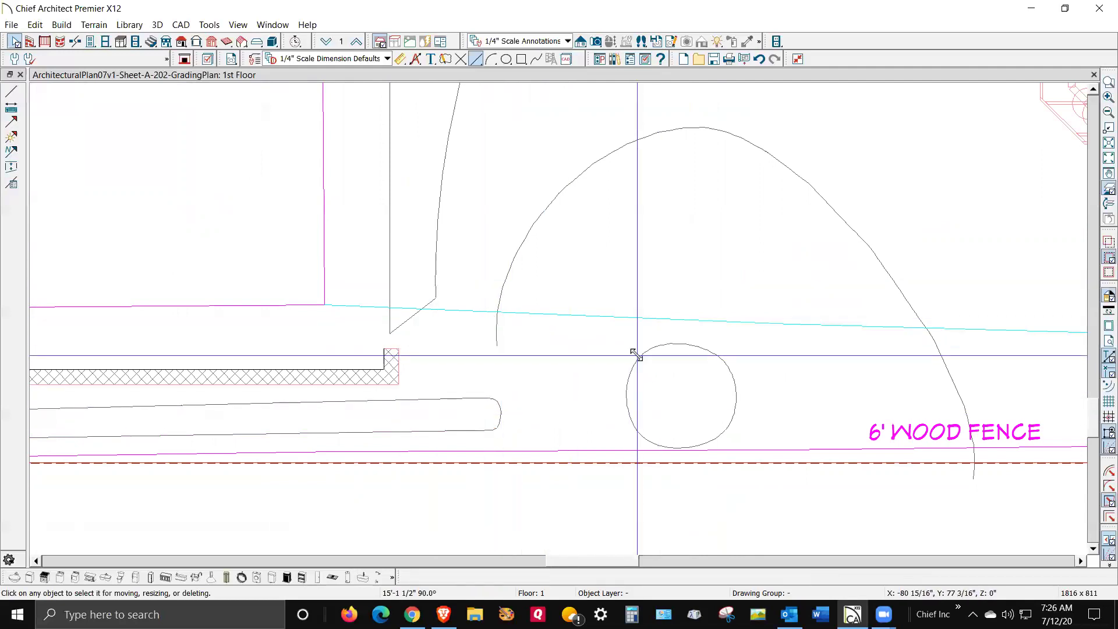
pyautogui.doubleClick(636, 354)
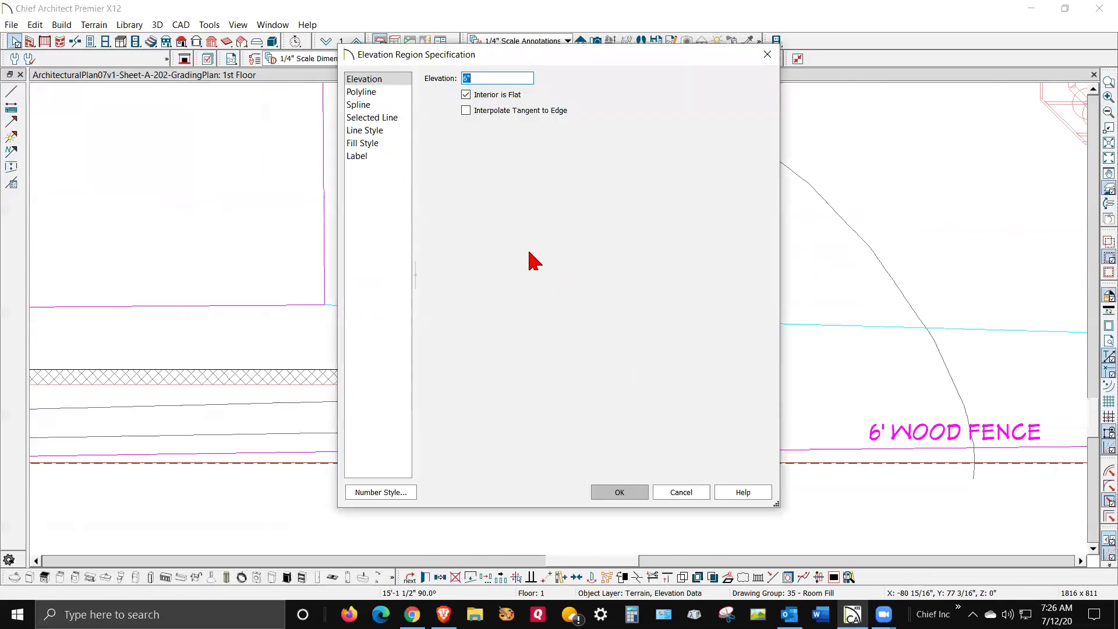
pyautogui.click(681, 492)
# Check the curved elevation line's elevation value without changes, then deselect it.
pyautogui.click(901, 298)
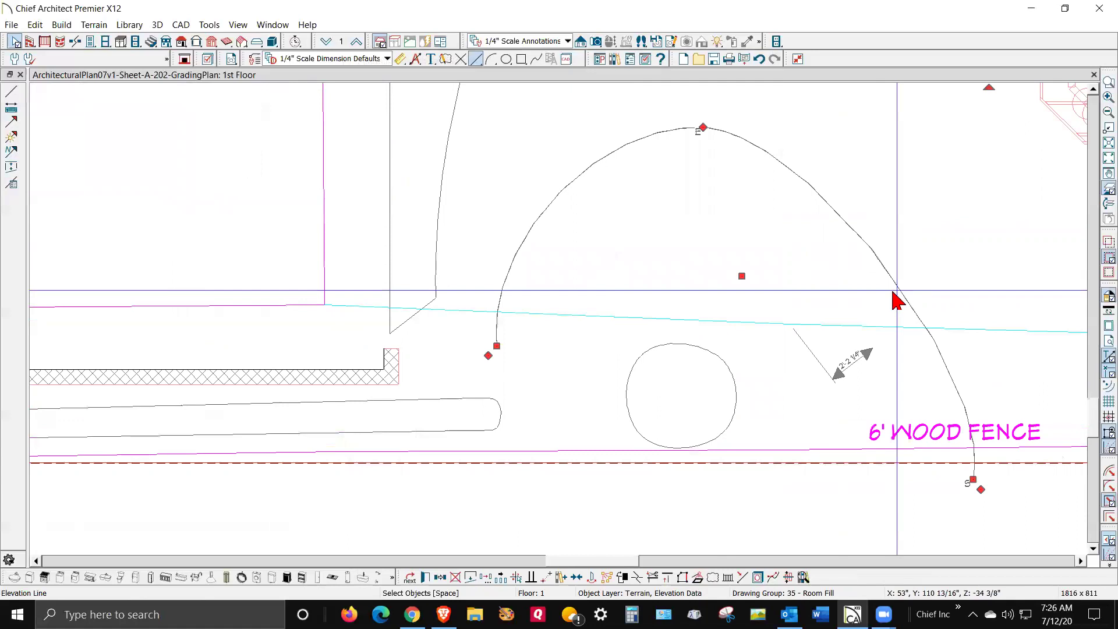
pyautogui.doubleClick(894, 293)
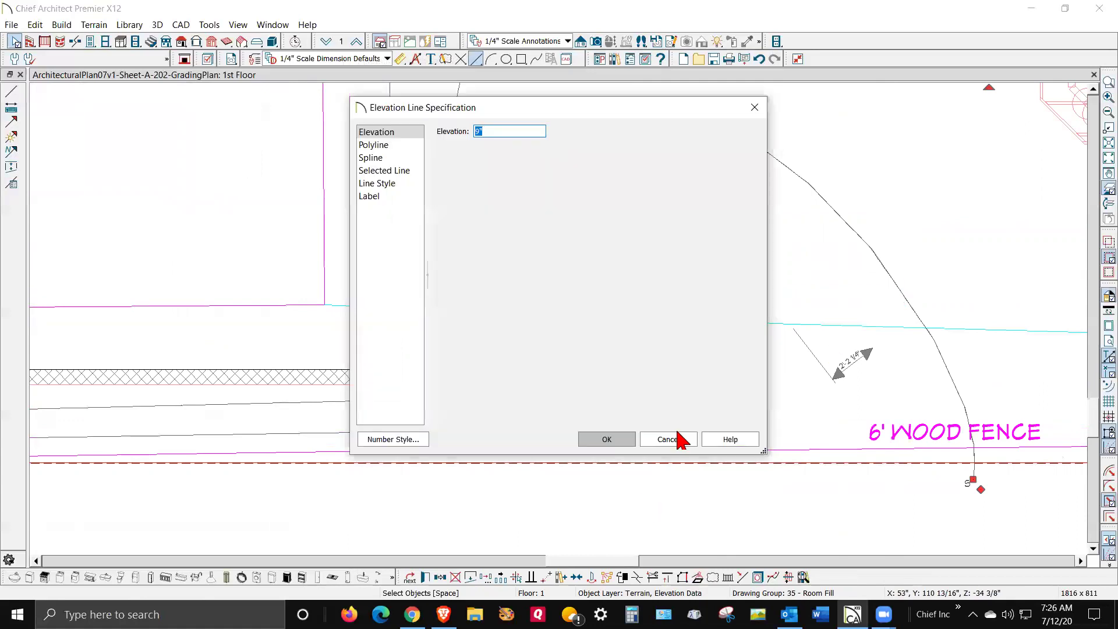
pyautogui.press('Escape')
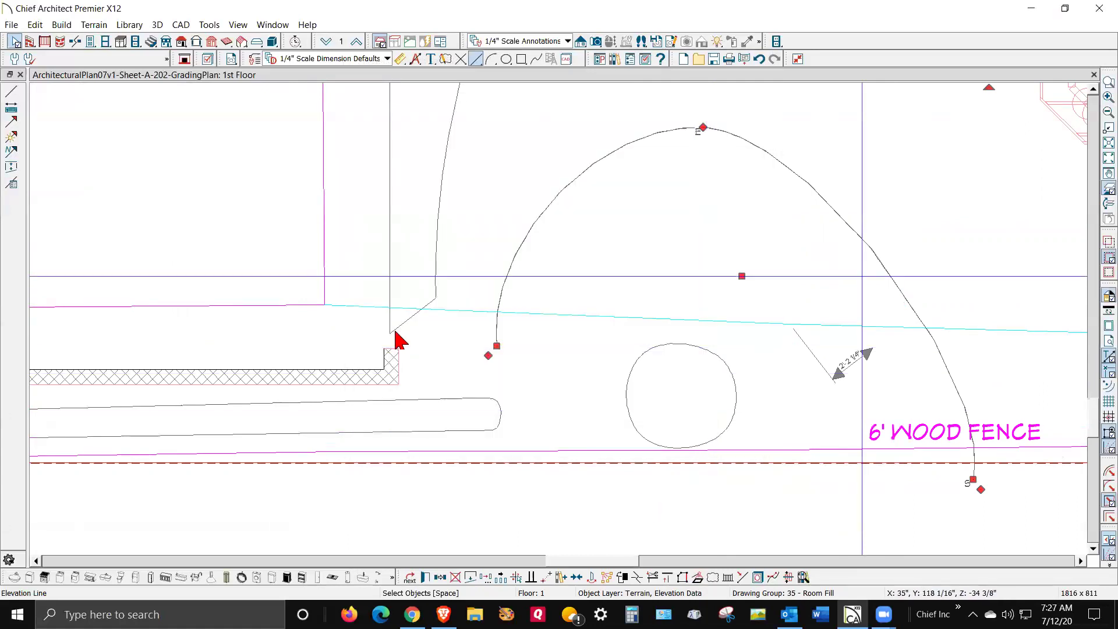
pyautogui.press('Escape')
pyautogui.scroll(-8, 519, 454)
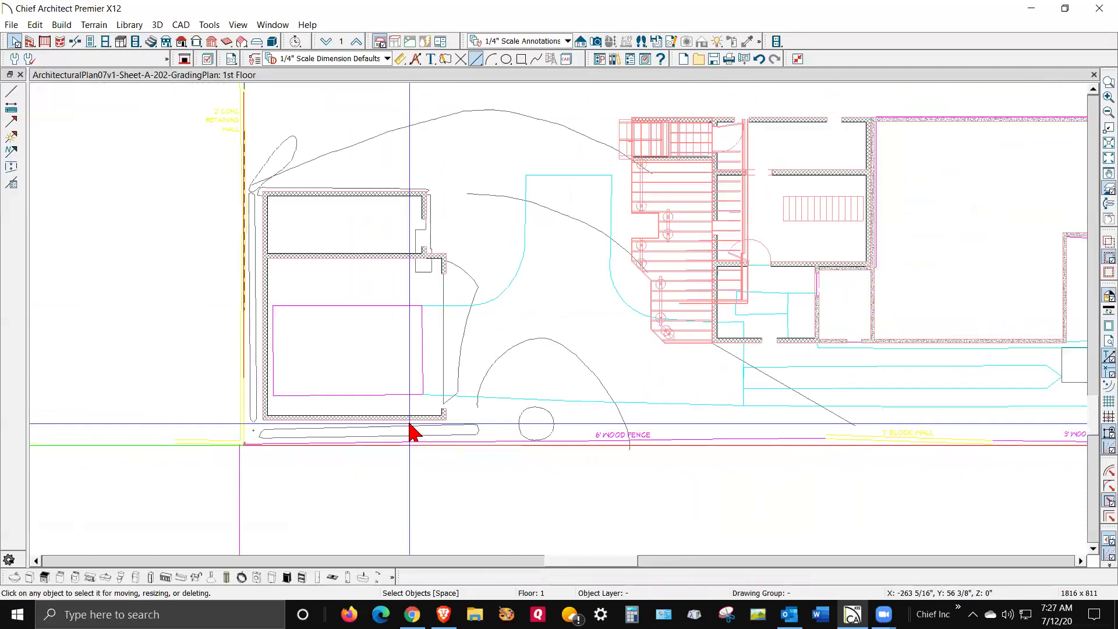
# Hide the reference floor display and review the 963.66 sq ft site polyline unchanged.
pyautogui.scroll(3, 894, 464)
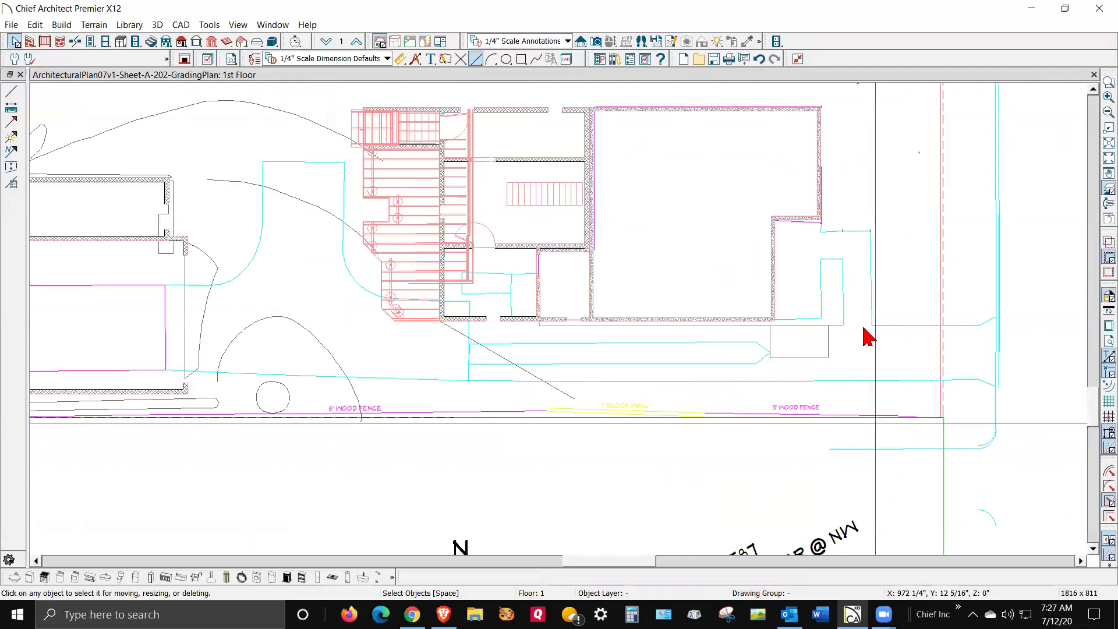
pyautogui.click(1102, 185)
pyautogui.scroll(-5, 769, 392)
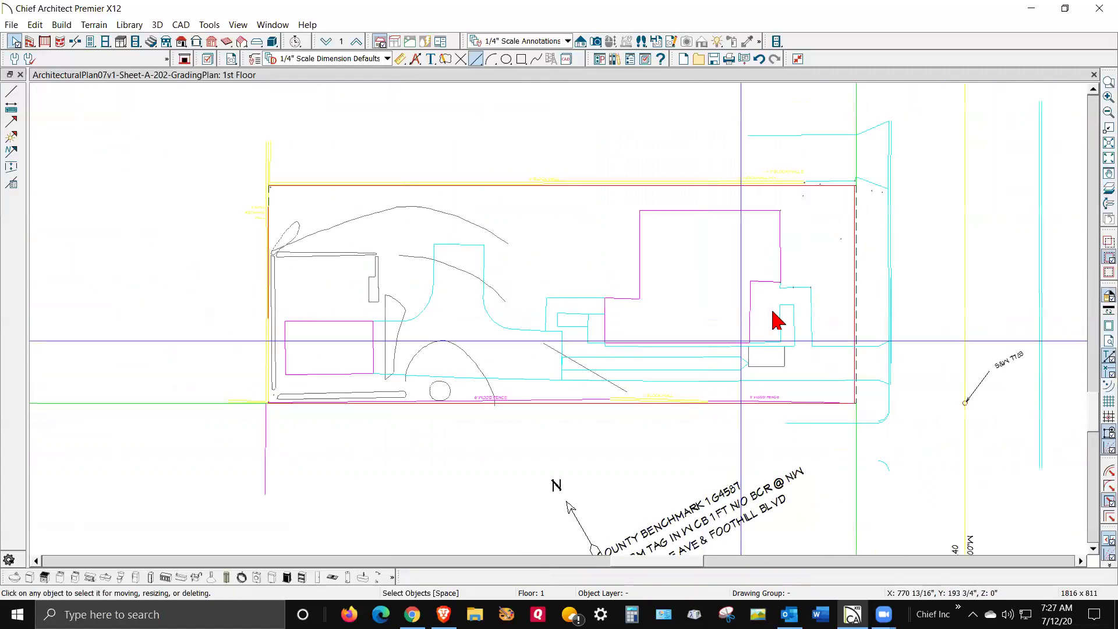
pyautogui.scroll(1, 804, 239)
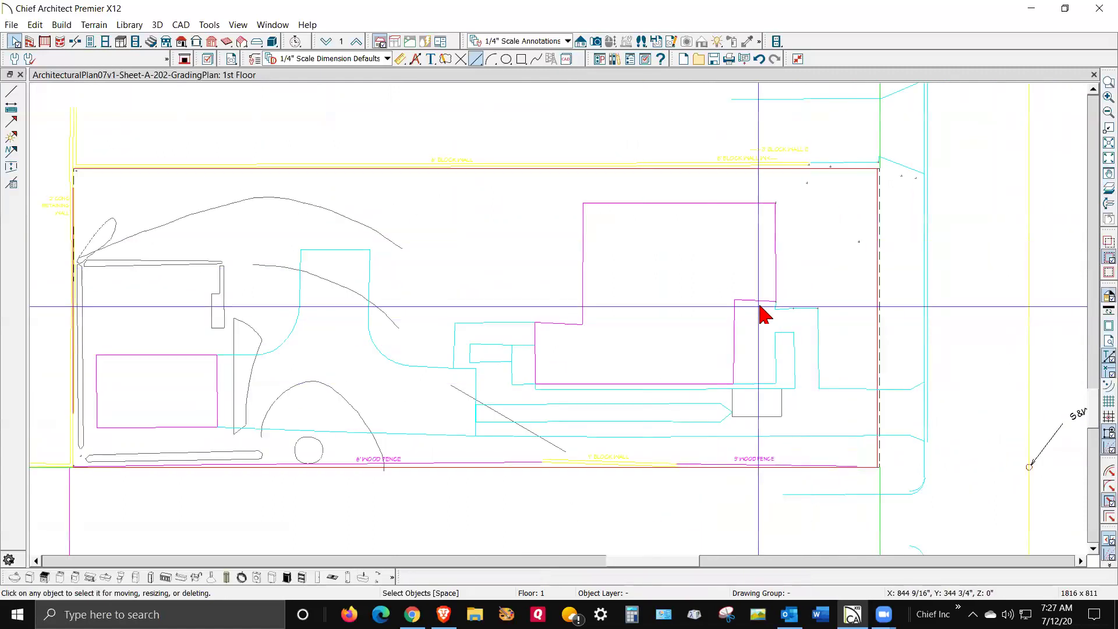
pyautogui.click(778, 278)
pyautogui.doubleClick(779, 278)
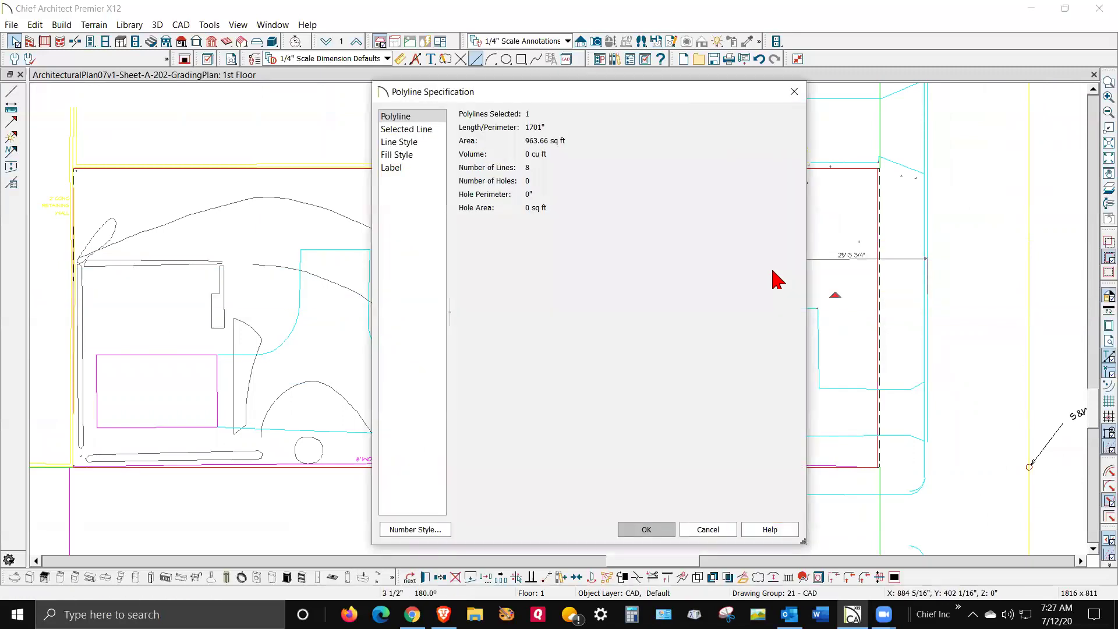
pyautogui.click(712, 533)
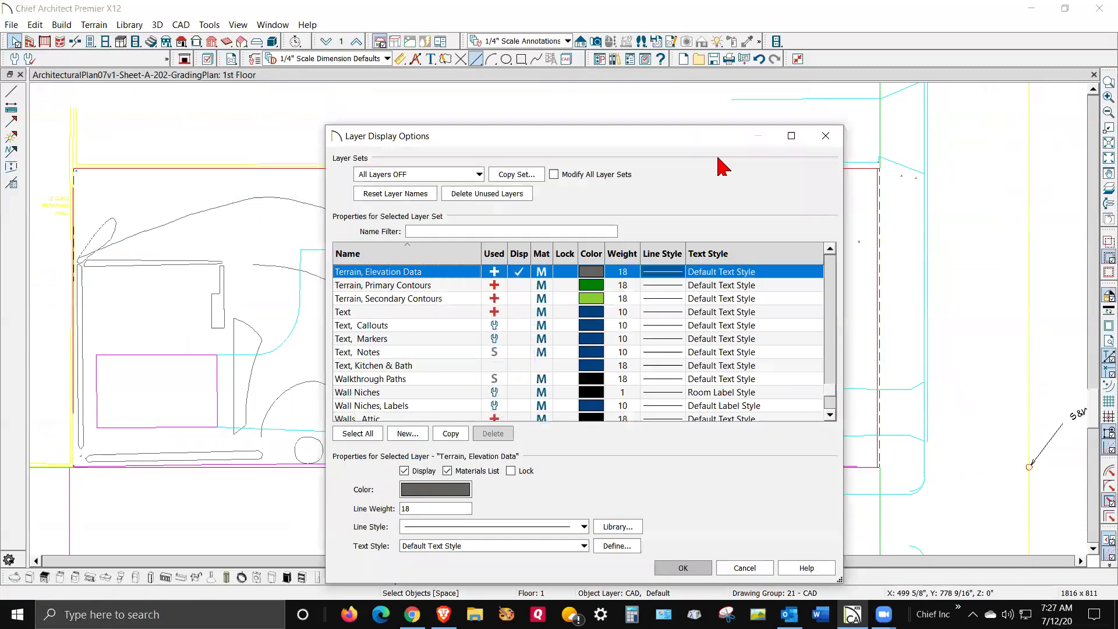
# Toggle the CAD, Default layer in Layer Display Options and apply.
pyautogui.press('c')
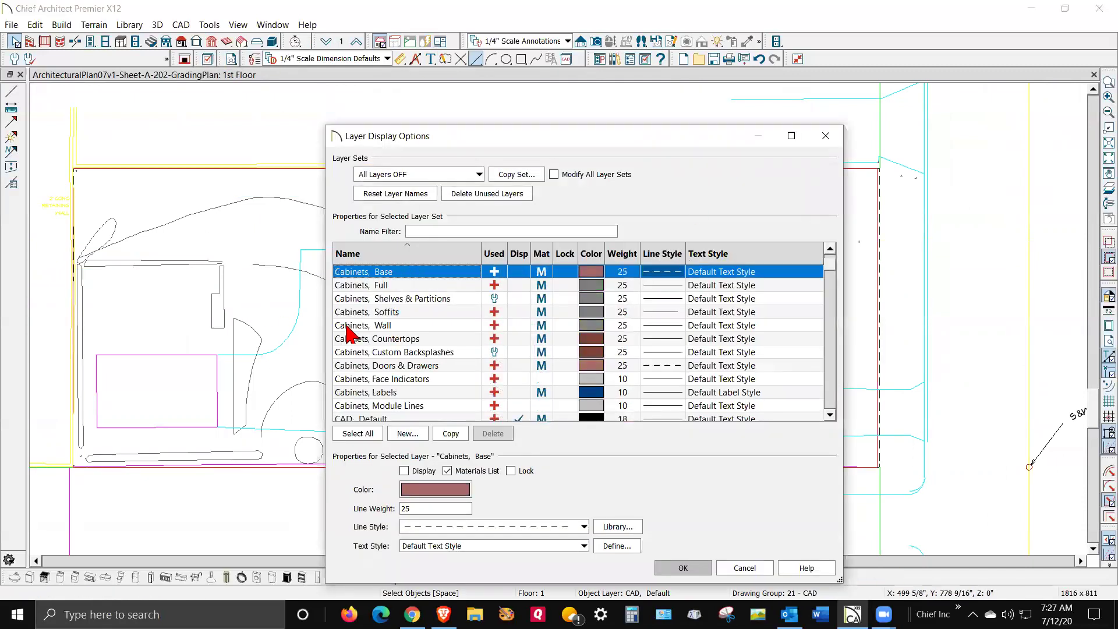
pyautogui.scroll(-2, 454, 337)
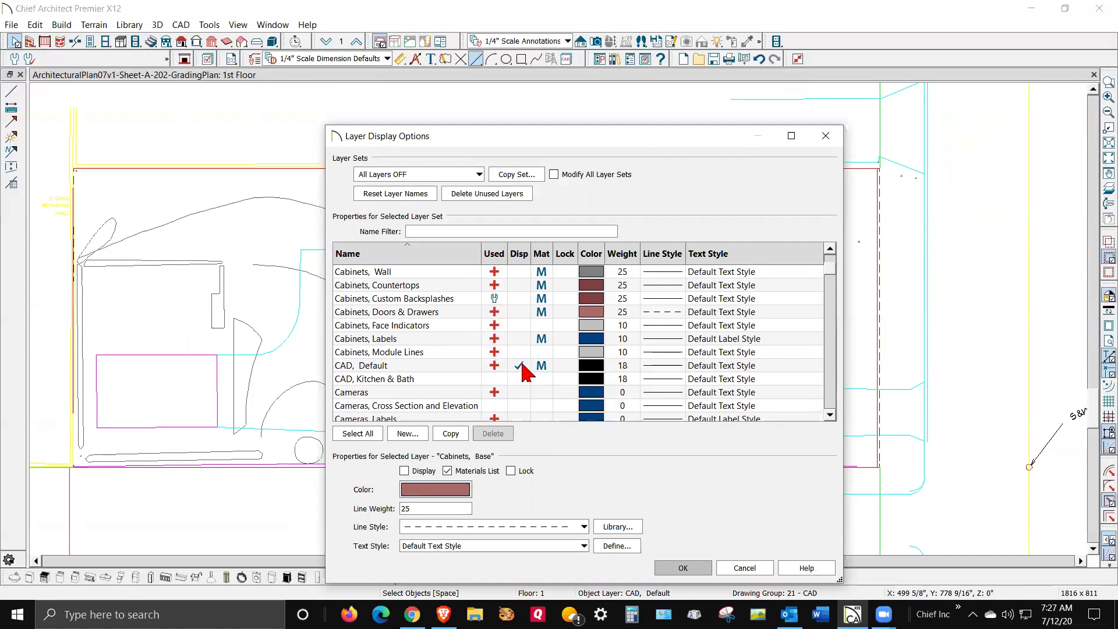
pyautogui.click(525, 367)
pyautogui.click(685, 568)
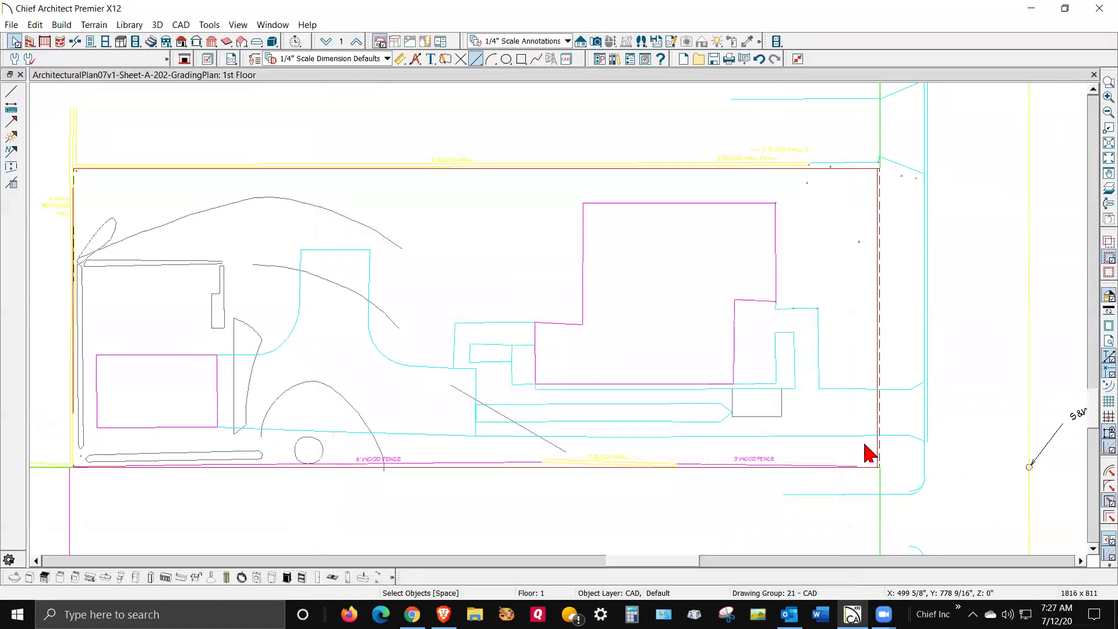
# Inspect the upper 22" elevation line and the lowered corner region's heights without changes.
pyautogui.scroll(-2, 941, 475)
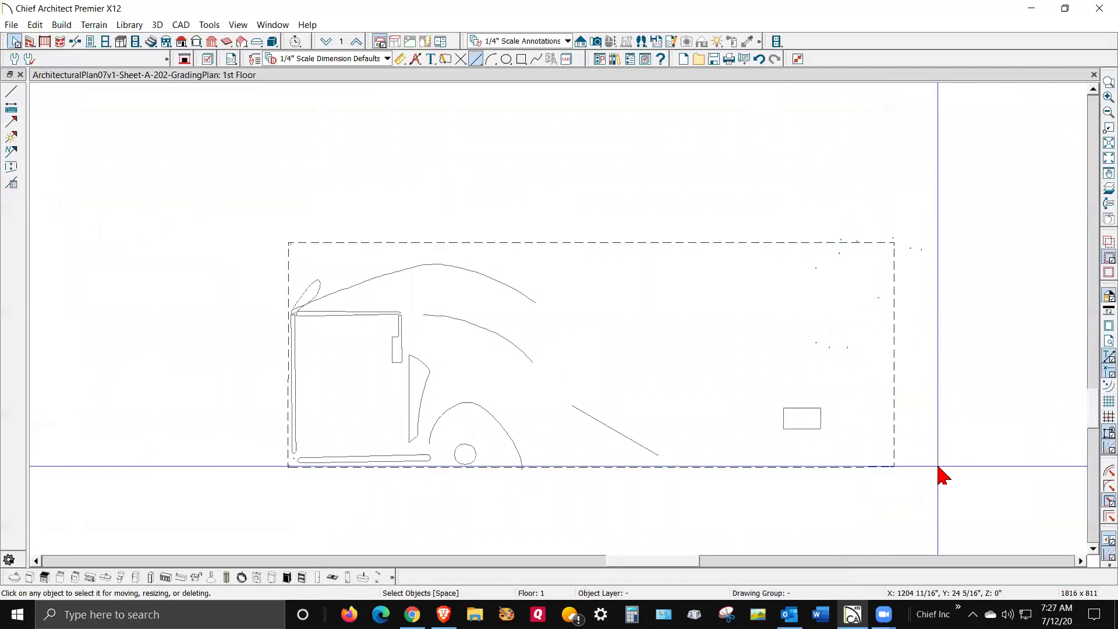
pyautogui.scroll(1, 289, 294)
pyautogui.scroll(4, 290, 294)
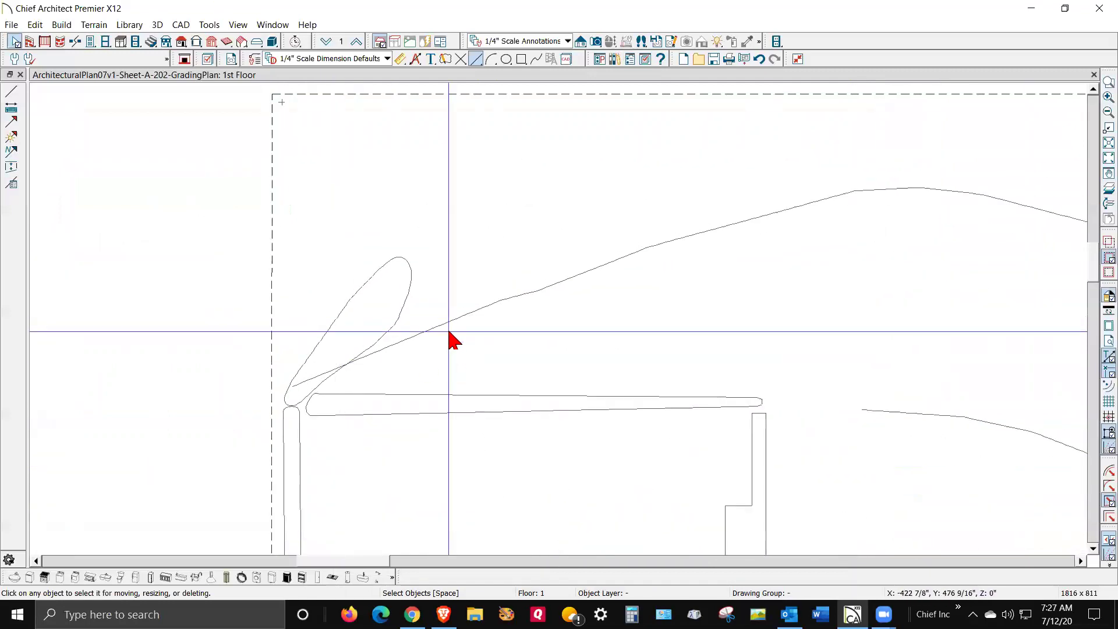
pyautogui.doubleClick(448, 322)
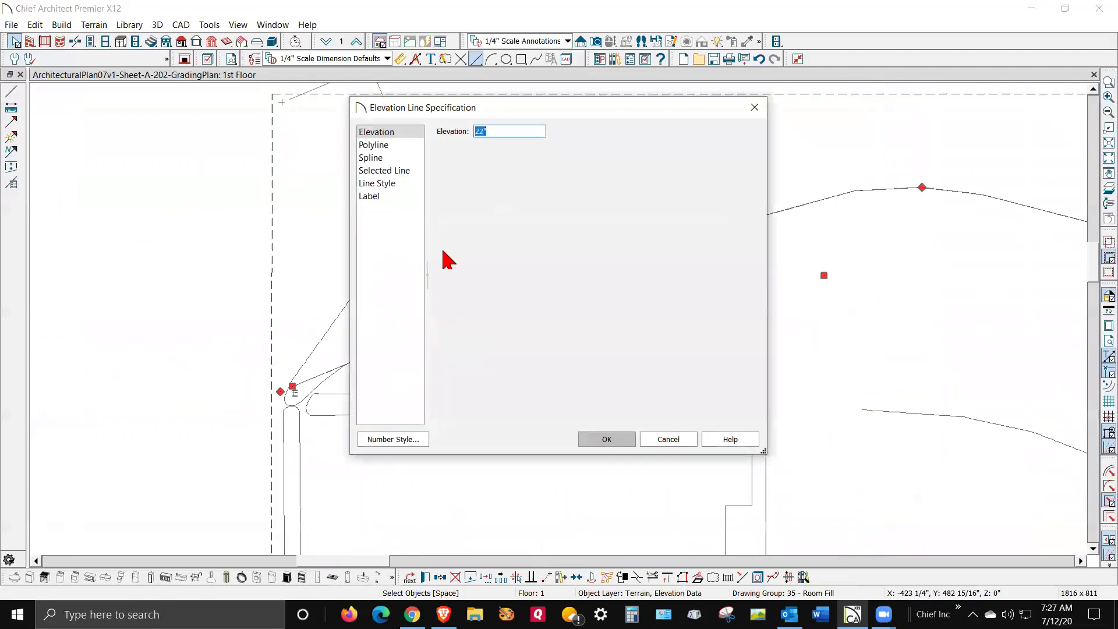
pyautogui.click(670, 440)
pyautogui.click(412, 287)
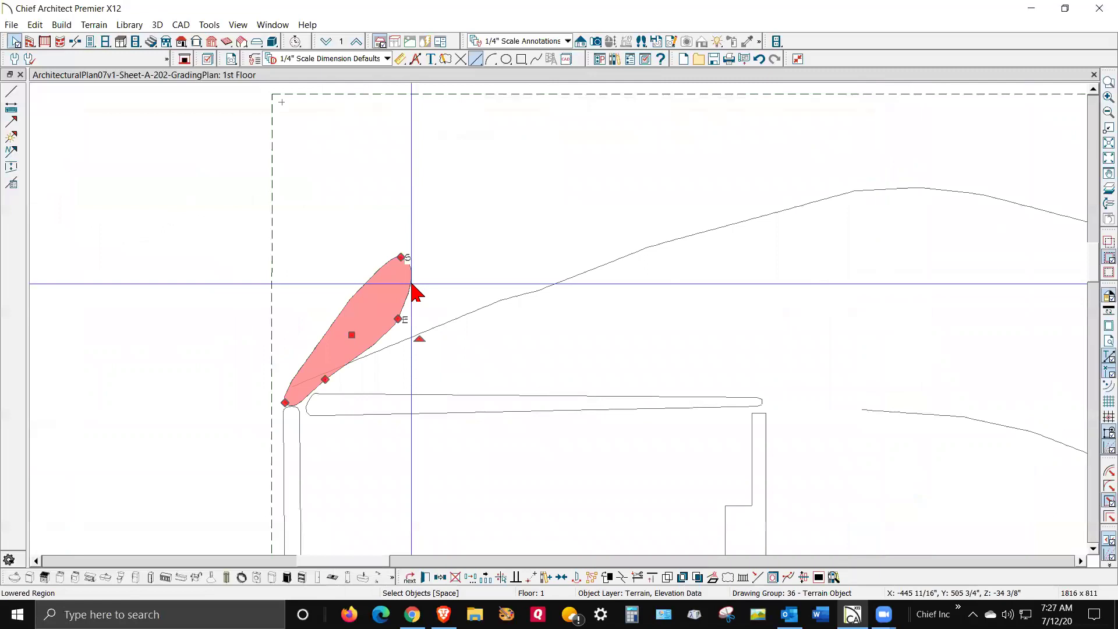
pyautogui.doubleClick(412, 287)
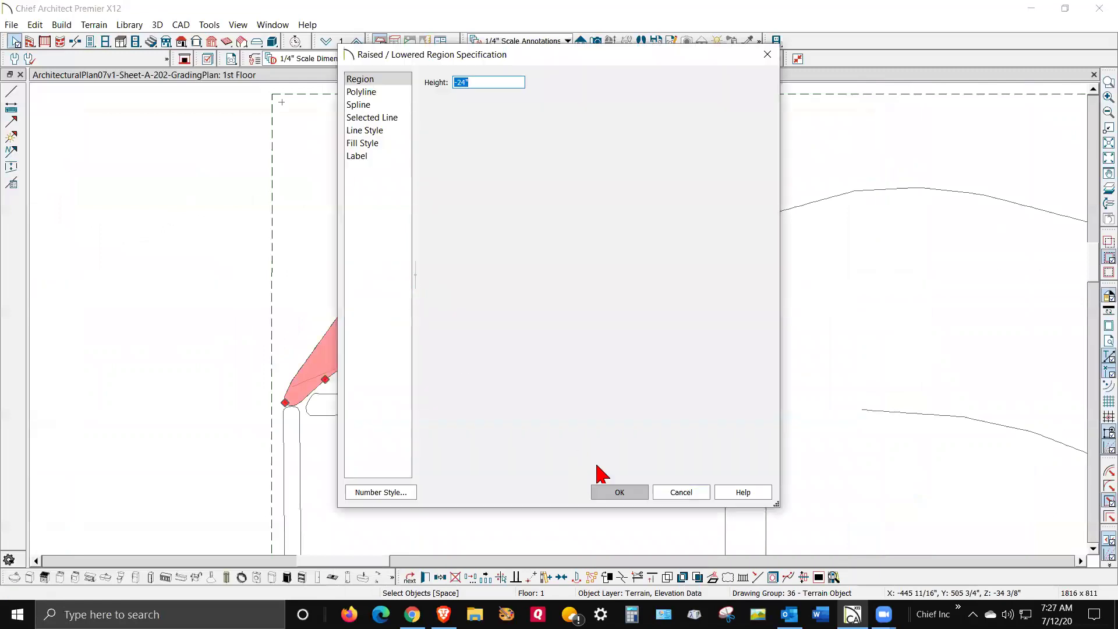
pyautogui.click(691, 499)
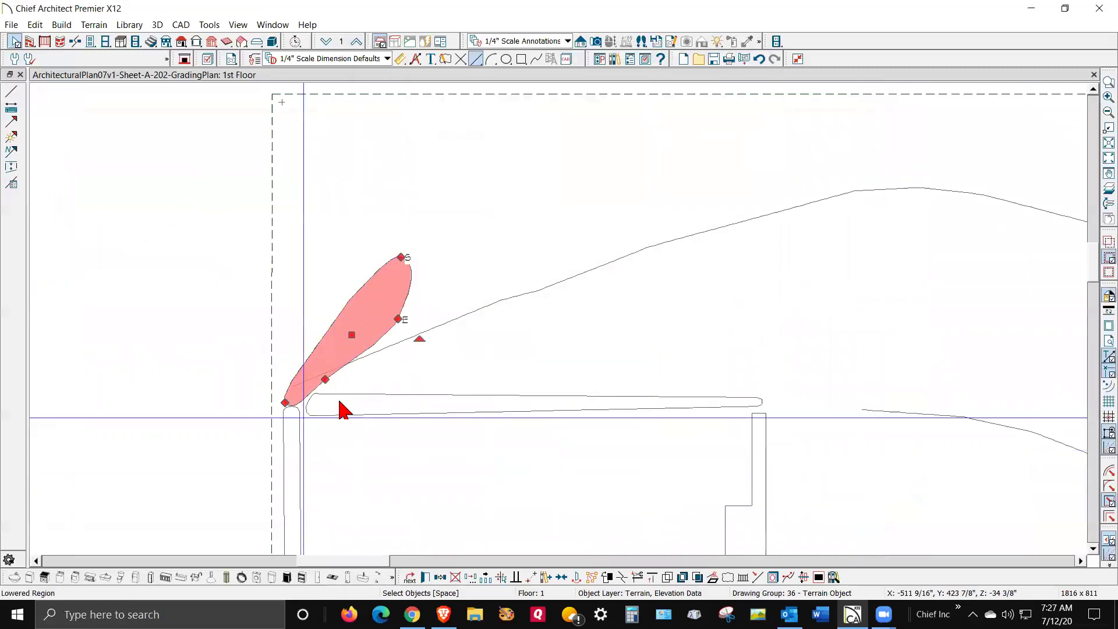
# Shorten the 22" elevation line by pulling its lower-left end away from the region tip.
pyautogui.click(459, 324)
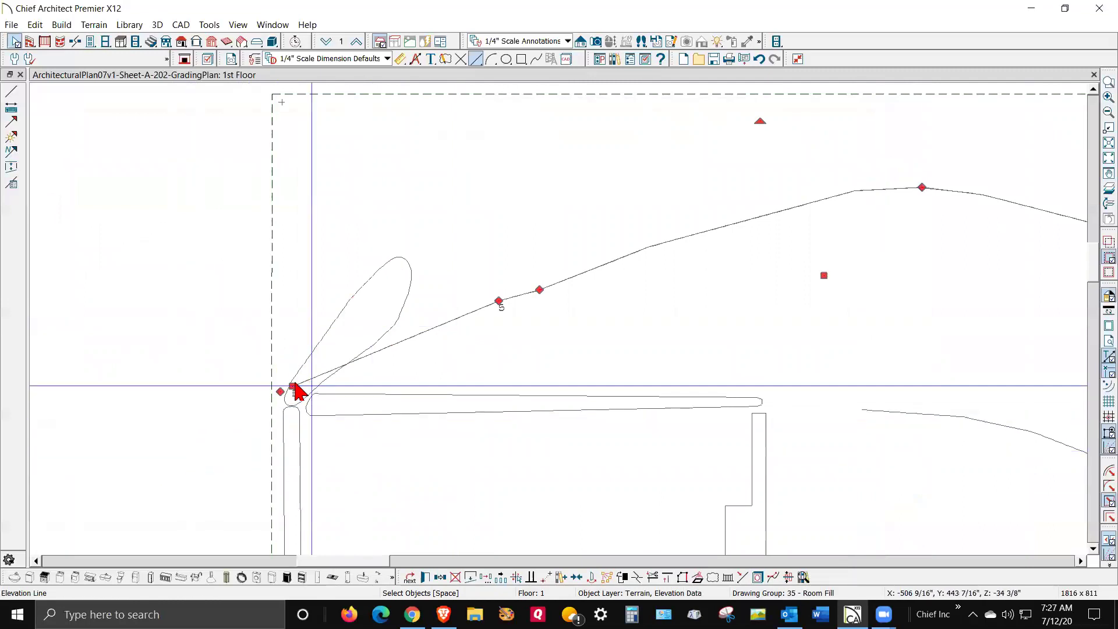
pyautogui.moveTo(293, 387); pyautogui.dragTo(462, 316)
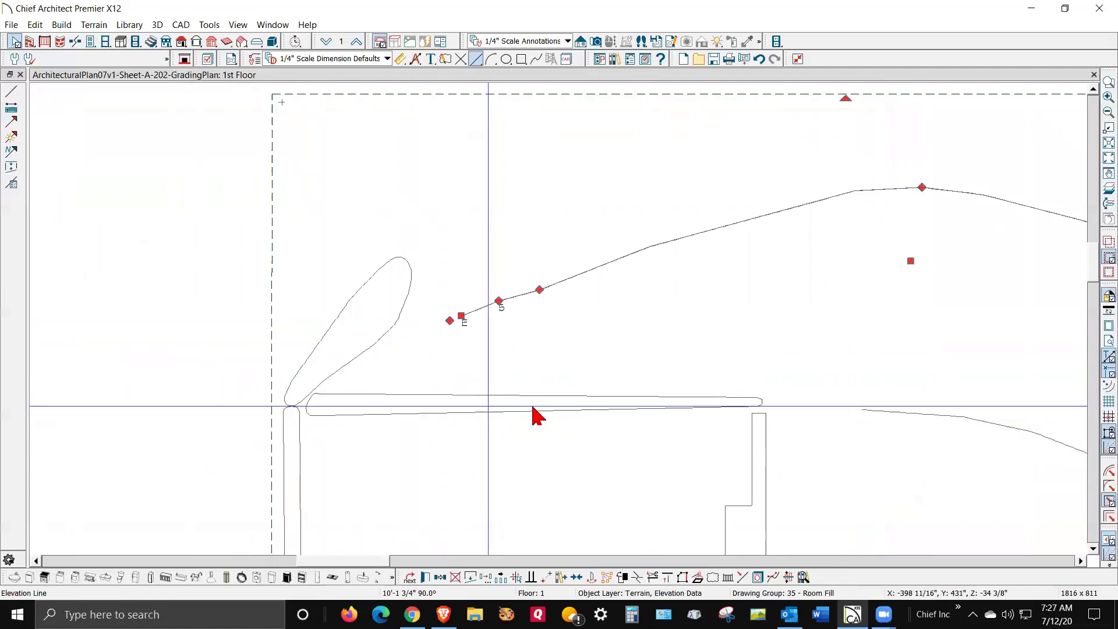
pyautogui.press('Escape')
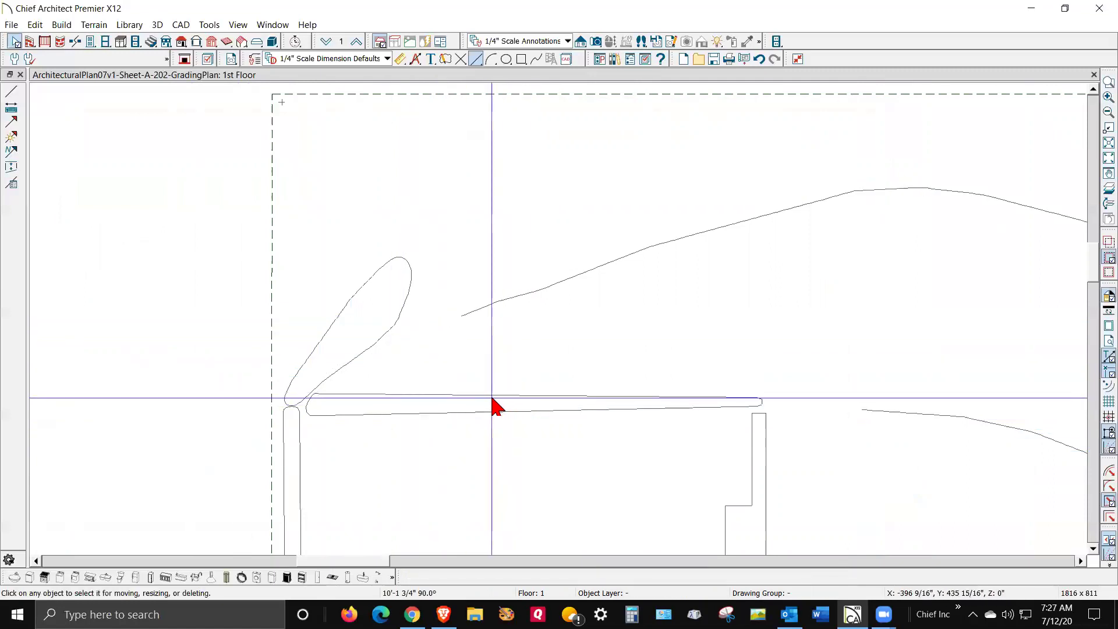
# Inspect the heights of the long raised region, teardrop region and vertical strip without changing them.
pyautogui.doubleClick(492, 406)
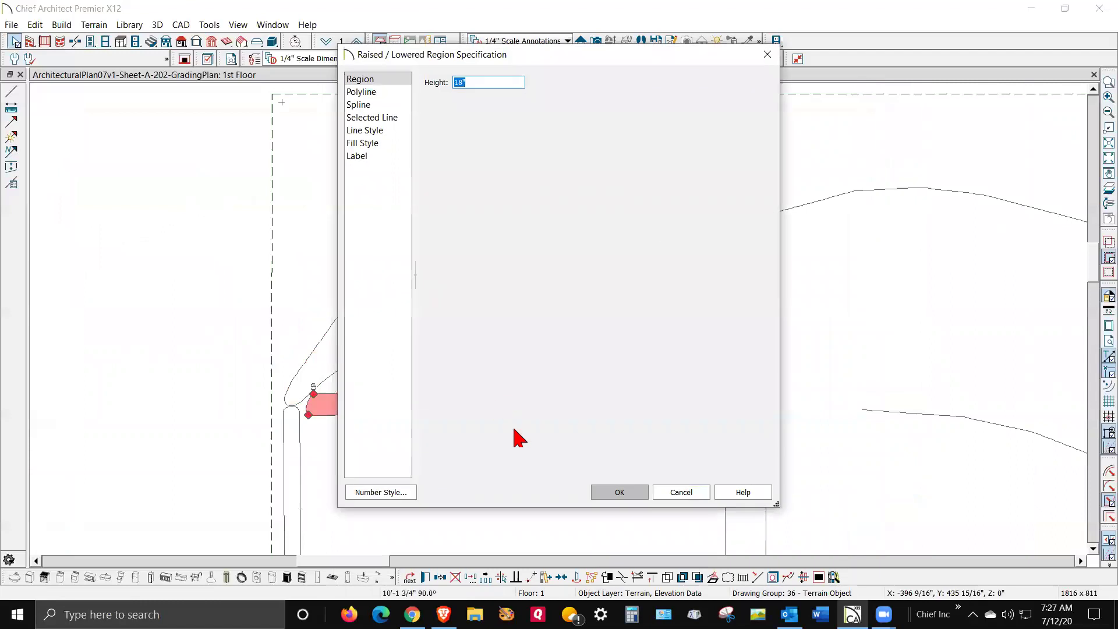
pyautogui.click(680, 492)
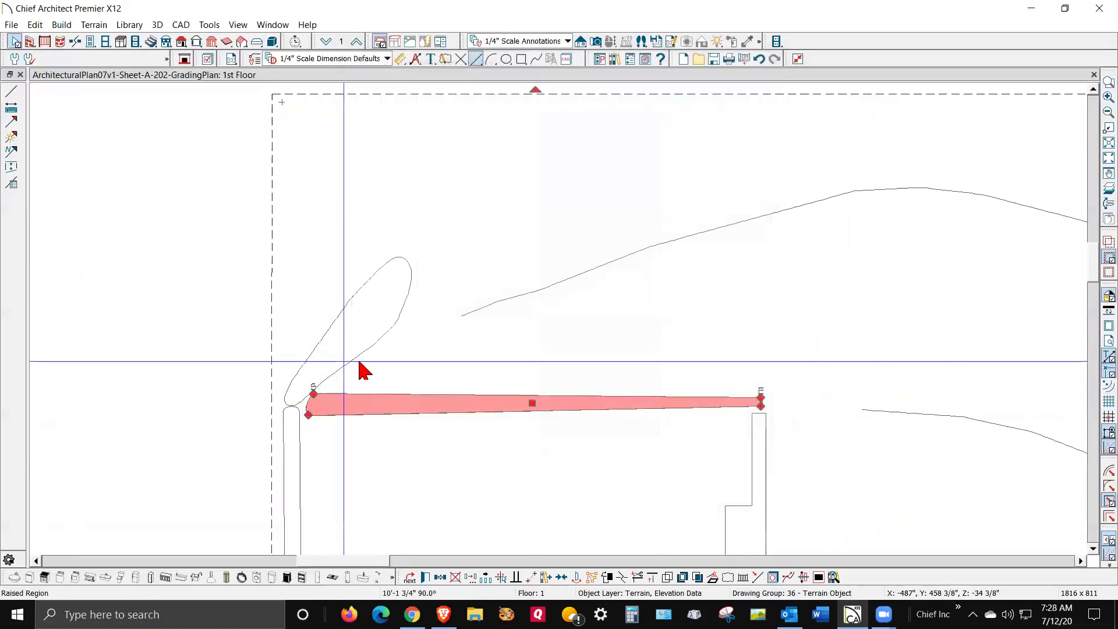
pyautogui.click(357, 360)
pyautogui.doubleClick(355, 358)
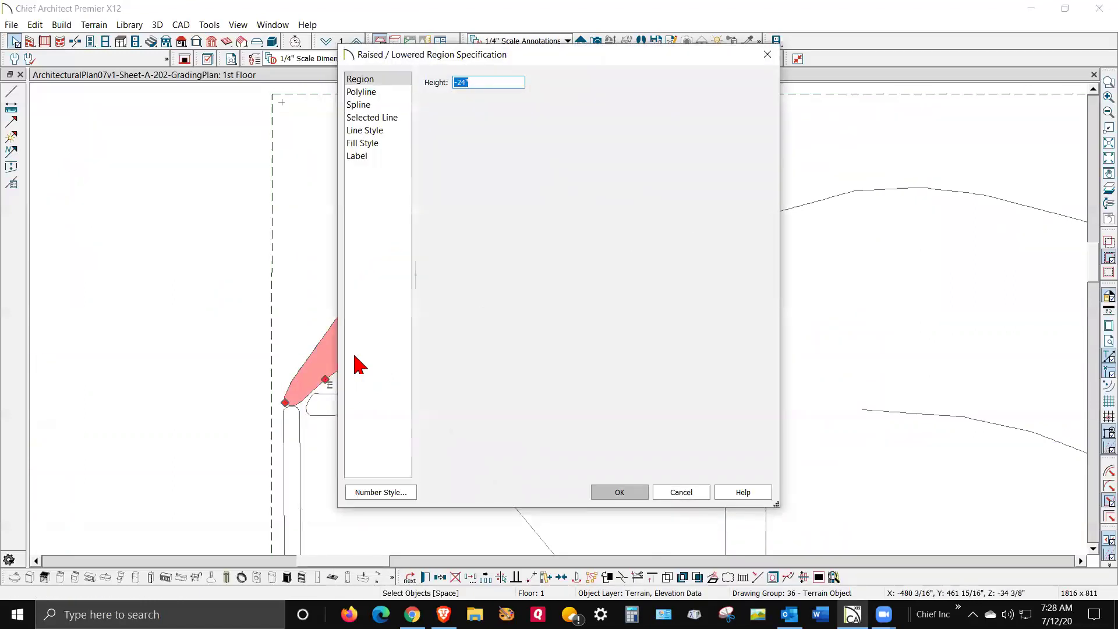
pyautogui.click(659, 492)
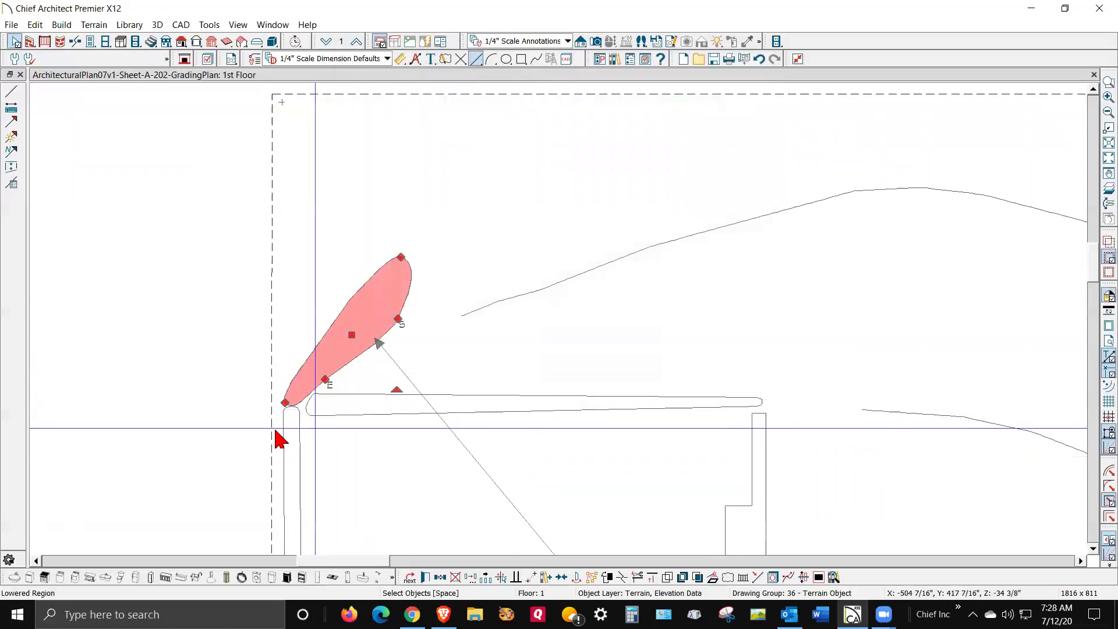
pyautogui.click(289, 445)
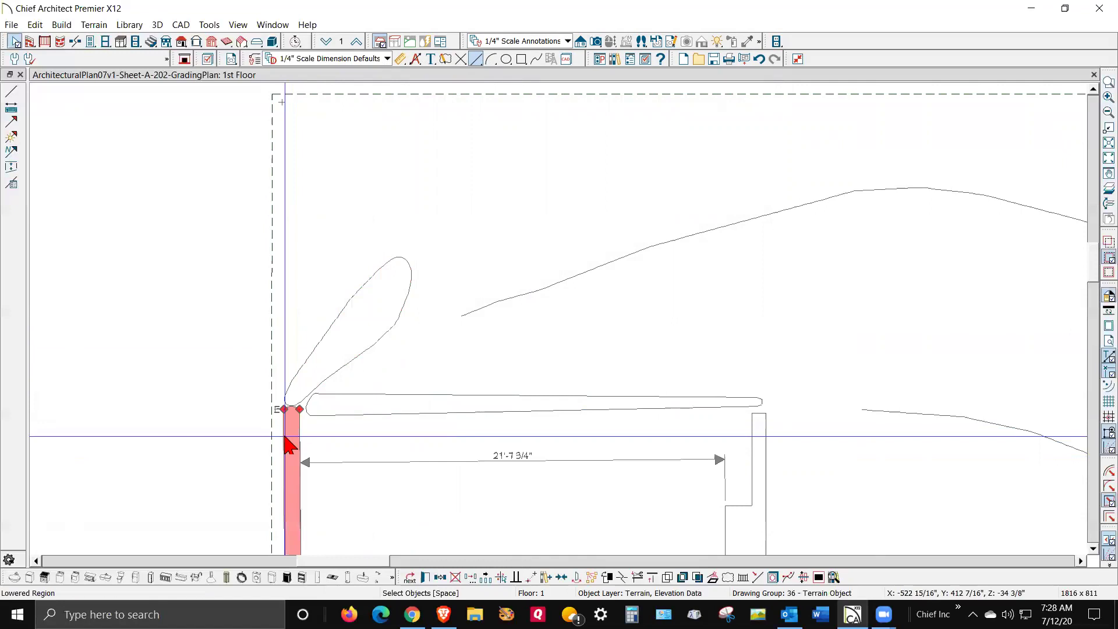
pyautogui.doubleClick(290, 446)
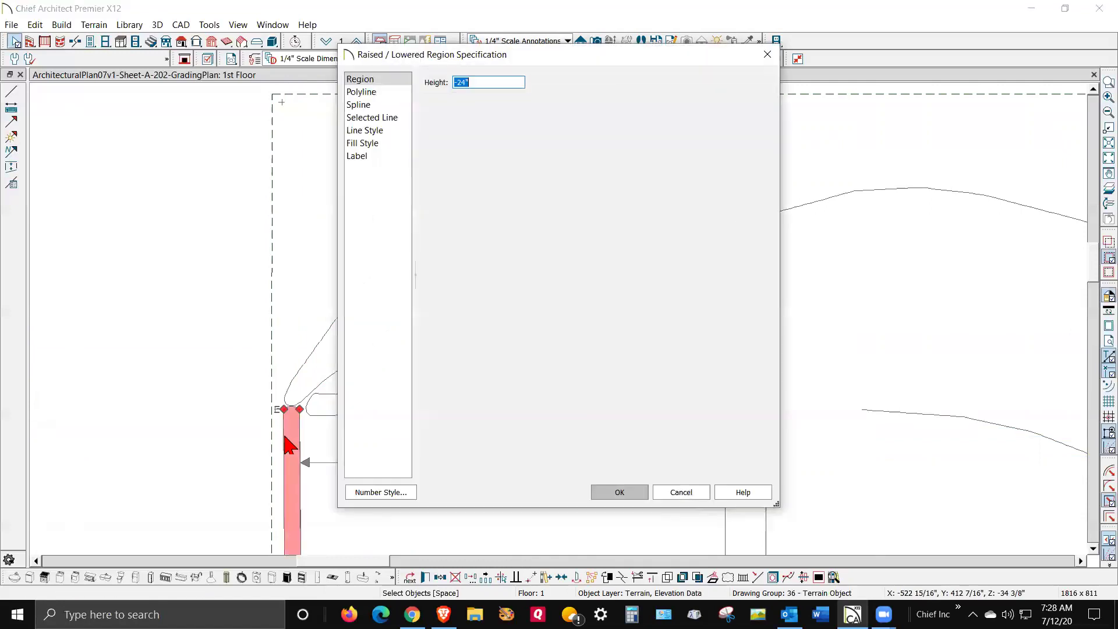
pyautogui.click(681, 492)
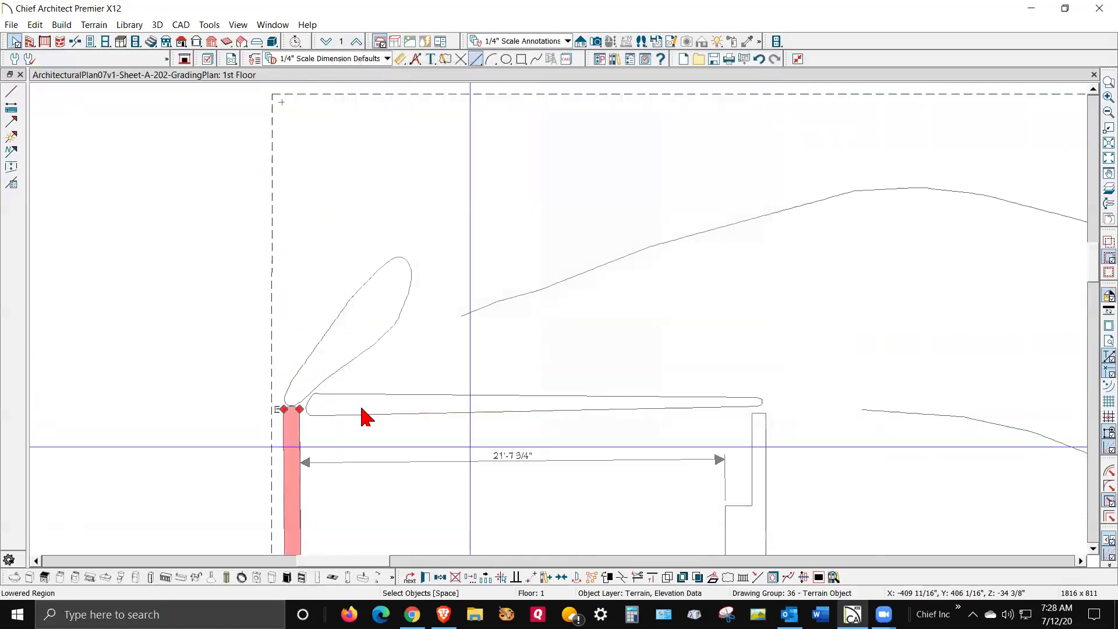
pyautogui.click(345, 372)
pyautogui.doubleClick(345, 372)
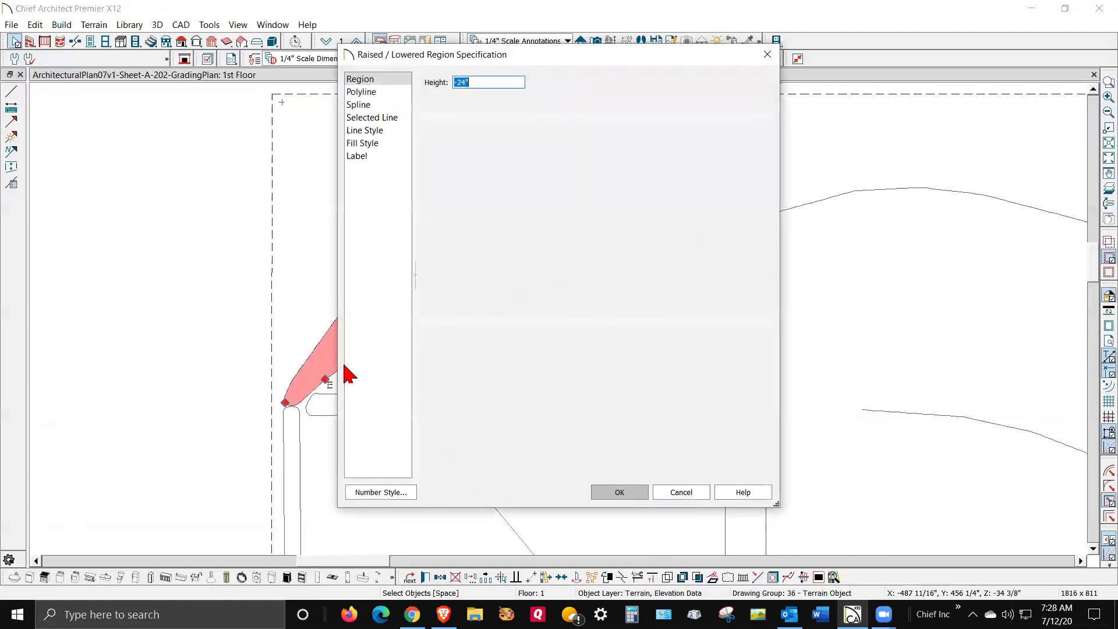
pyautogui.click(692, 492)
pyautogui.click(579, 450)
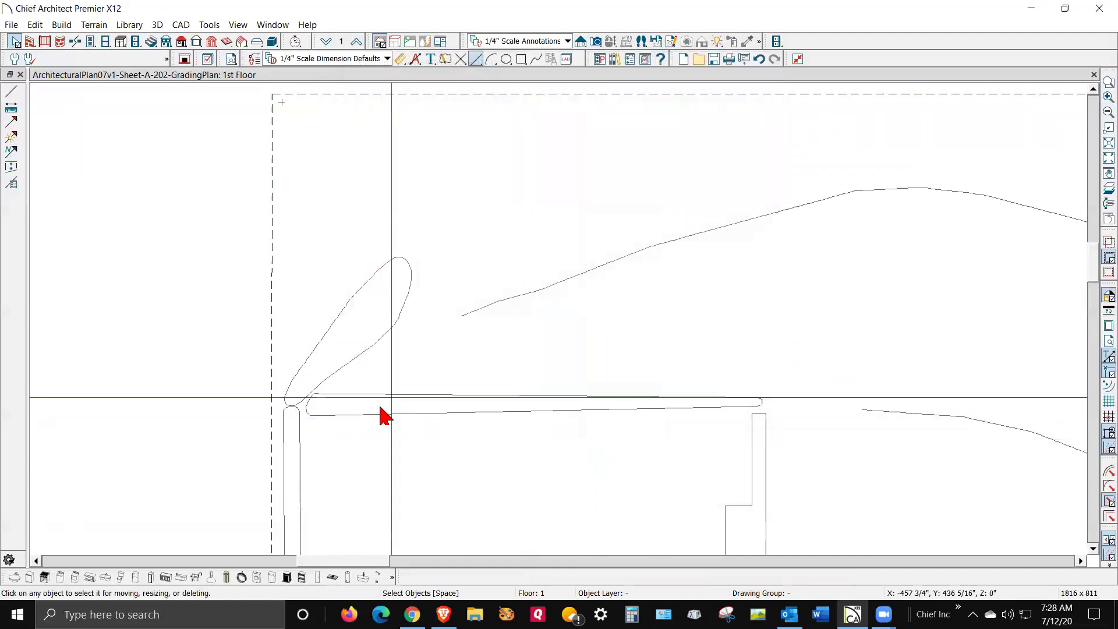
# Pull the long raised region's left end rightward, clear of the teardrop region and vertical strip.
pyautogui.click(318, 403)
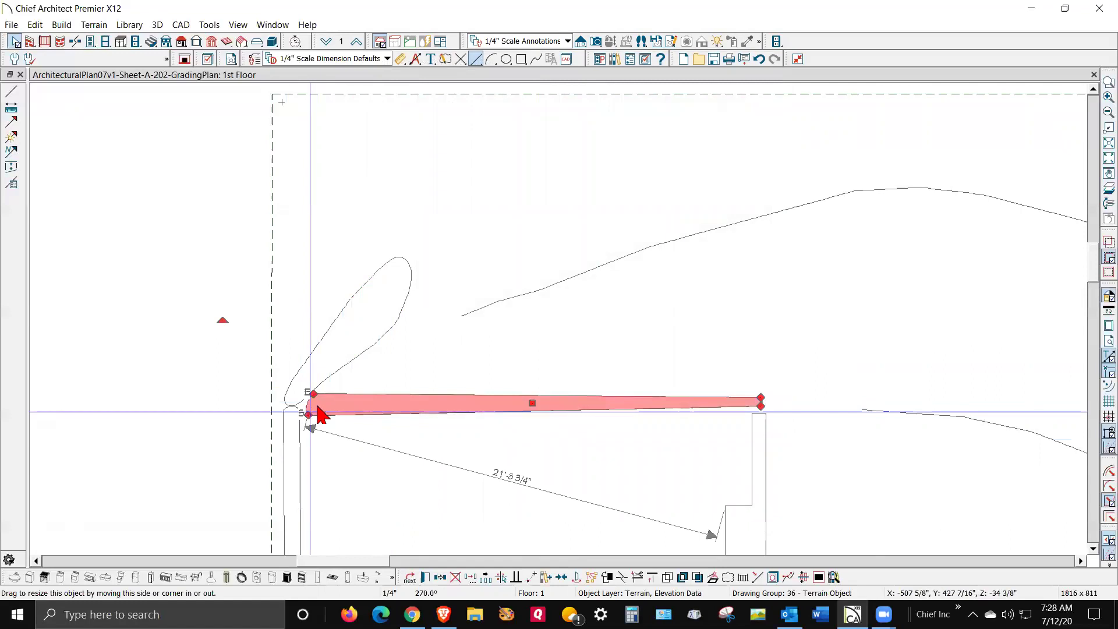
pyautogui.moveTo(398, 417); pyautogui.dragTo(401, 416)
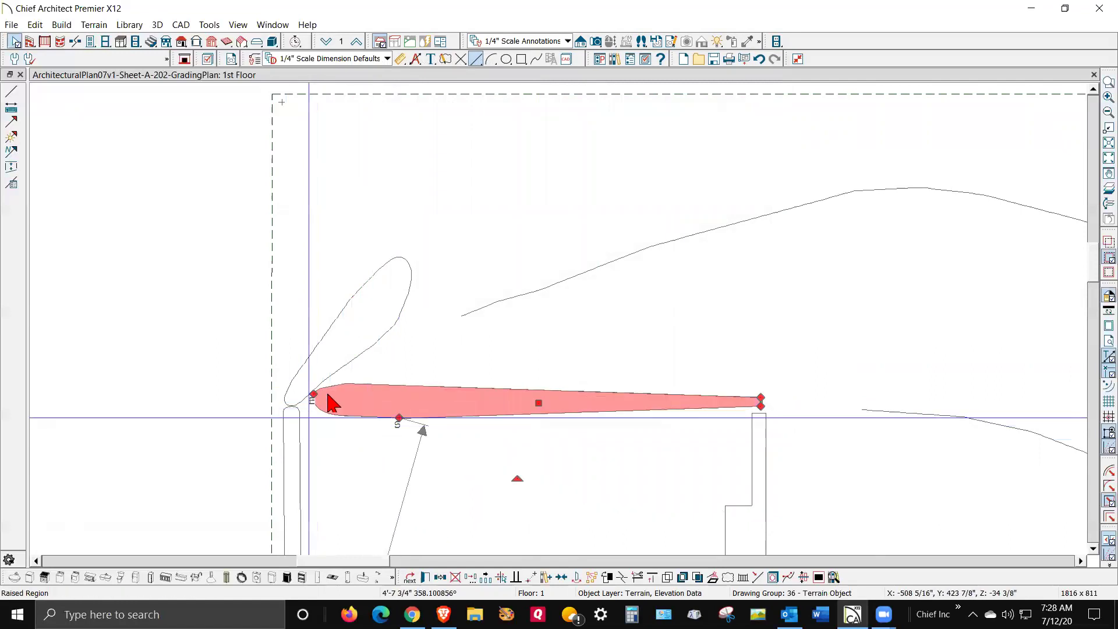
pyautogui.moveTo(318, 394); pyautogui.dragTo(435, 386)
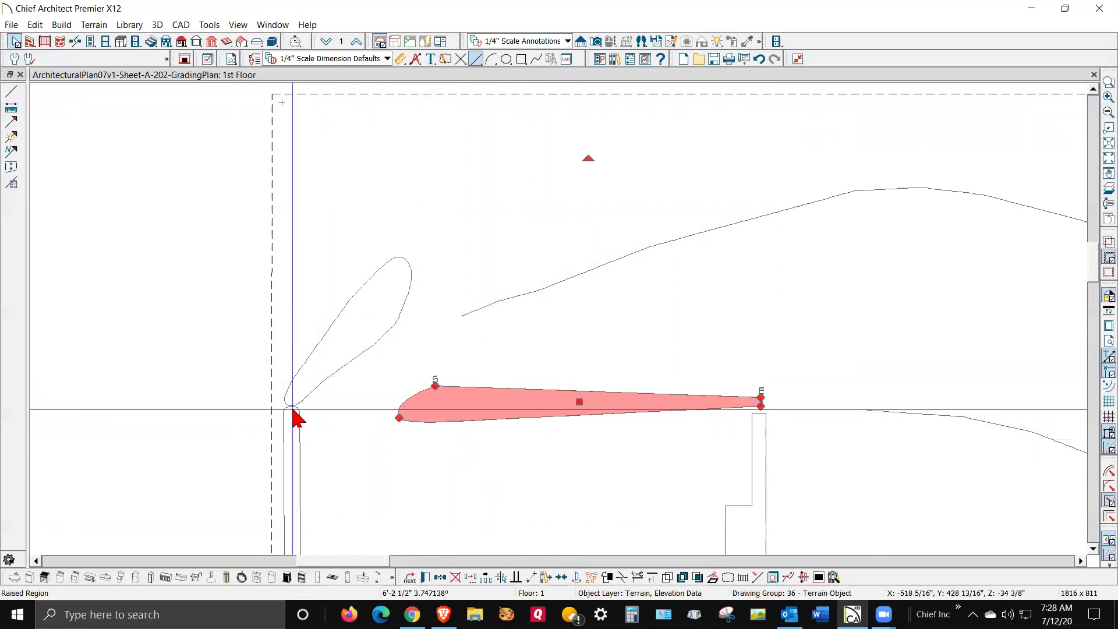
pyautogui.doubleClick(335, 379)
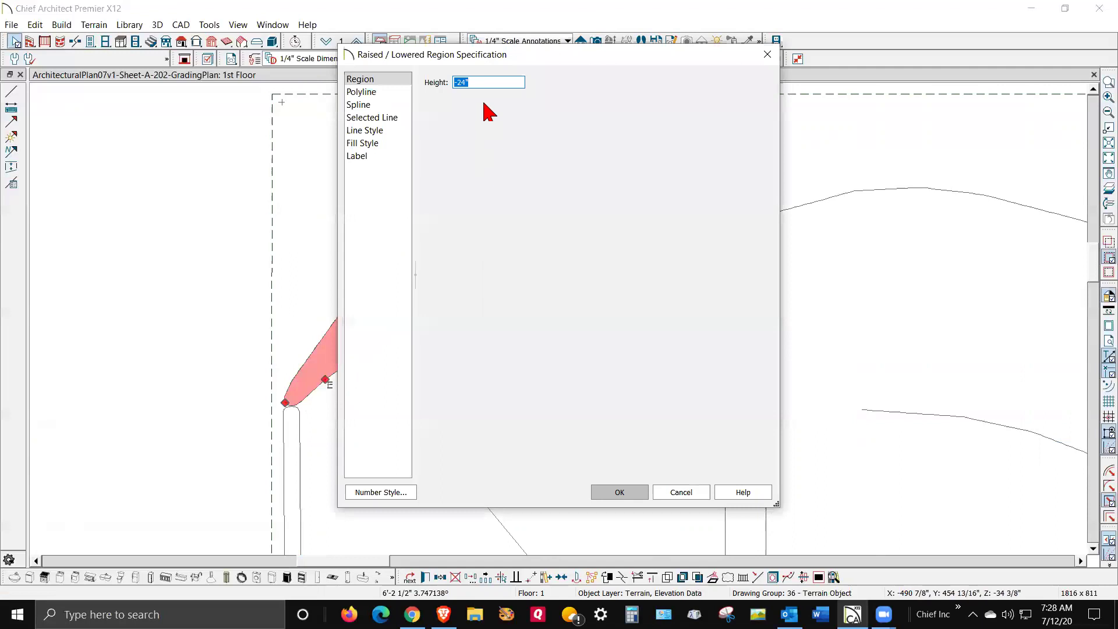
pyautogui.press('Escape')
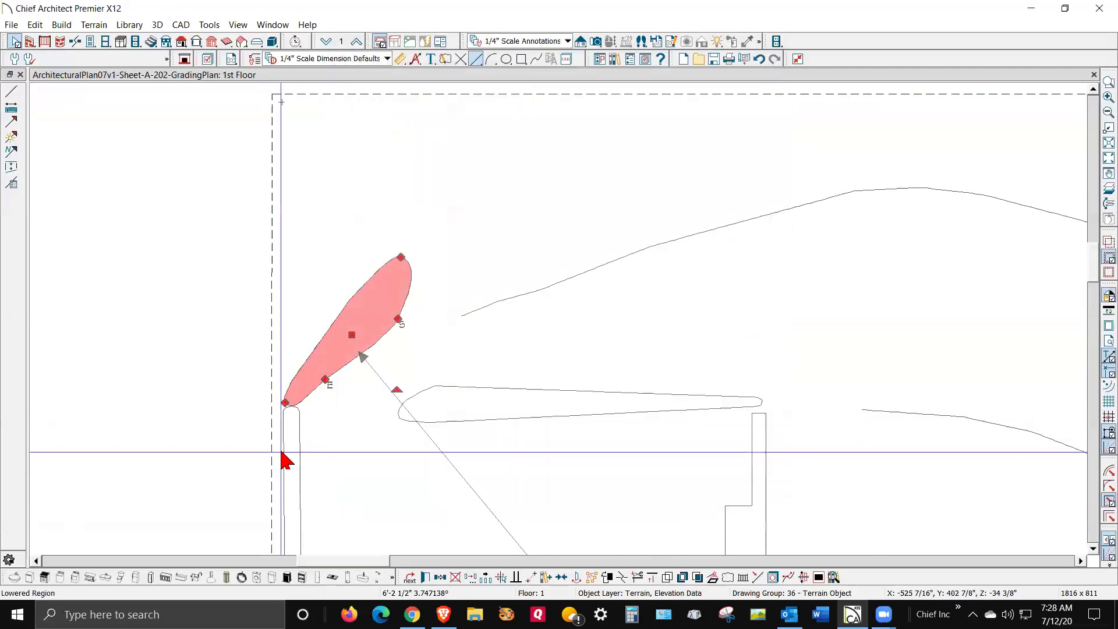
pyautogui.click(300, 460)
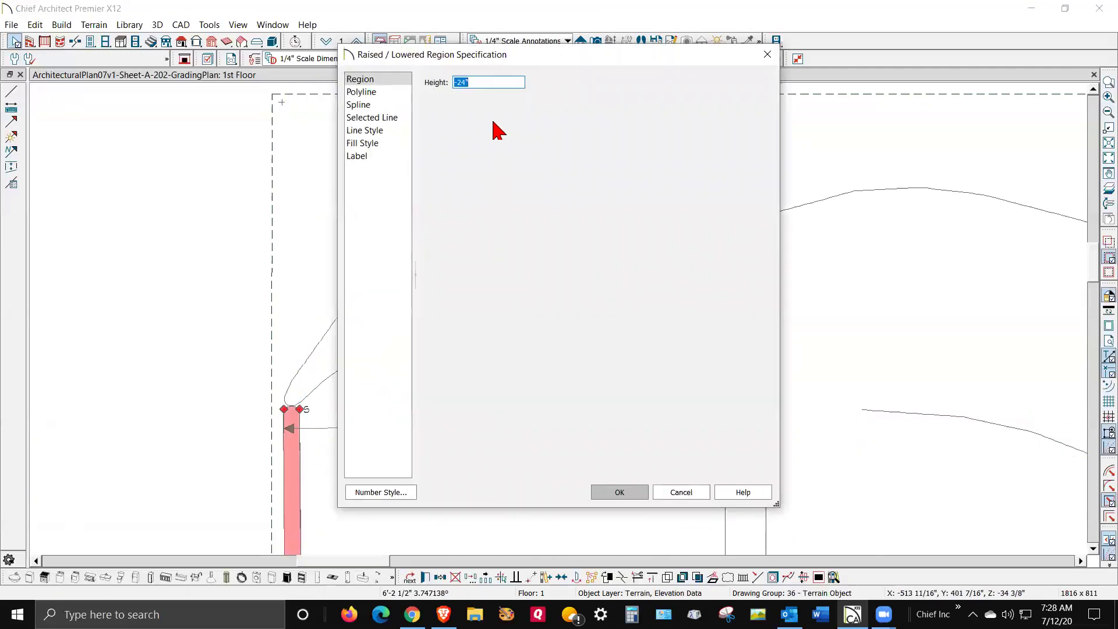
pyautogui.click(691, 492)
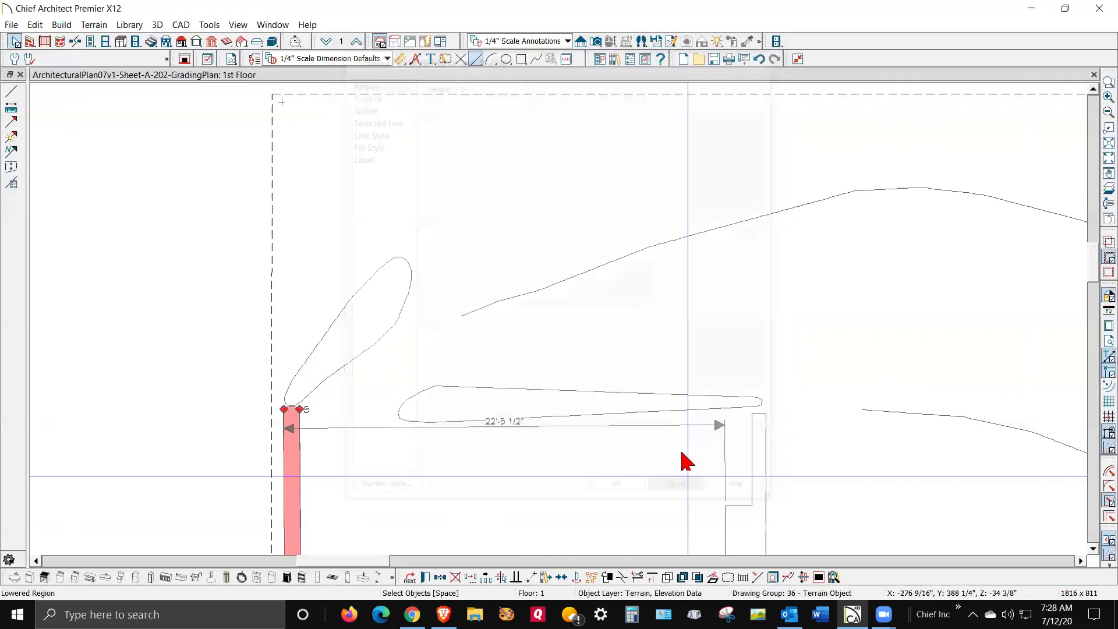
pyautogui.click(780, 457)
pyautogui.scroll(3, 781, 458)
# Verify the 22' right region and 18" long region, then pull the long region's right end leftward.
pyautogui.click(760, 387)
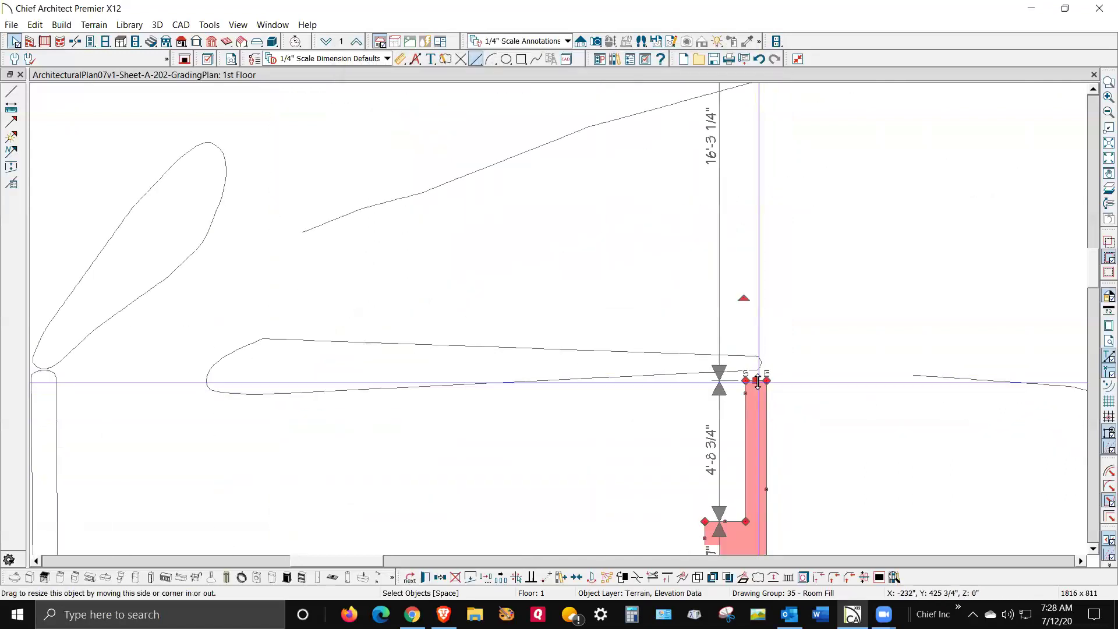
pyautogui.doubleClick(762, 389)
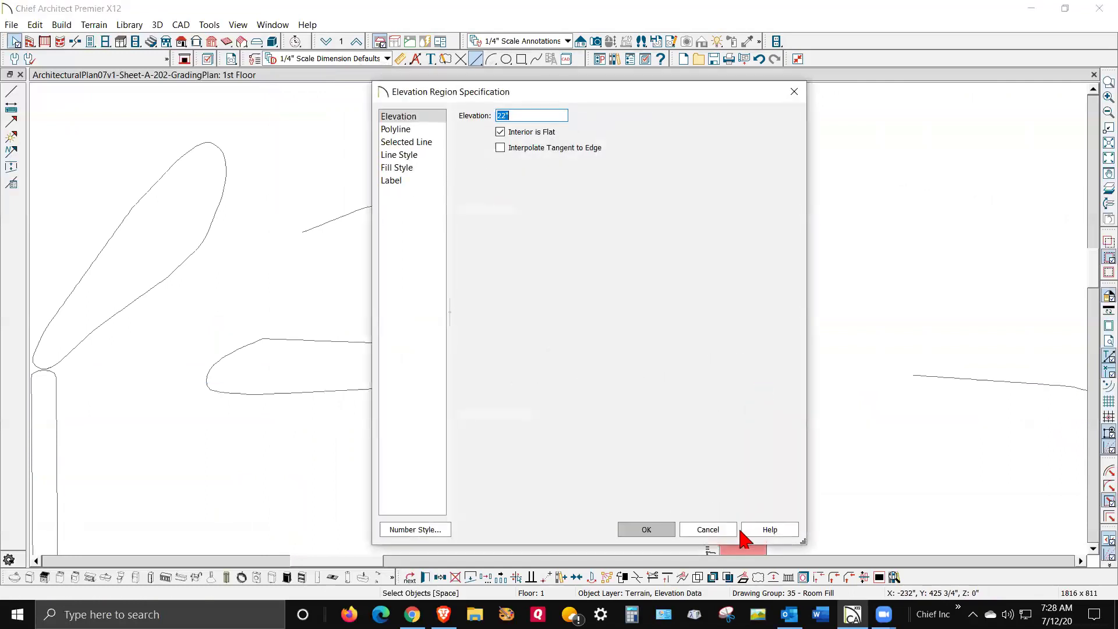
pyautogui.click(709, 530)
pyautogui.click(761, 362)
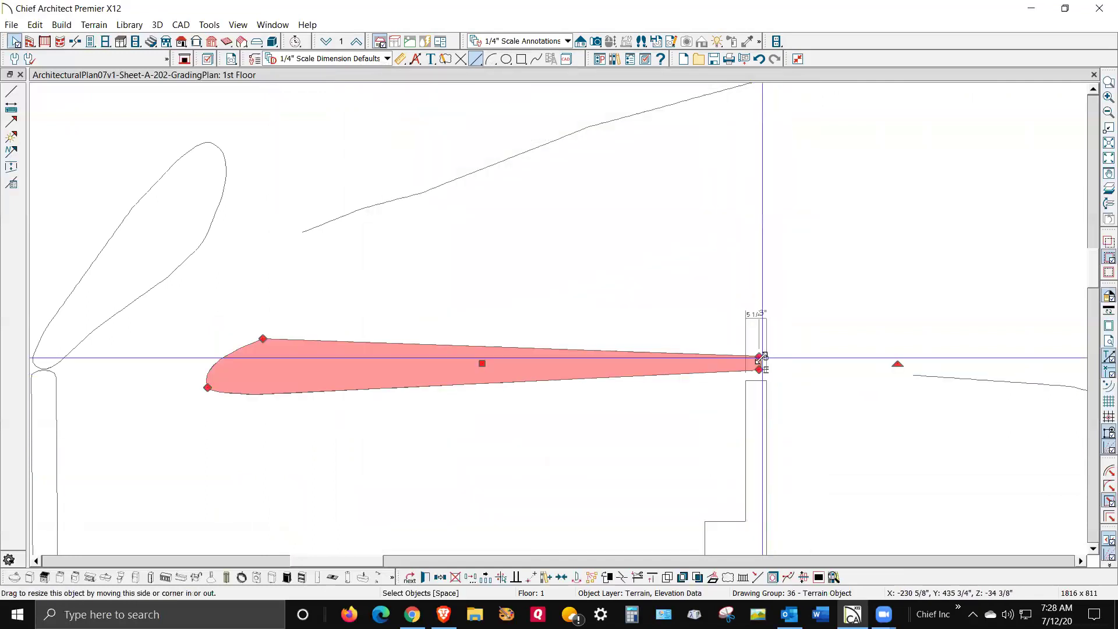
pyautogui.doubleClick(762, 359)
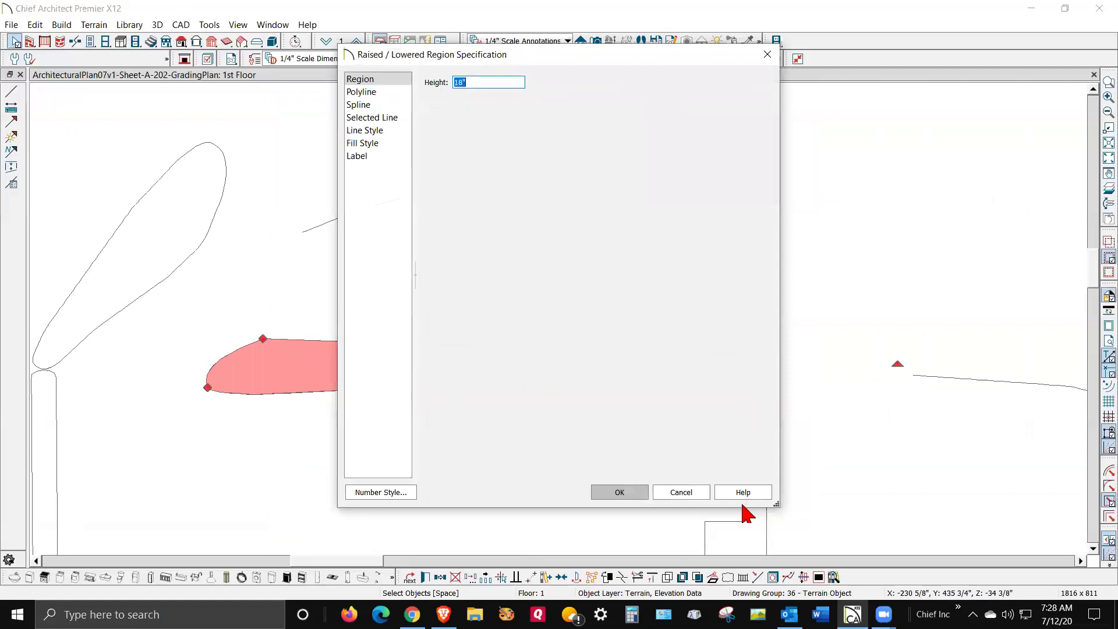
pyautogui.click(701, 493)
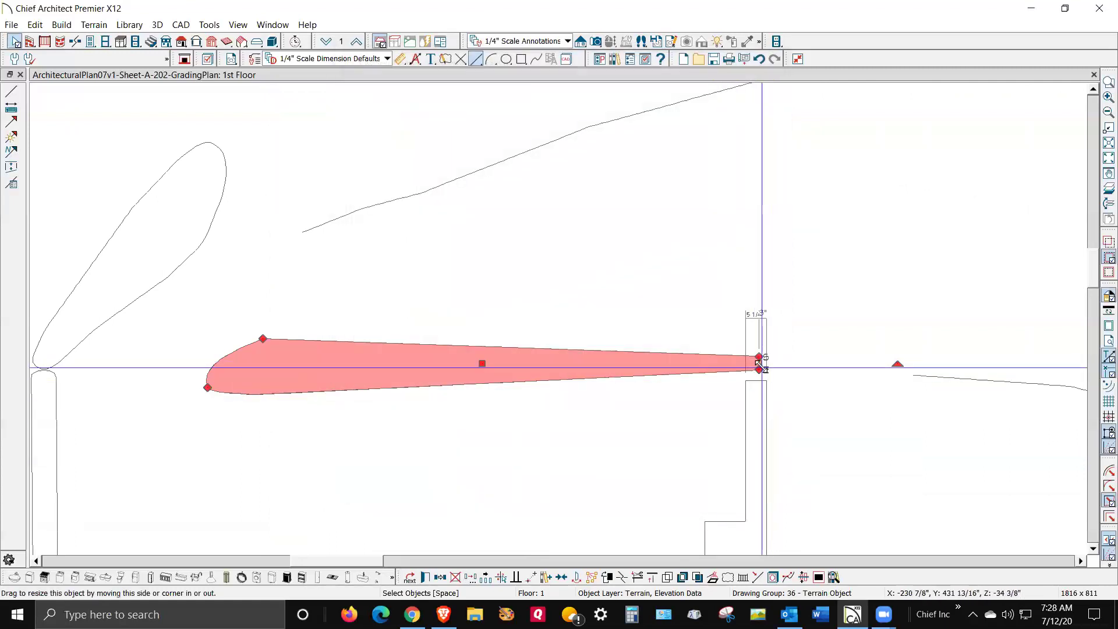
pyautogui.moveTo(715, 365); pyautogui.dragTo(678, 375)
pyautogui.moveTo(754, 360); pyautogui.dragTo(678, 343)
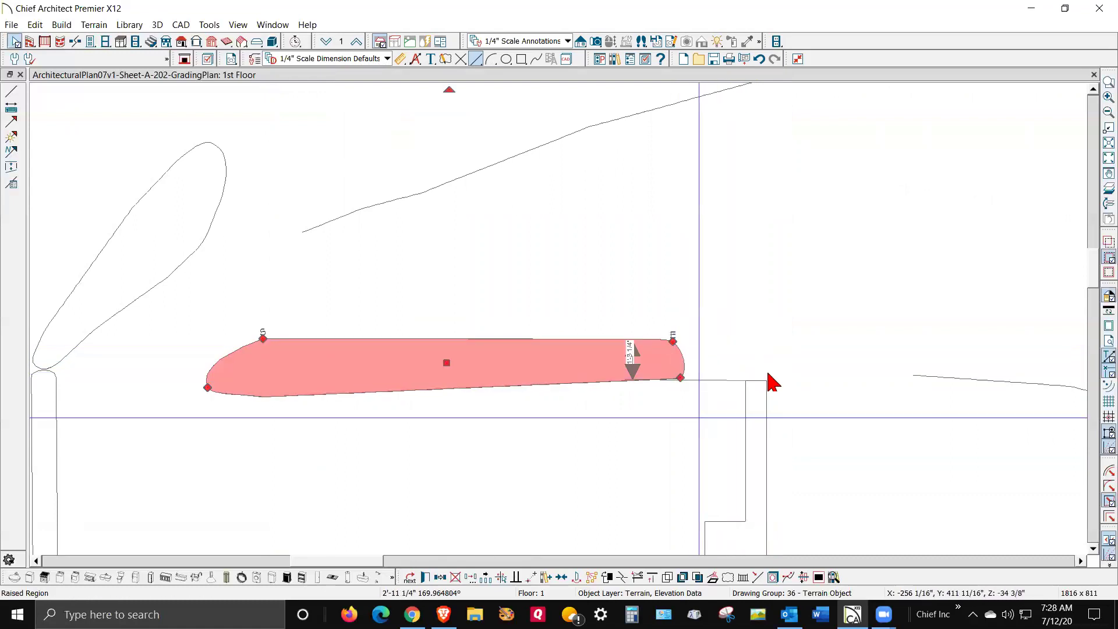
pyautogui.click(781, 380)
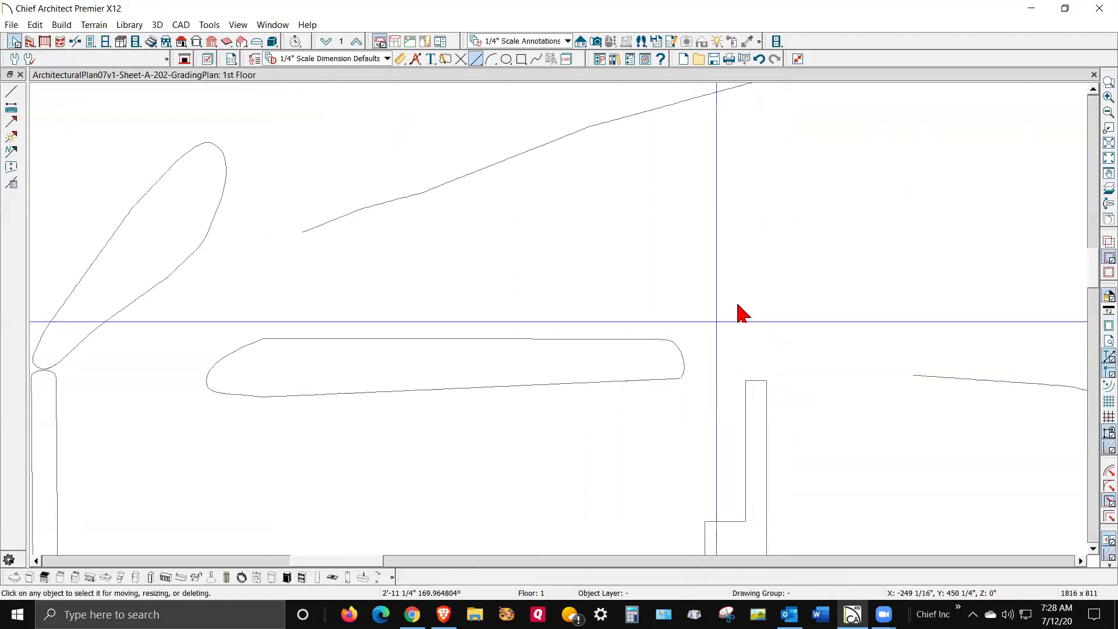
pyautogui.scroll(-2, 722, 291)
pyautogui.scroll(-2, 712, 280)
pyautogui.scroll(3, 602, 512)
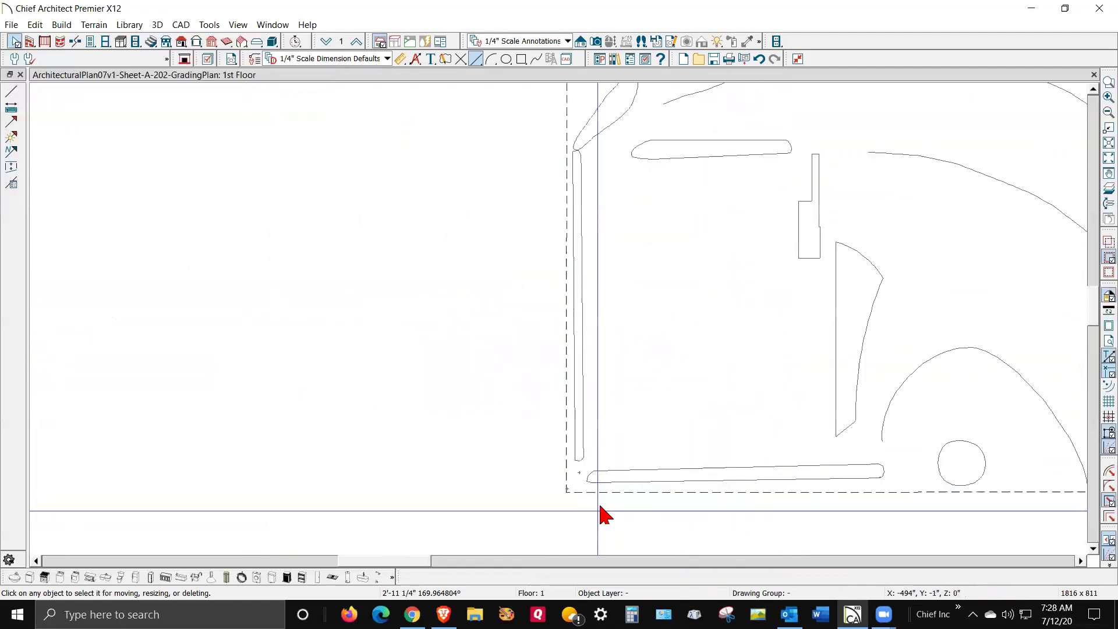
pyautogui.scroll(3, 591, 482)
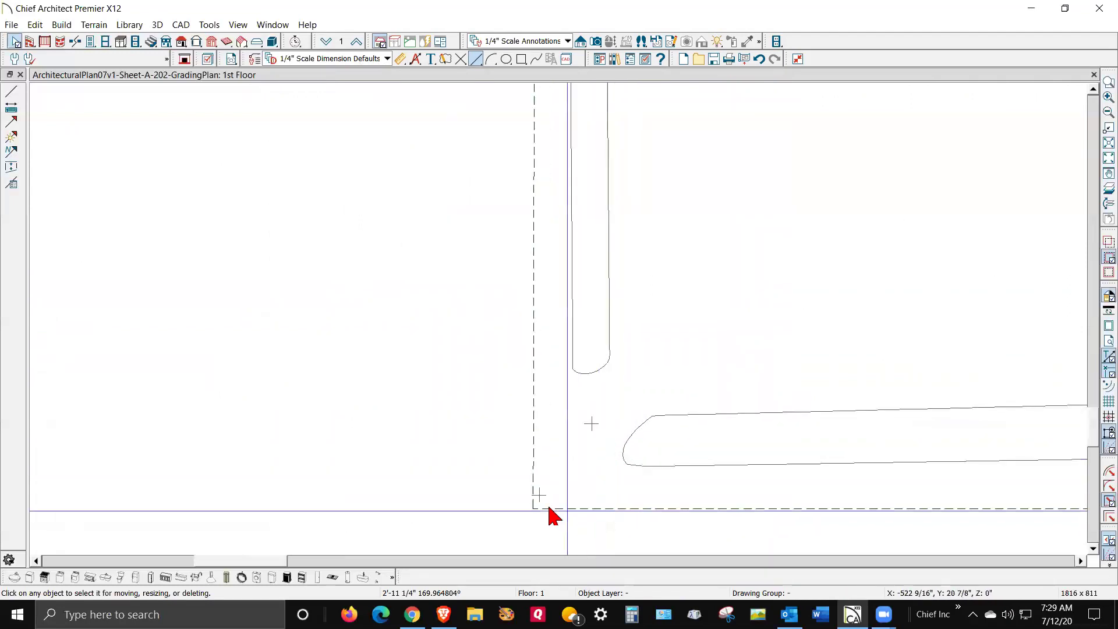
pyautogui.doubleClick(594, 423)
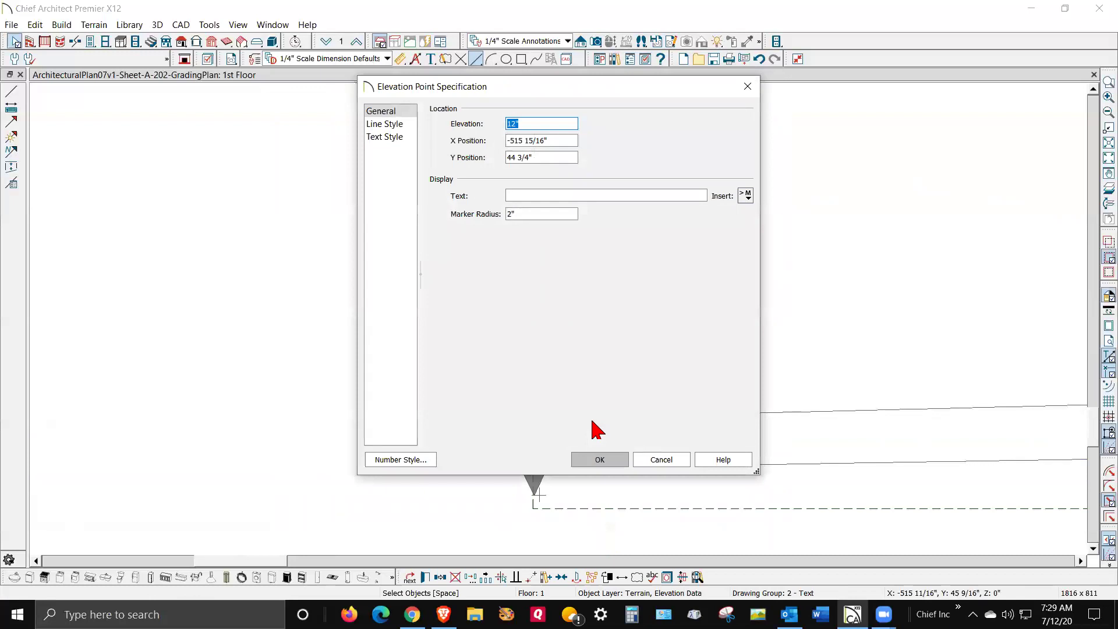
pyautogui.click(661, 460)
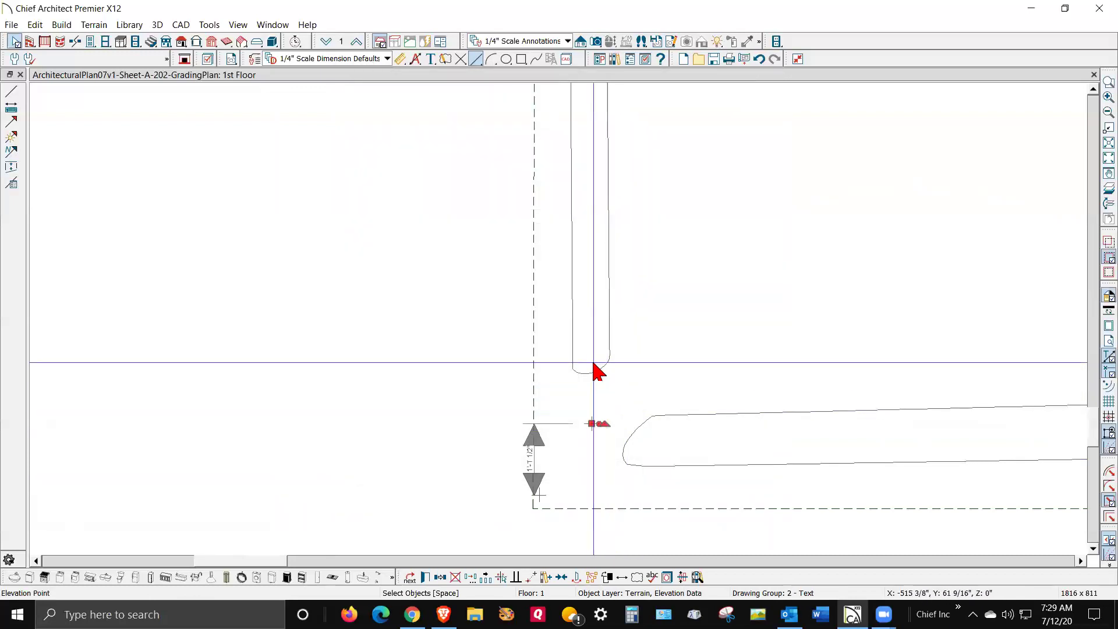
pyautogui.doubleClick(595, 370)
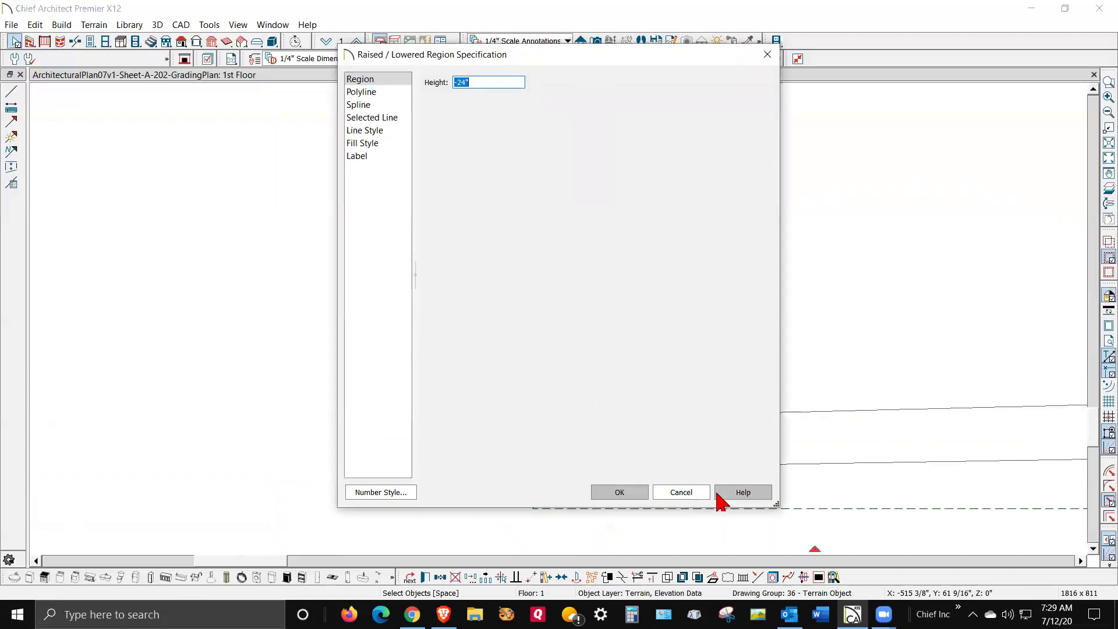
pyautogui.click(692, 493)
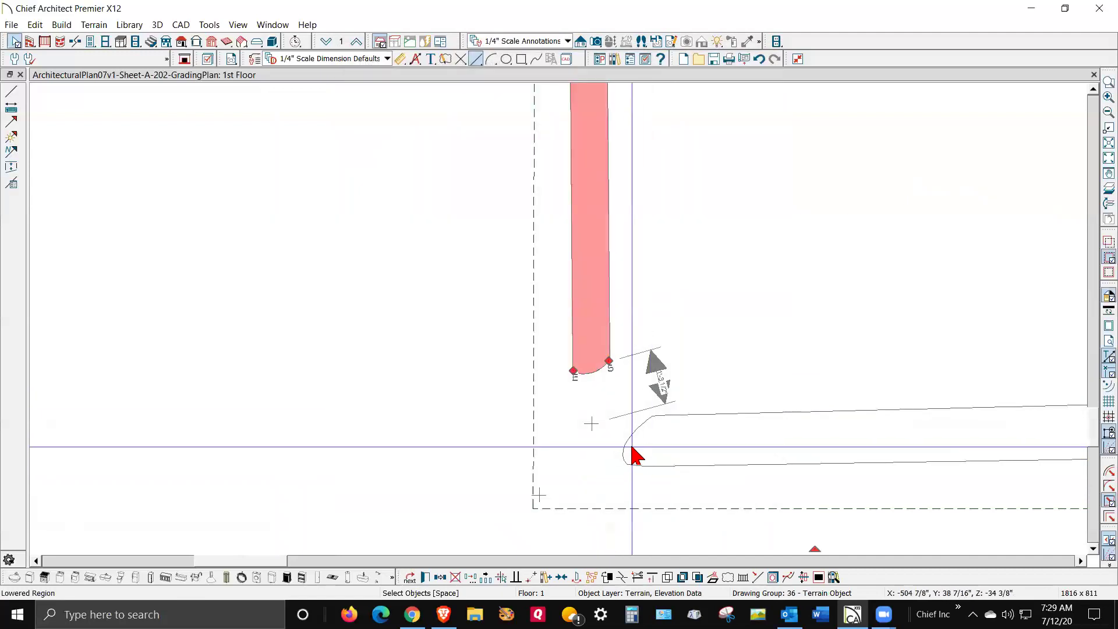
pyautogui.doubleClick(629, 443)
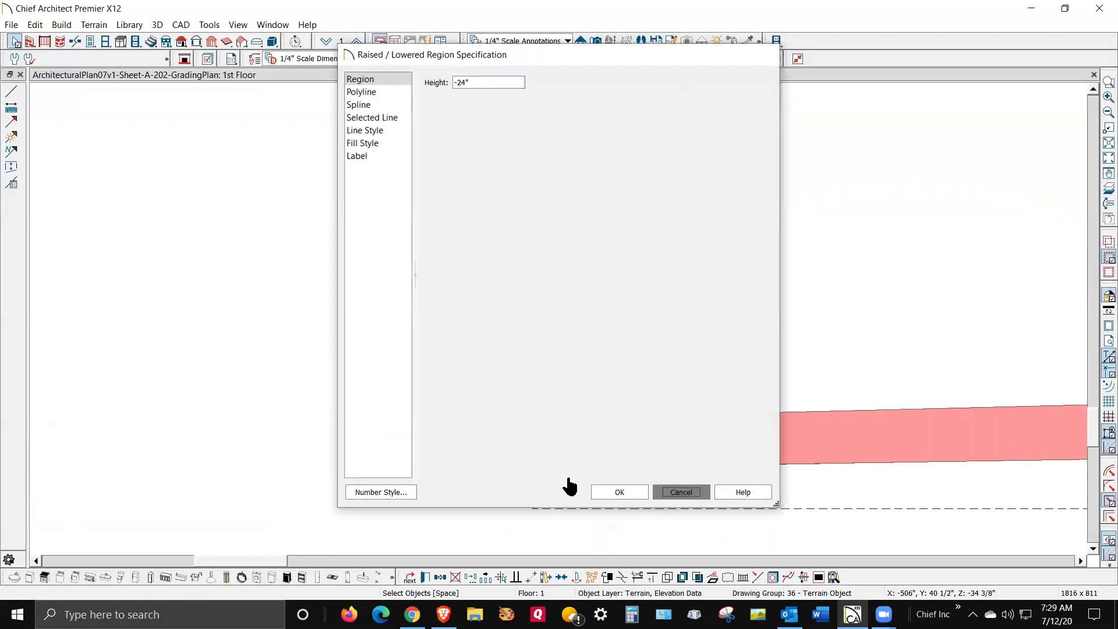
pyautogui.click(682, 493)
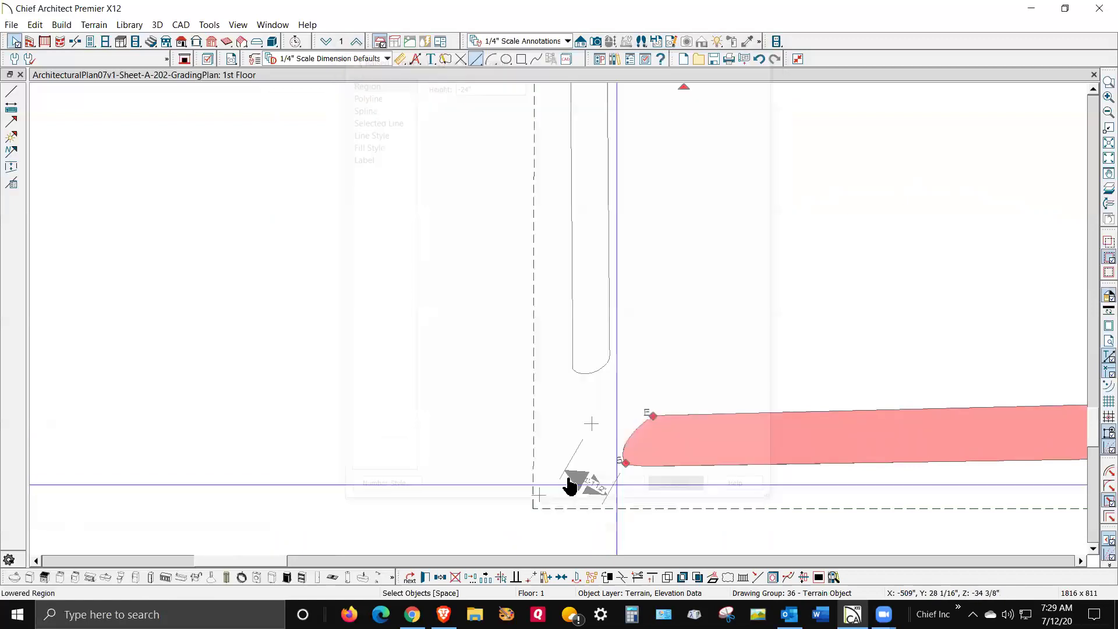
pyautogui.doubleClick(540, 496)
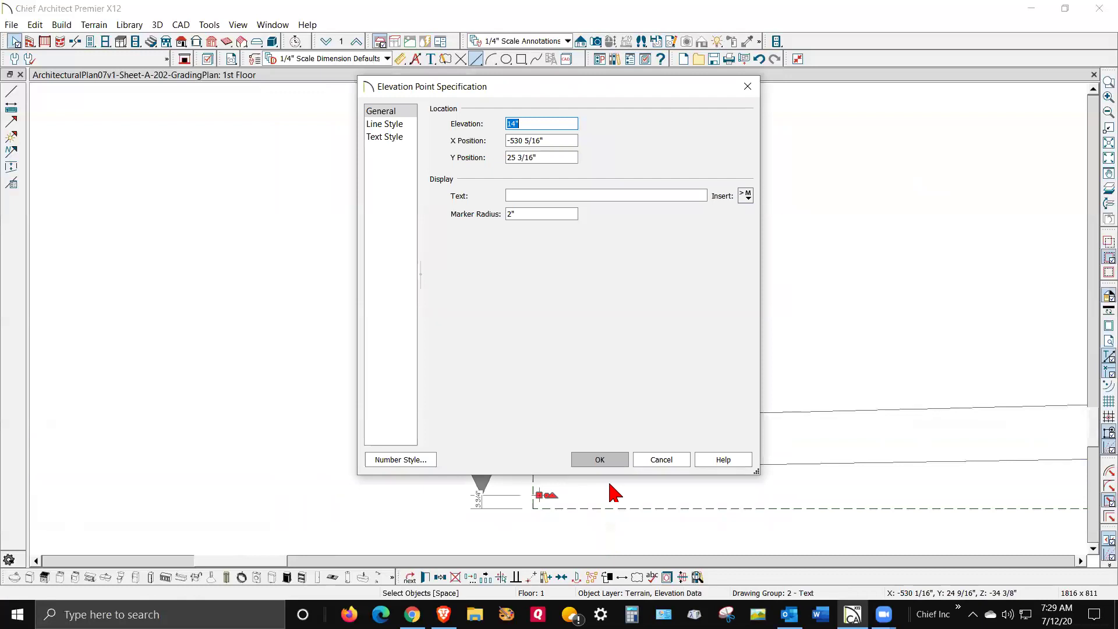
pyautogui.click(670, 460)
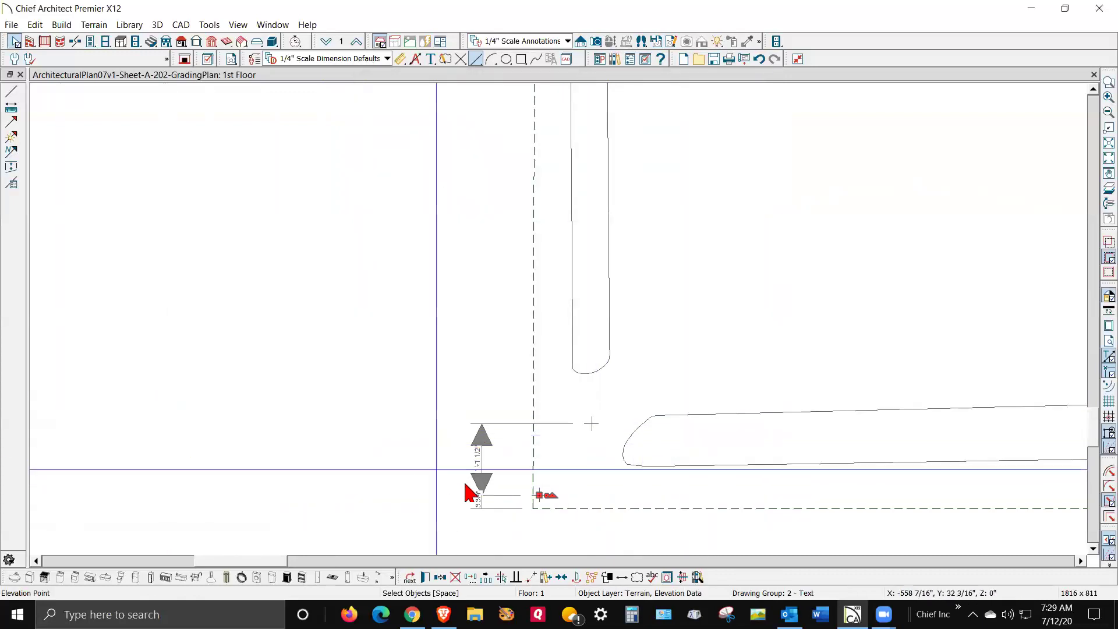
pyautogui.click(588, 425)
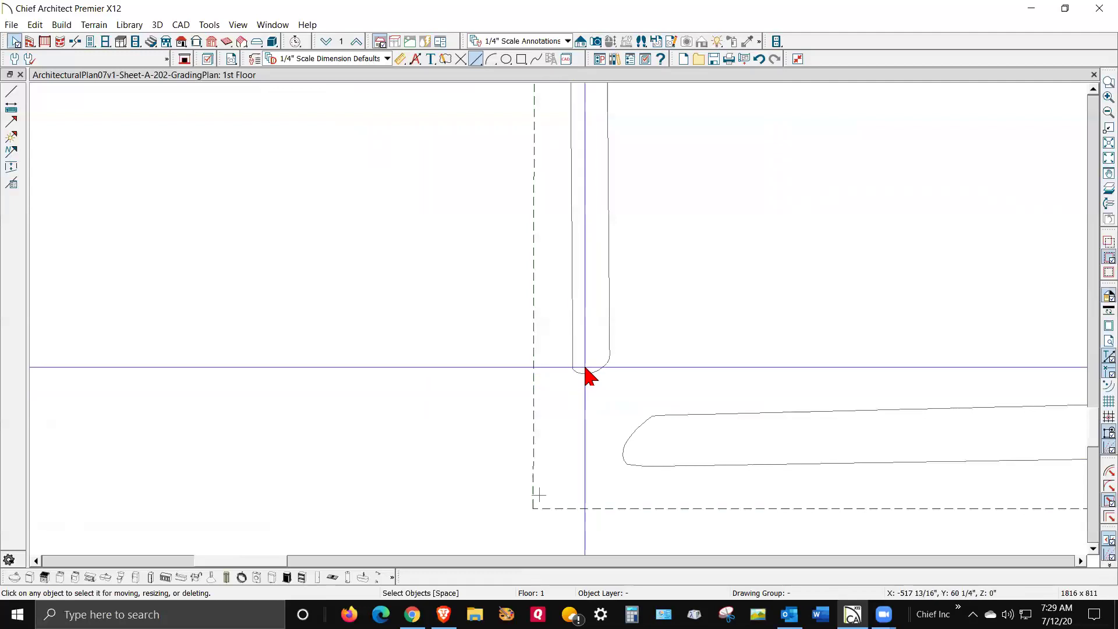
# Zoom to the upper-right terrain and check the elevation point's height near the top edge.
pyautogui.scroll(-5, 466, 464)
pyautogui.scroll(-4, 378, 475)
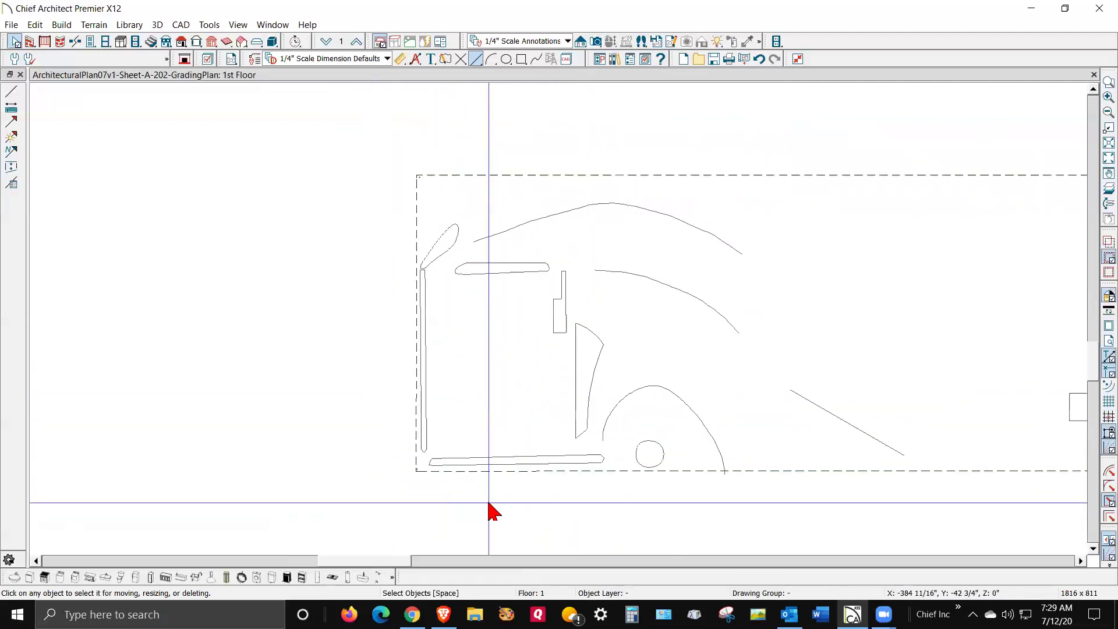
pyautogui.scroll(3, 843, 503)
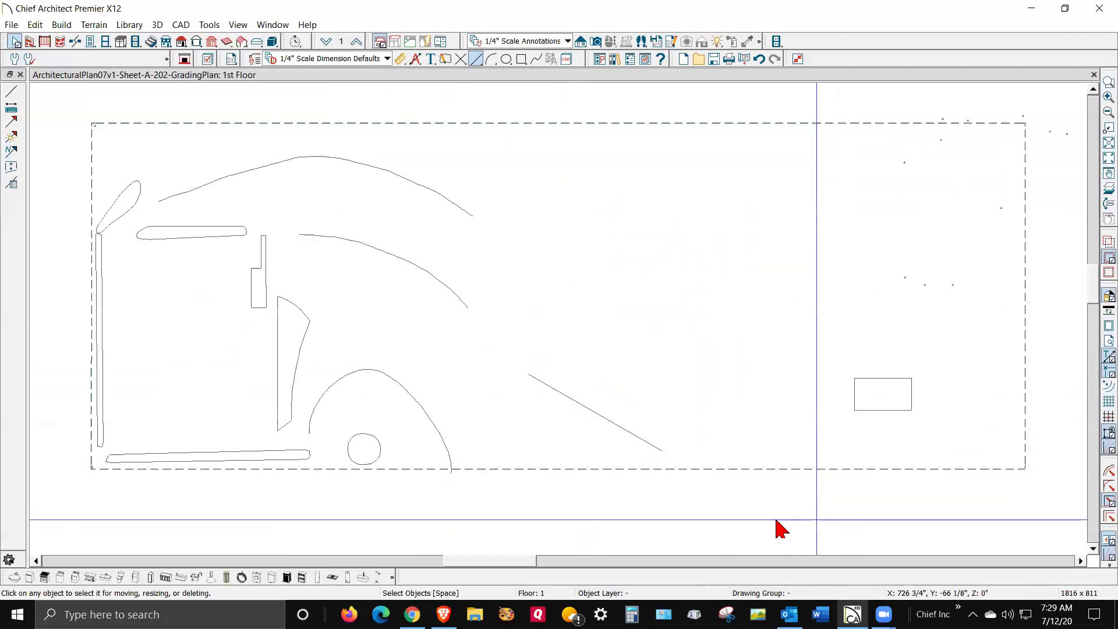
pyautogui.scroll(-1, 754, 472)
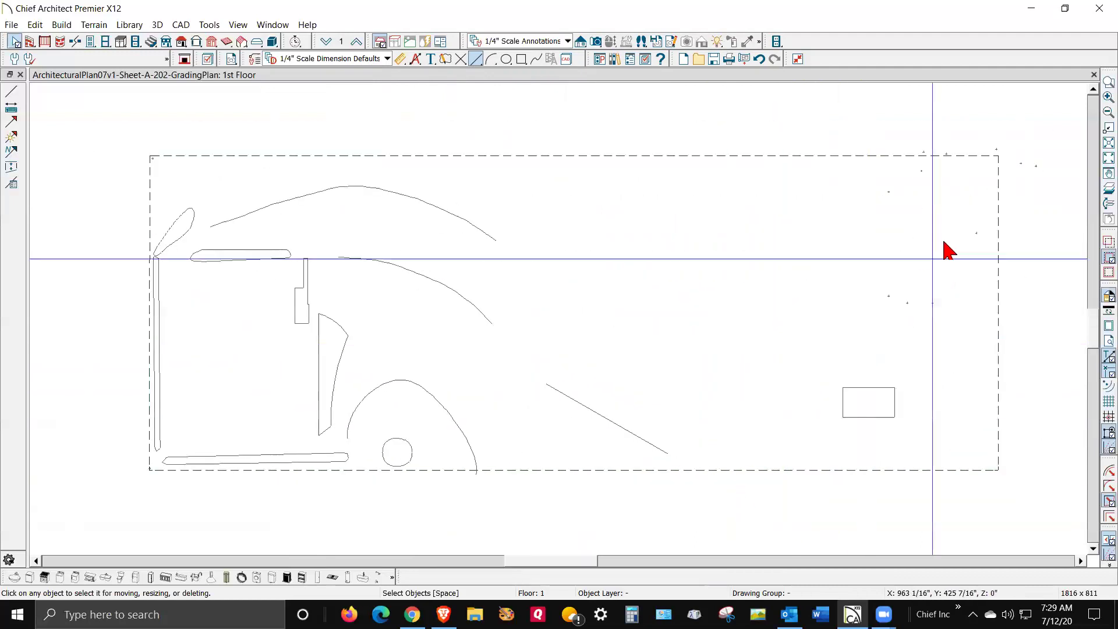
pyautogui.scroll(4, 956, 167)
pyautogui.scroll(2, 905, 176)
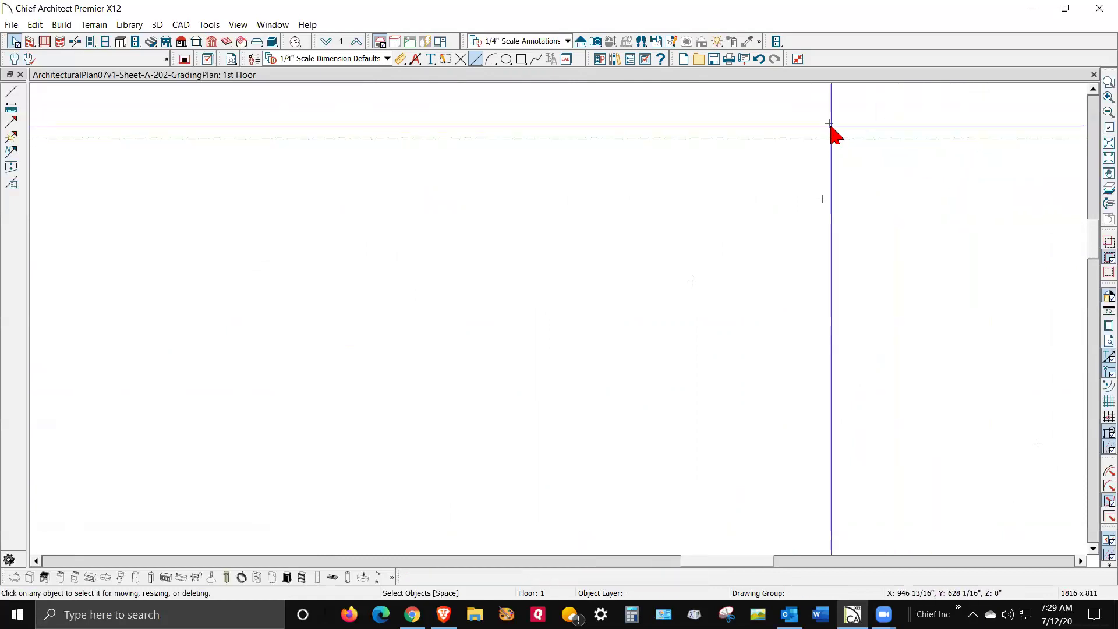
pyautogui.click(822, 201)
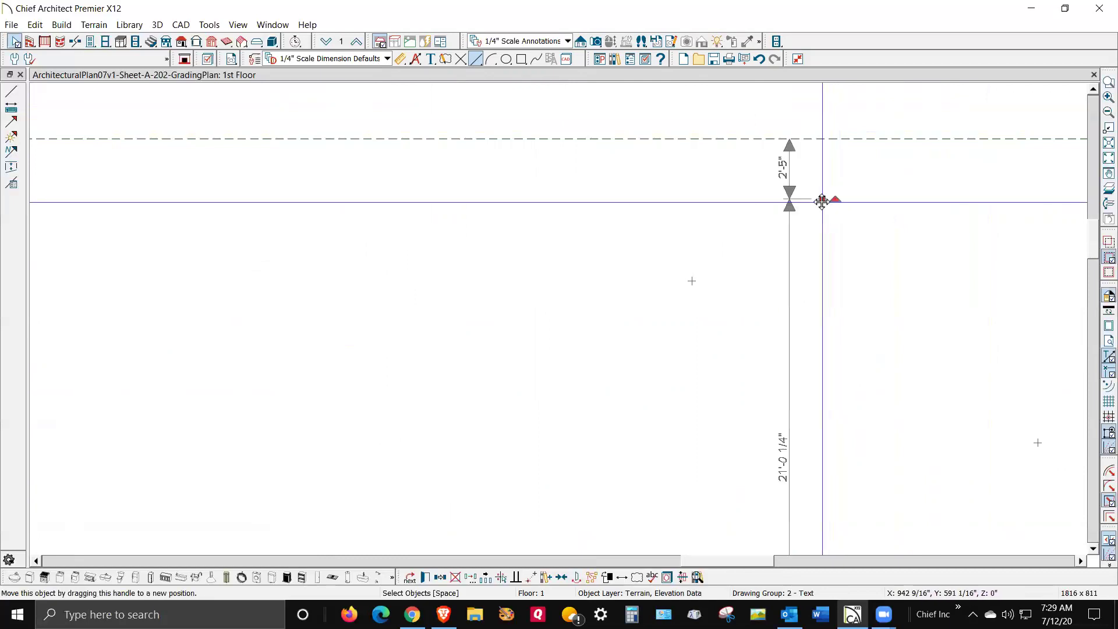
pyautogui.doubleClick(822, 201)
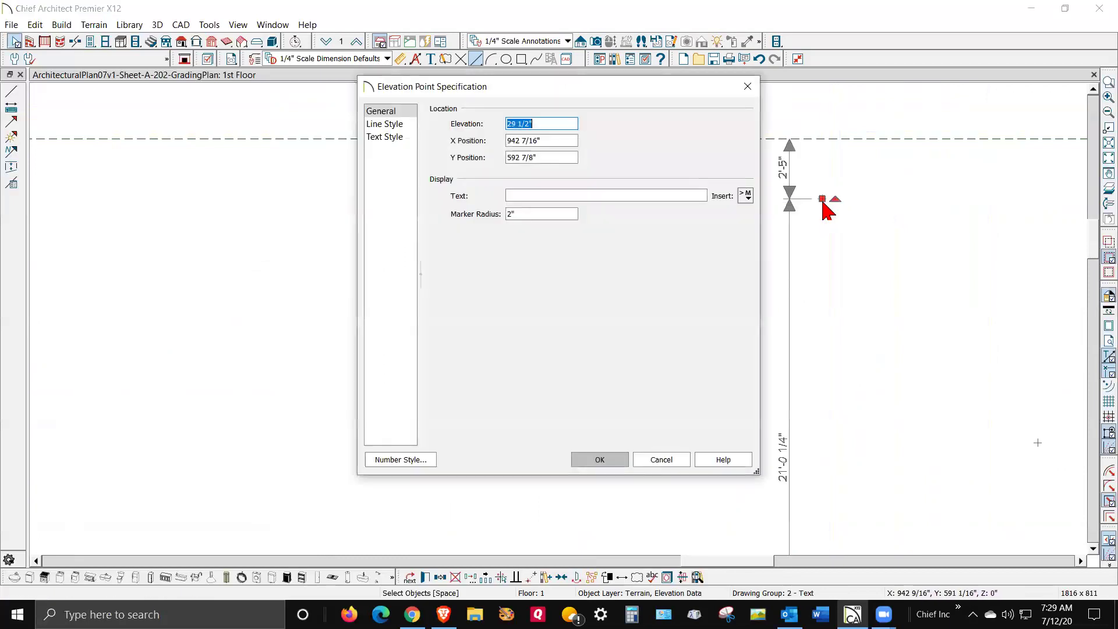
pyautogui.click(661, 460)
# Drag the elevation point down and left, confirming it now reads 26 1/2".
pyautogui.moveTo(822, 199); pyautogui.dragTo(694, 279)
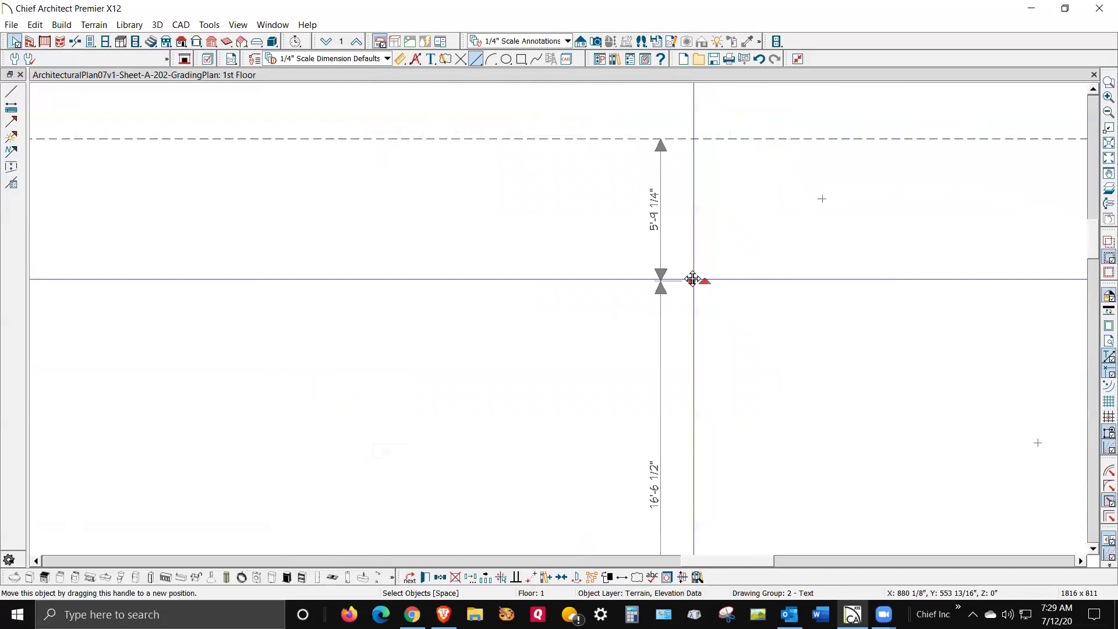
pyautogui.doubleClick(706, 280)
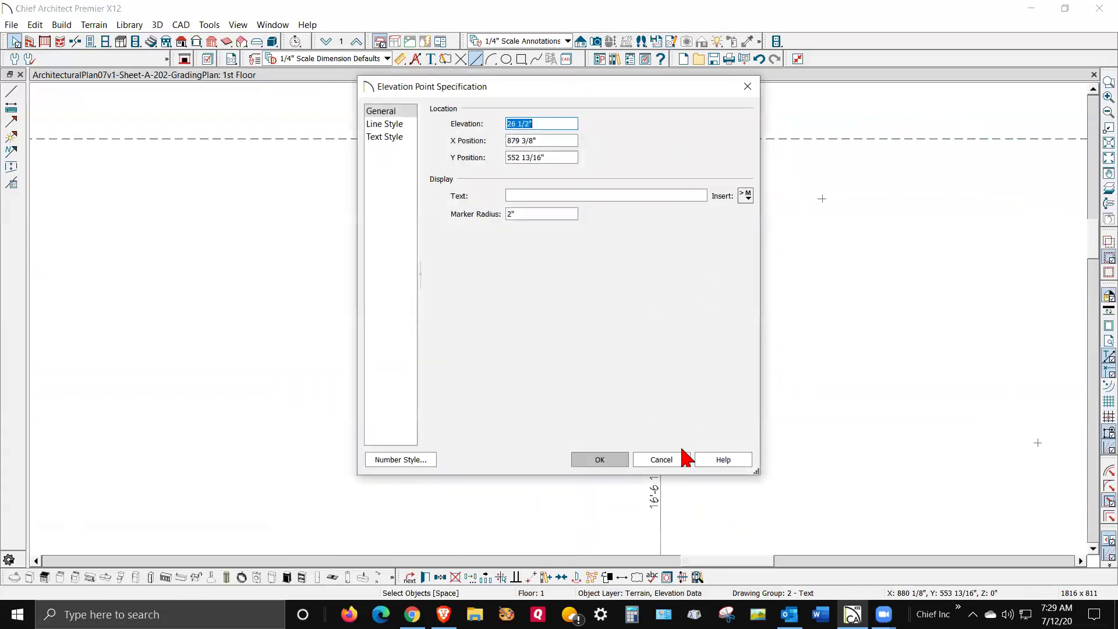
pyautogui.click(662, 459)
pyautogui.scroll(-5, 696, 236)
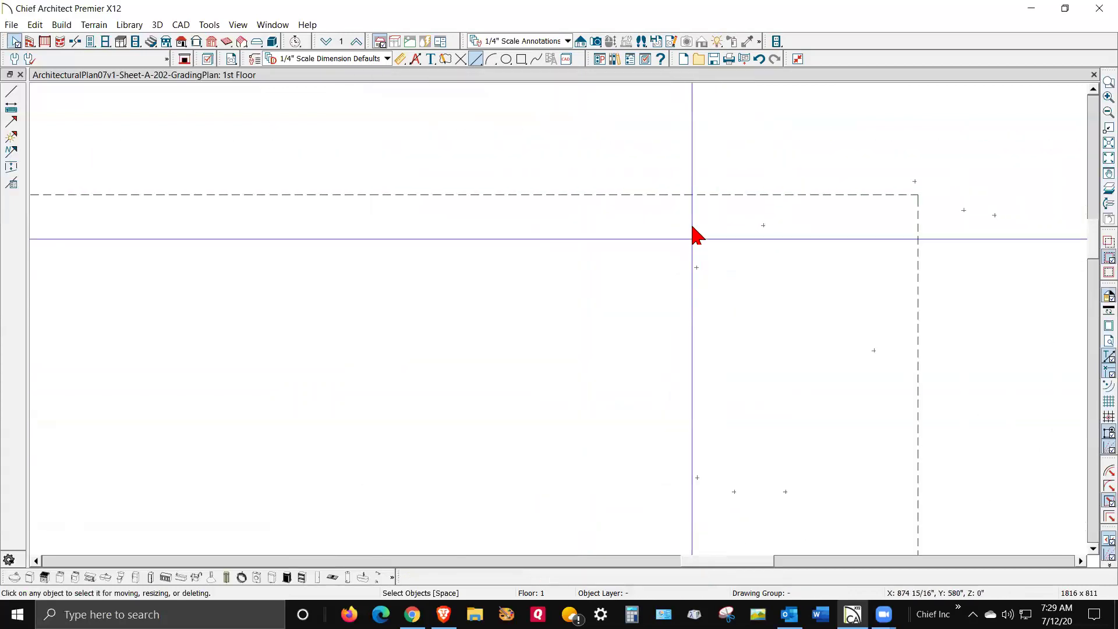
pyautogui.scroll(-2, 635, 223)
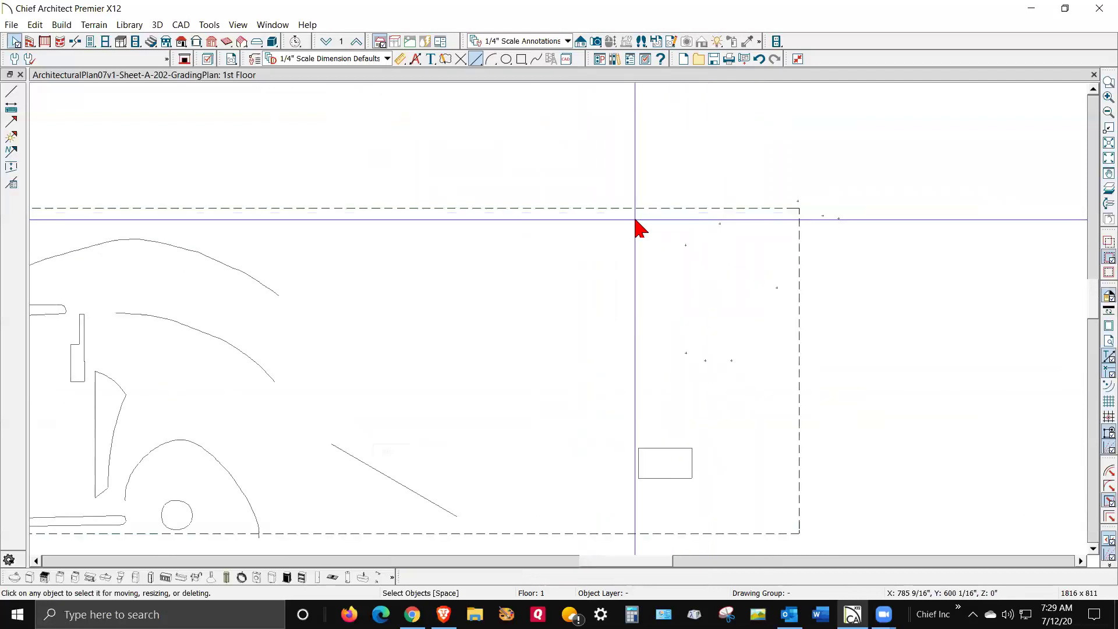
pyautogui.click(94, 25)
pyautogui.moveTo(159, 132)
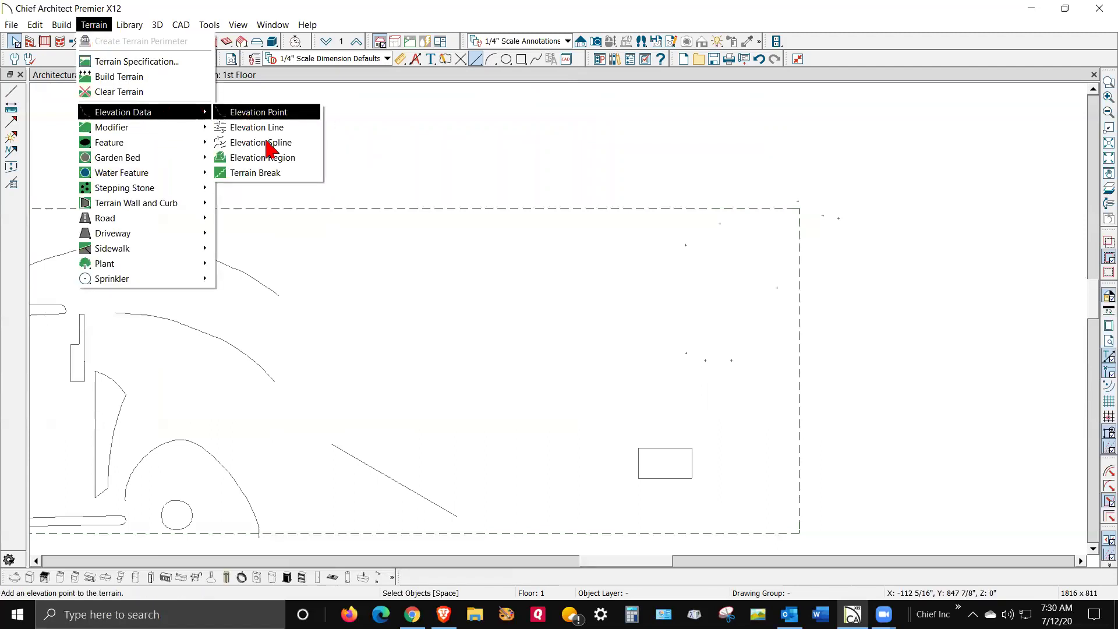
pyautogui.click(273, 150)
pyautogui.click(631, 185)
pyautogui.click(641, 263)
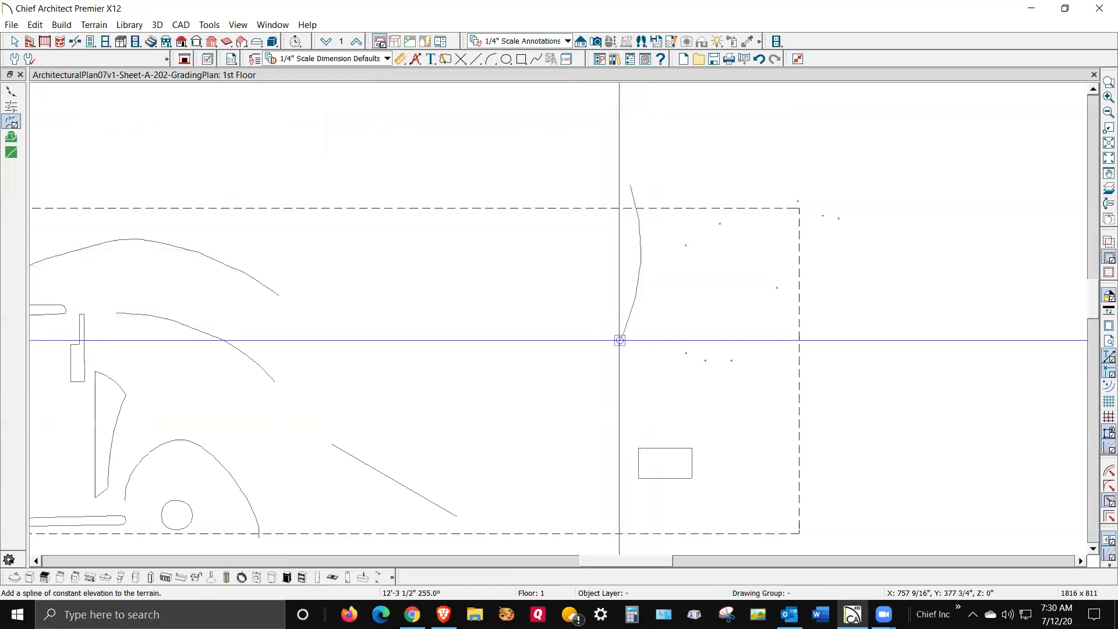
pyautogui.click(619, 340)
pyautogui.click(652, 397)
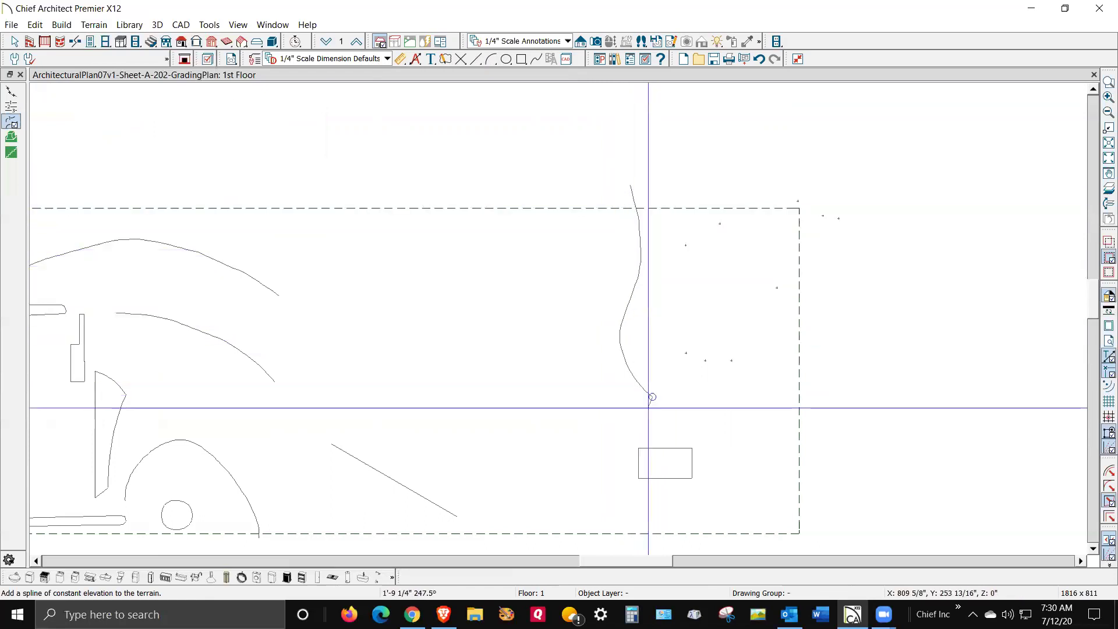
pyautogui.doubleClick(616, 445)
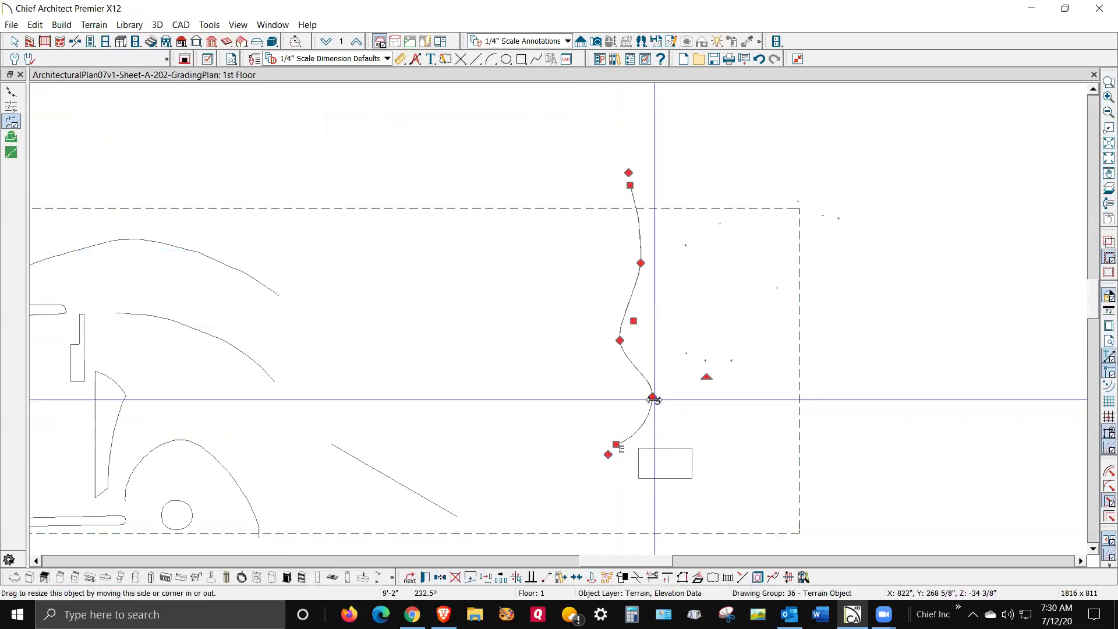
pyautogui.moveTo(653, 398); pyautogui.dragTo(630, 395)
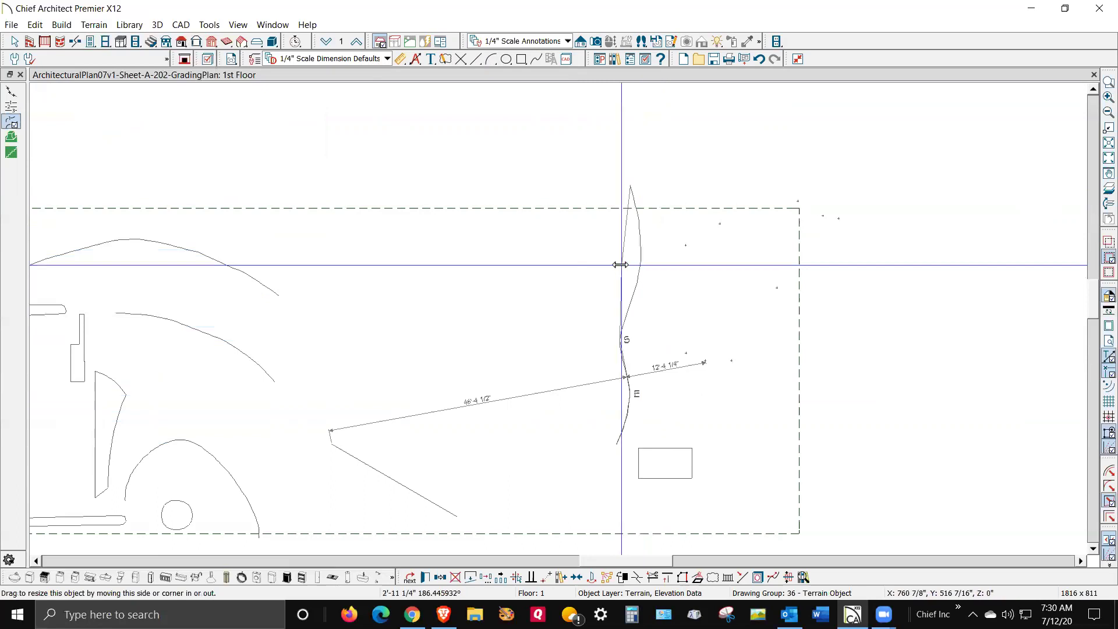
pyautogui.moveTo(643, 264); pyautogui.dragTo(643, 265)
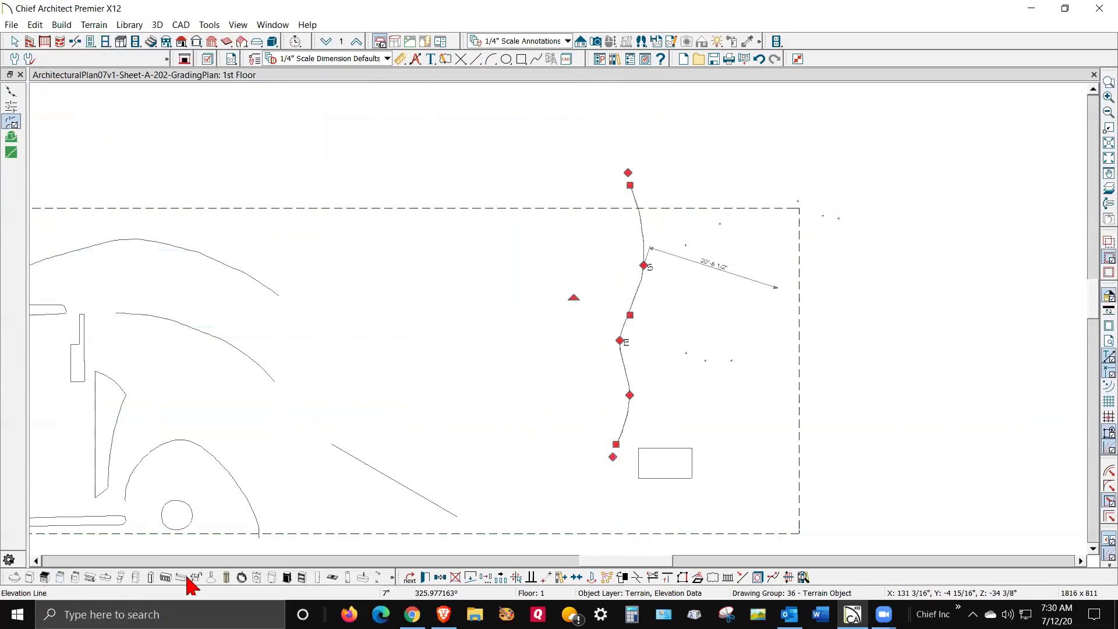
pyautogui.click(426, 577)
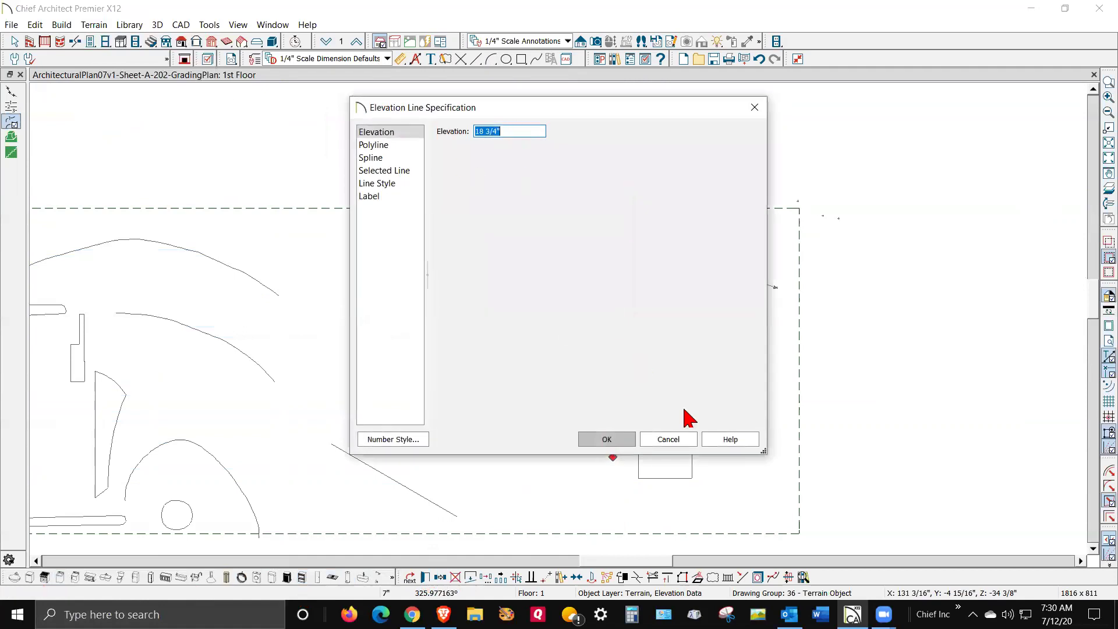
pyautogui.click(675, 445)
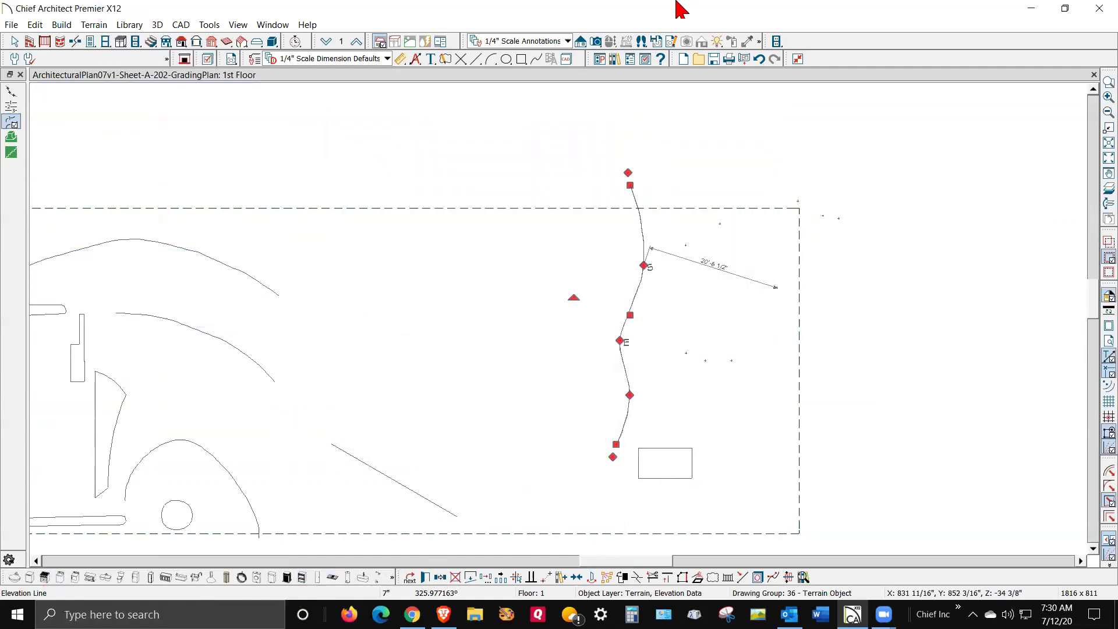
pyautogui.press('Delete')
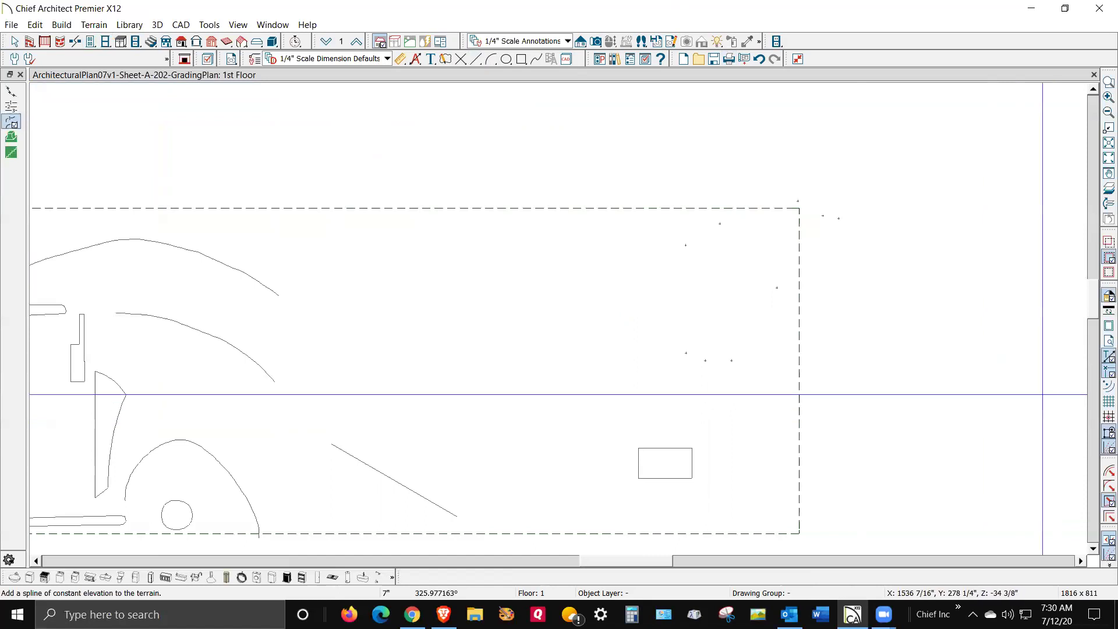
# Switch the plan's layer display to the Working Layer Set and dismiss the deck framing warning.
pyautogui.scroll(-1, 982, 336)
pyautogui.scroll(-1, 982, 336)
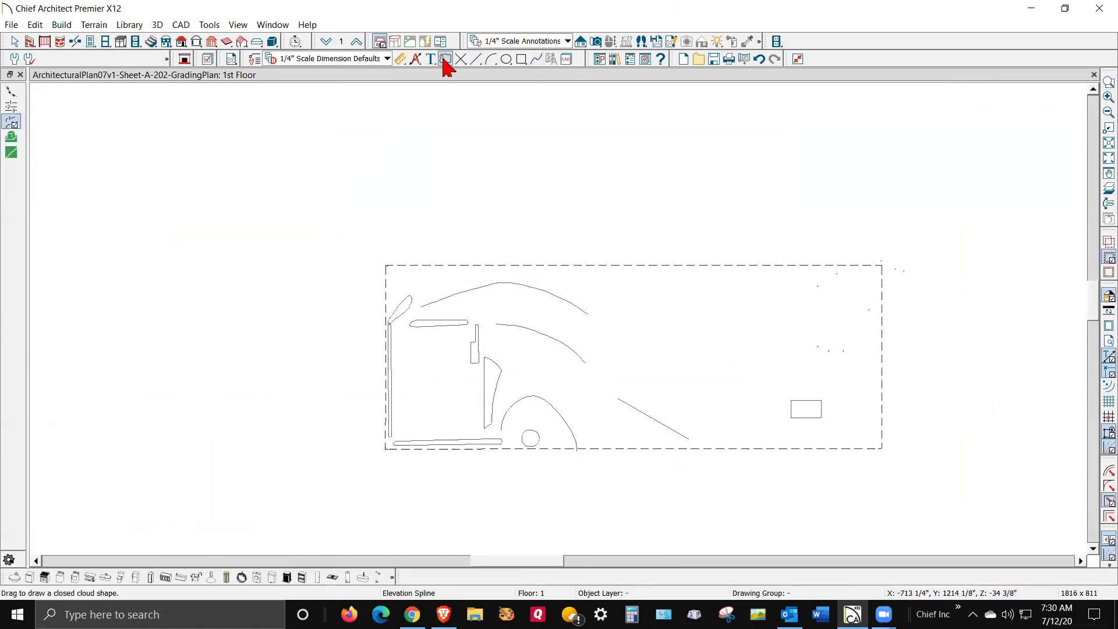
pyautogui.click(209, 60)
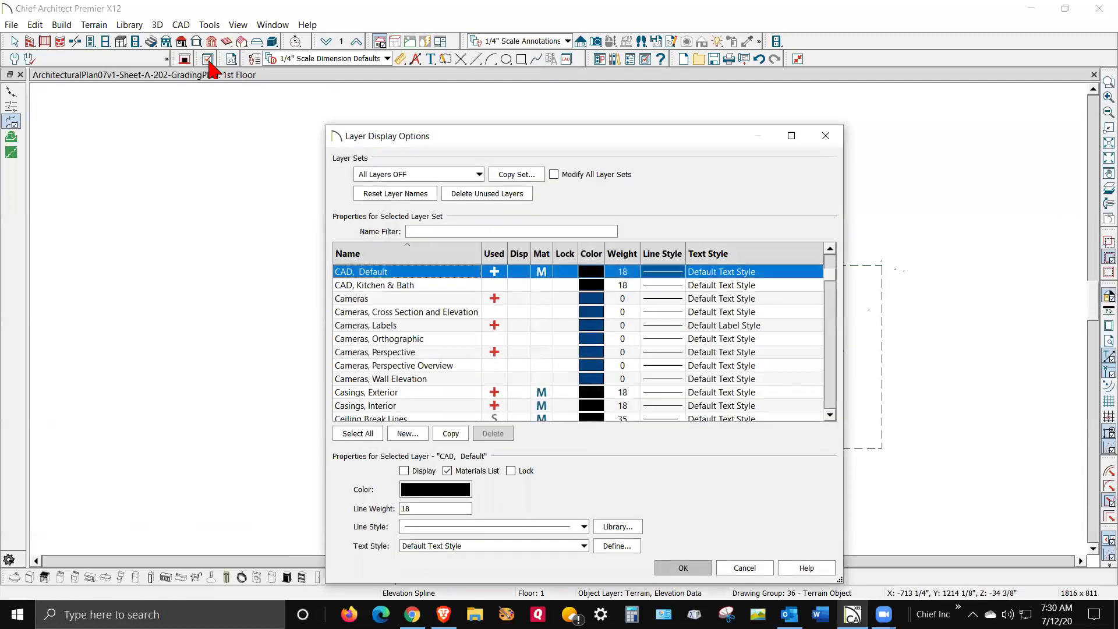
pyautogui.click(480, 175)
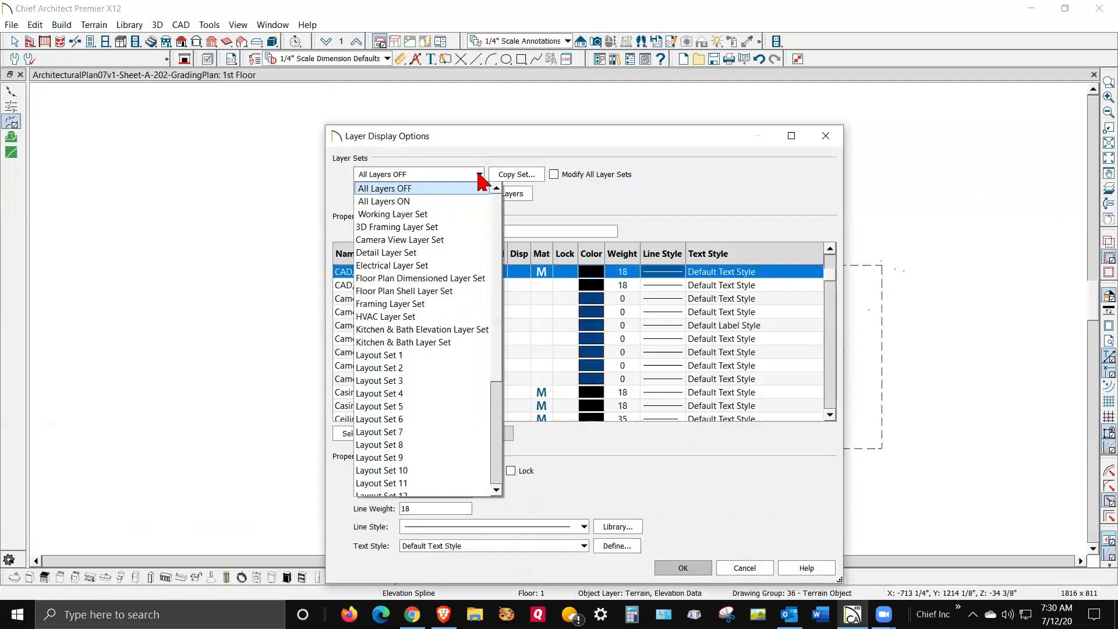
pyautogui.click(442, 215)
pyautogui.click(682, 569)
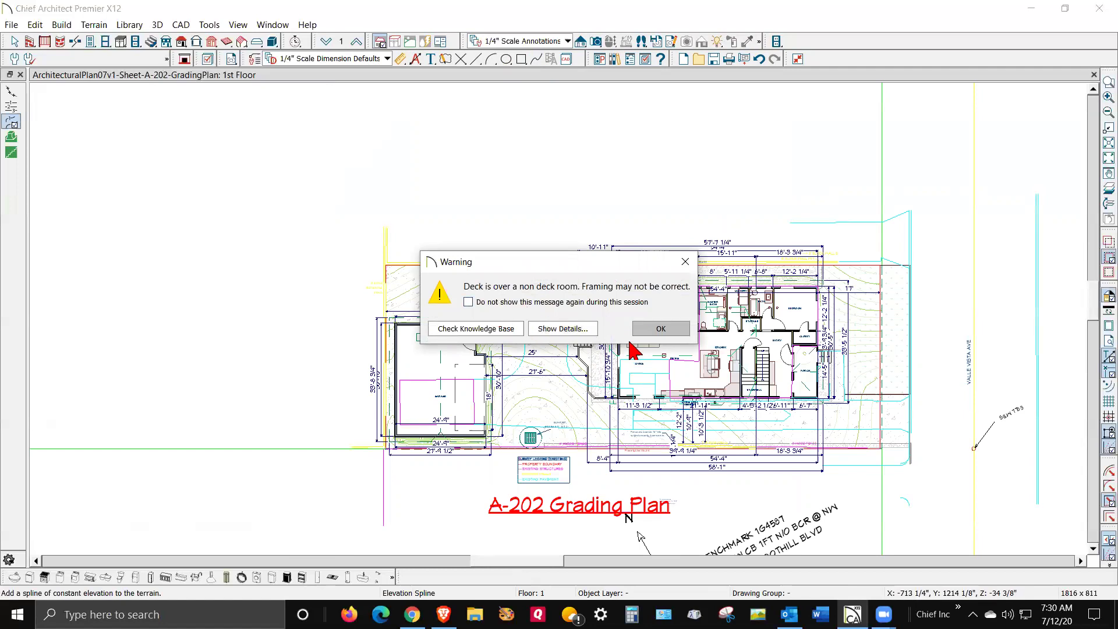
pyautogui.click(672, 333)
pyautogui.scroll(2, 666, 432)
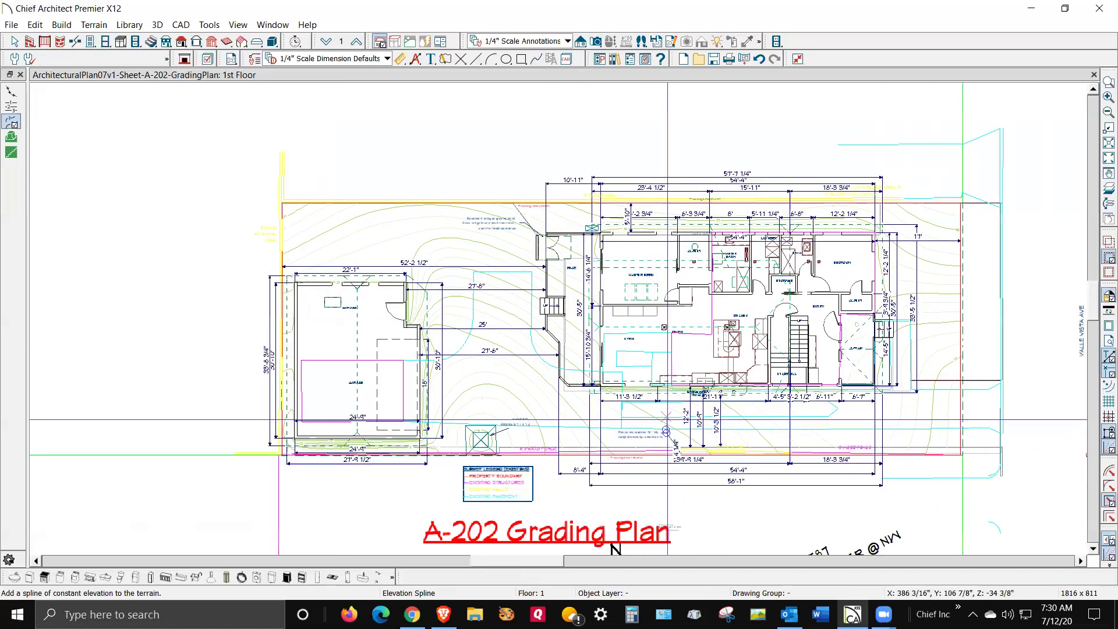
pyautogui.press('space')
pyautogui.scroll(3, 891, 358)
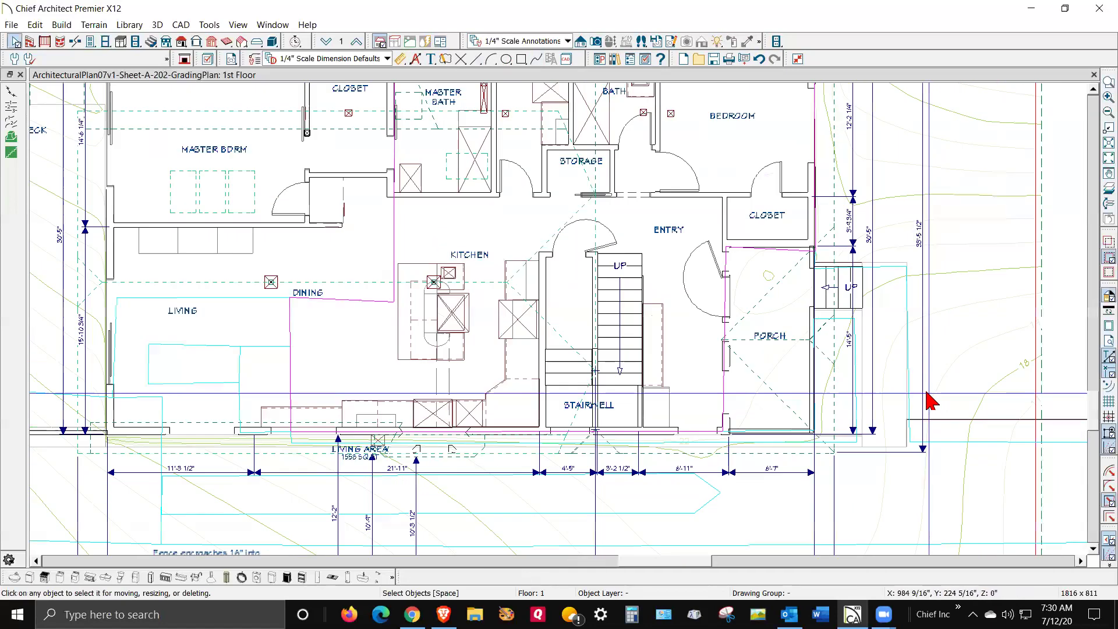
pyautogui.scroll(3, 711, 325)
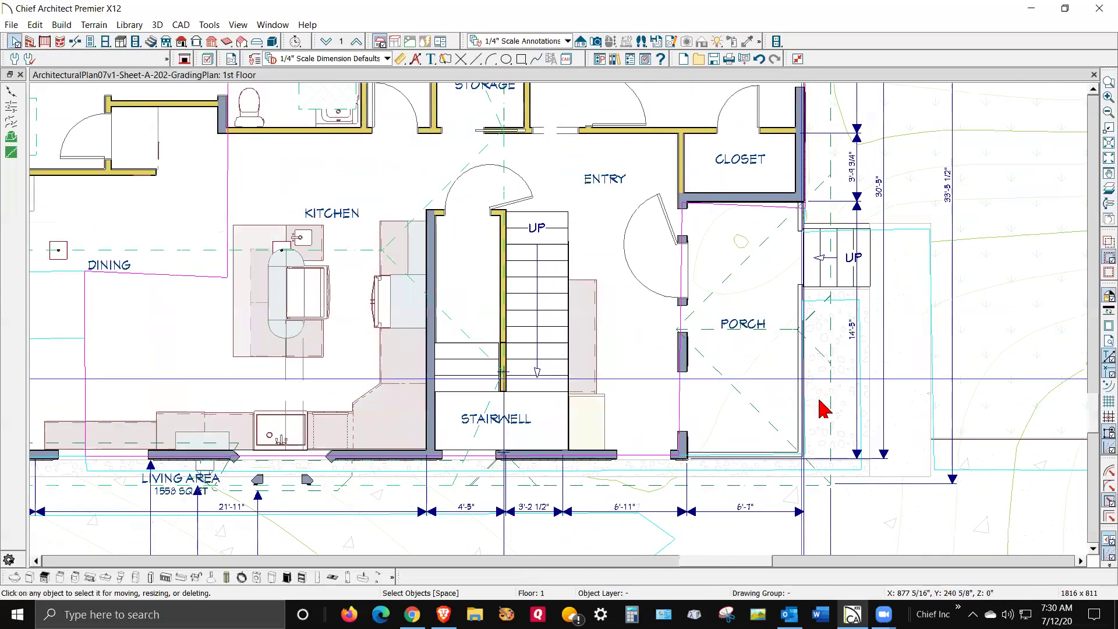
pyautogui.scroll(-3, 827, 411)
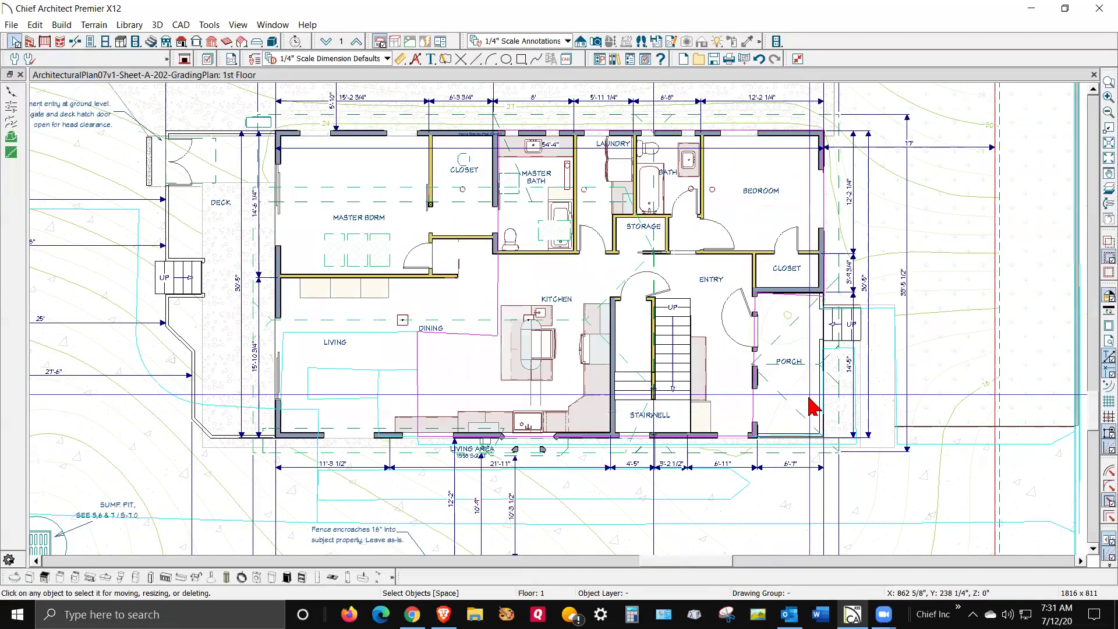
pyautogui.scroll(-3, 783, 350)
pyautogui.scroll(4, 507, 343)
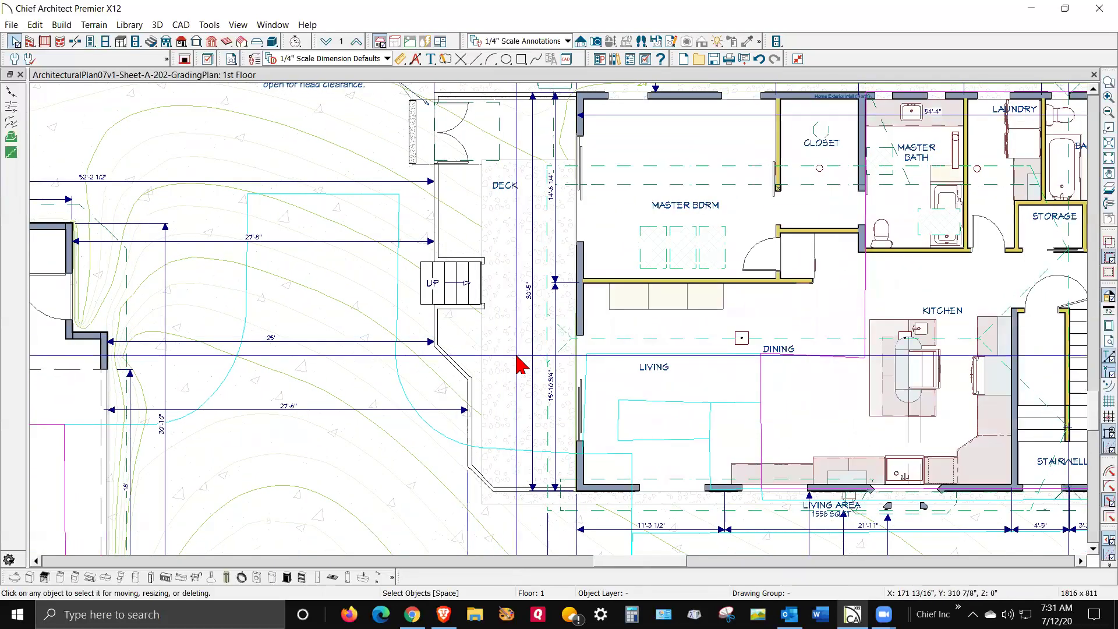
pyautogui.click(327, 41)
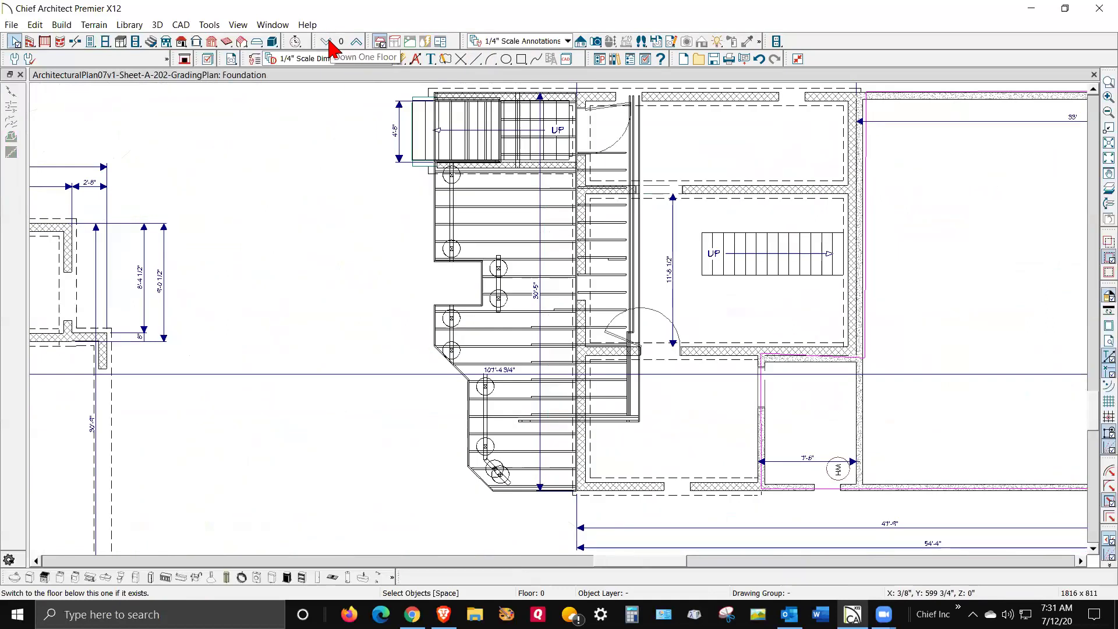
pyautogui.click(555, 261)
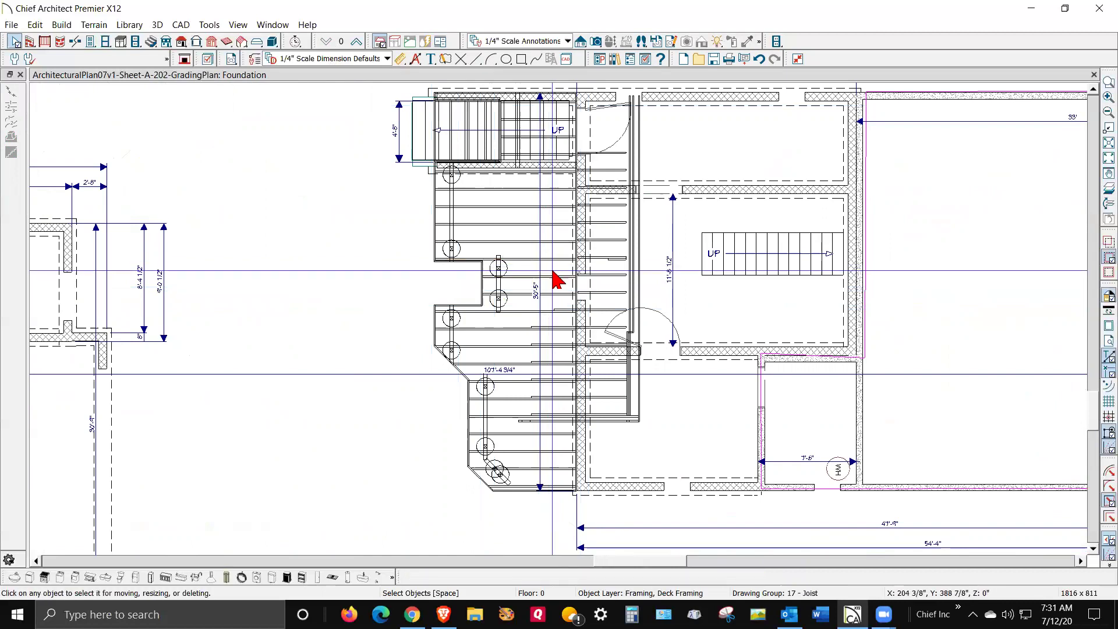
pyautogui.scroll(-3, 556, 280)
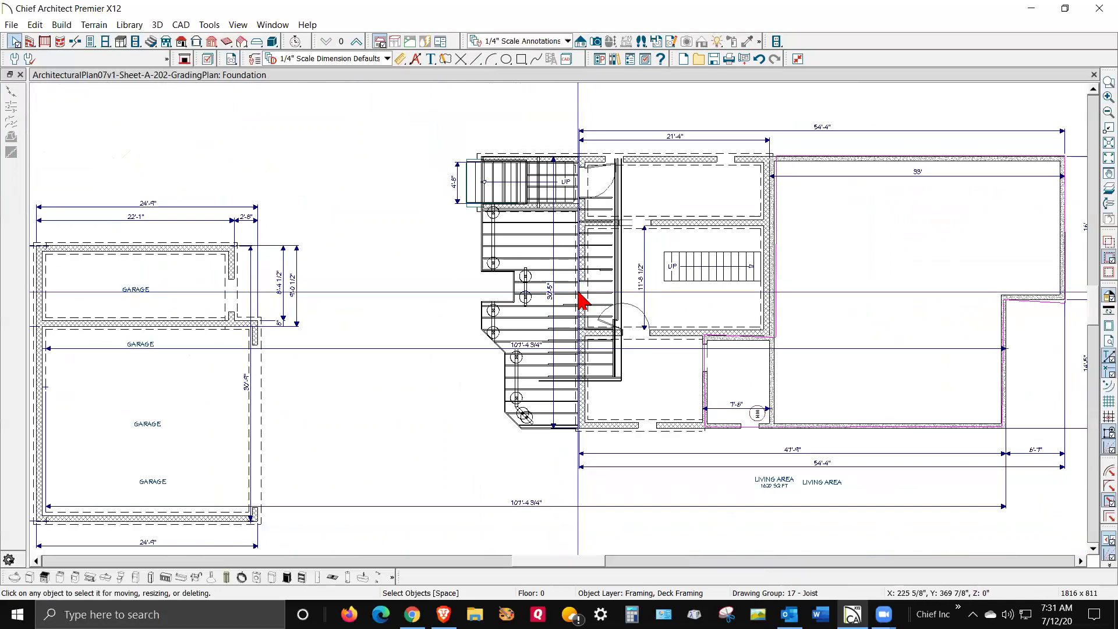
pyautogui.scroll(2, 594, 282)
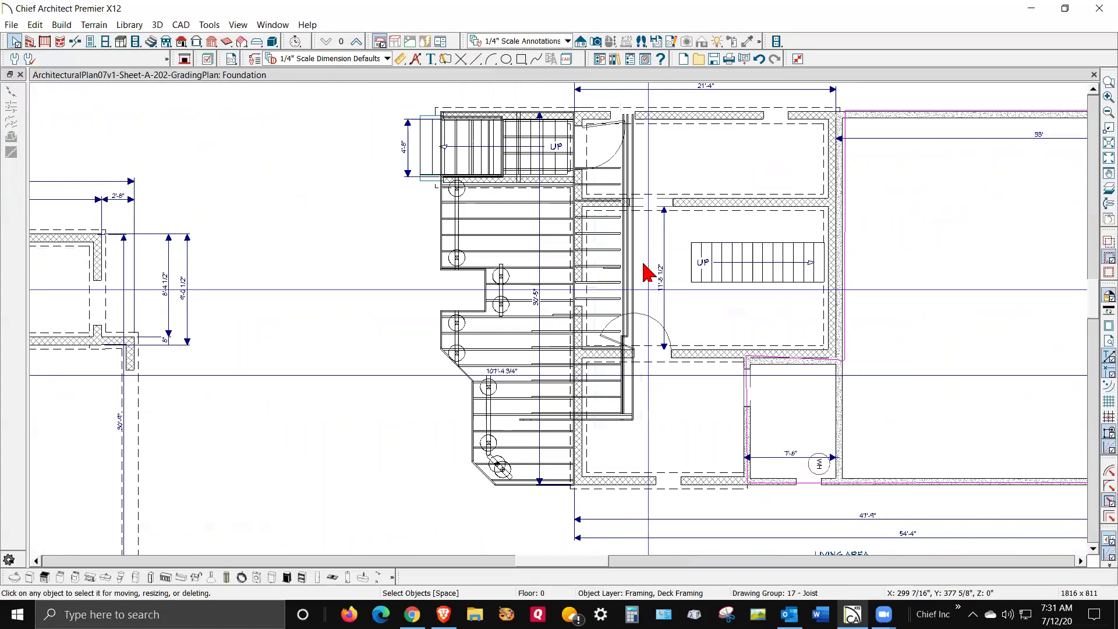
pyautogui.click(608, 147)
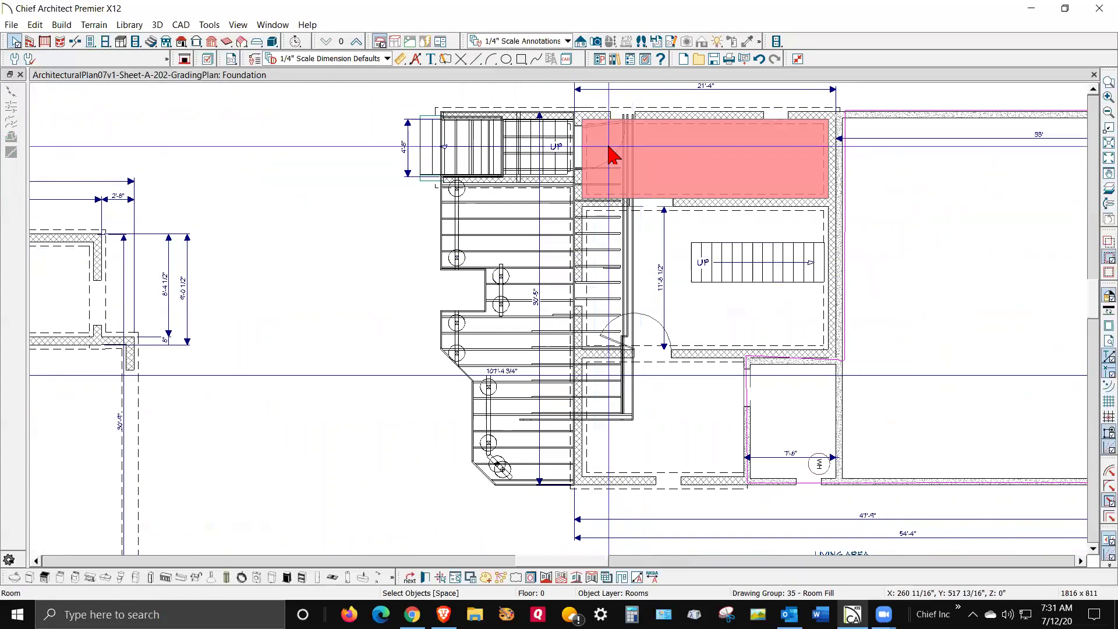
pyautogui.press('Escape')
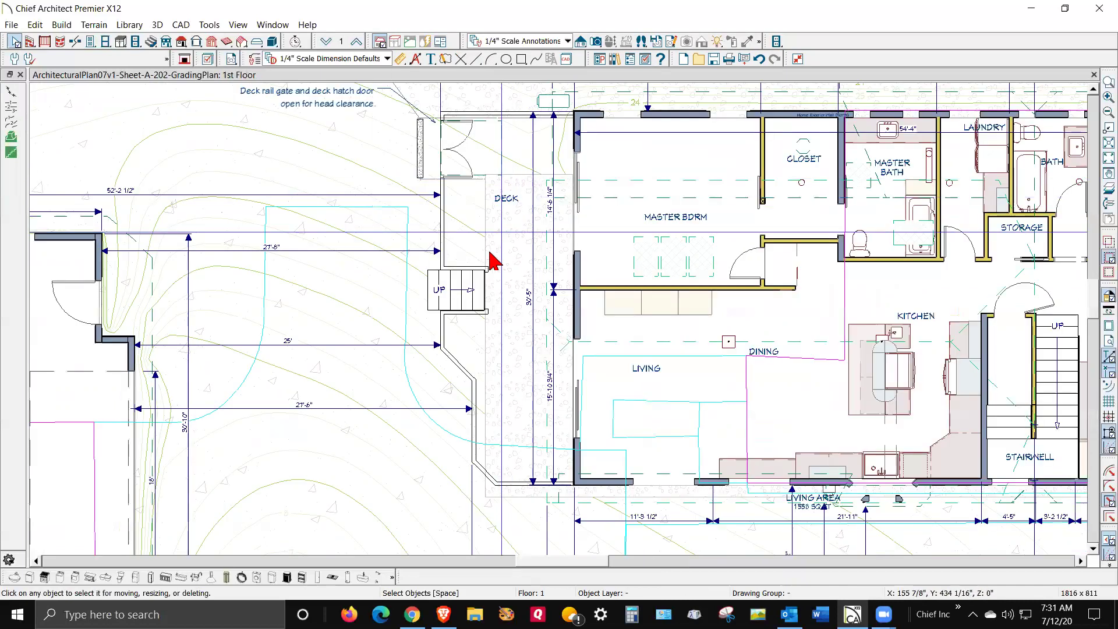
# Zoom out and place a Full Camera view across the 1st Floor plan.
pyautogui.scroll(-3, 685, 288)
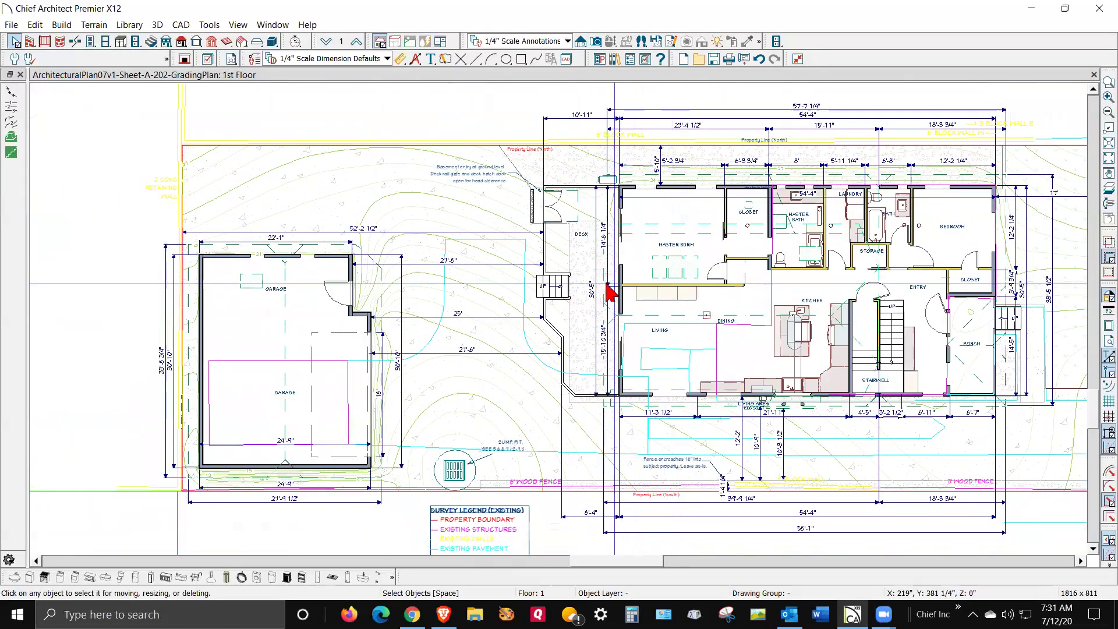
pyautogui.scroll(-1, 514, 274)
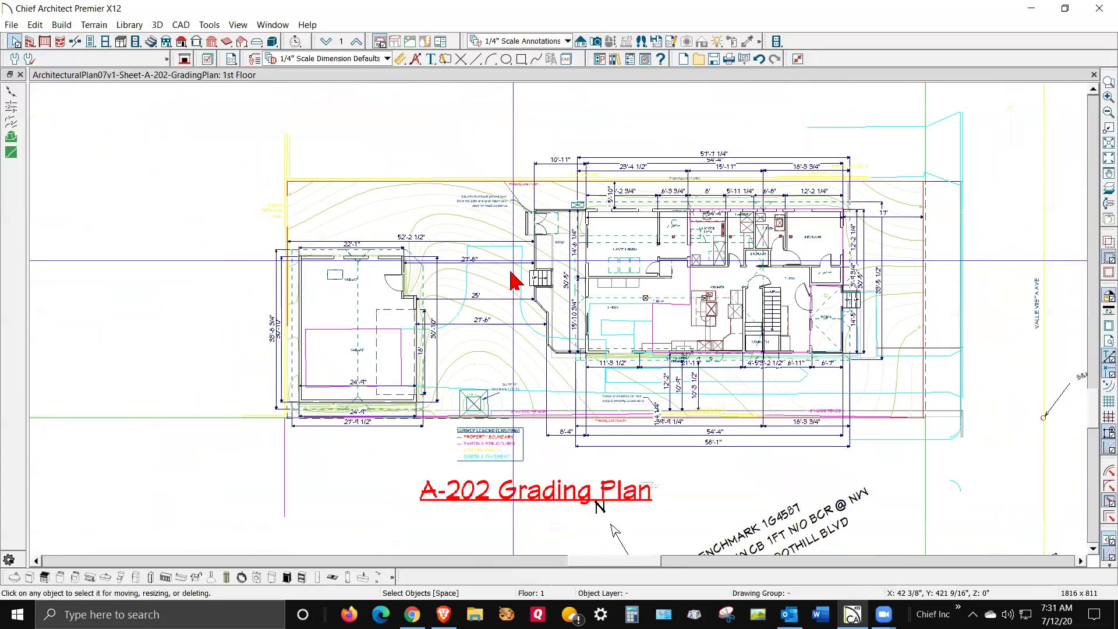
pyautogui.click(594, 42)
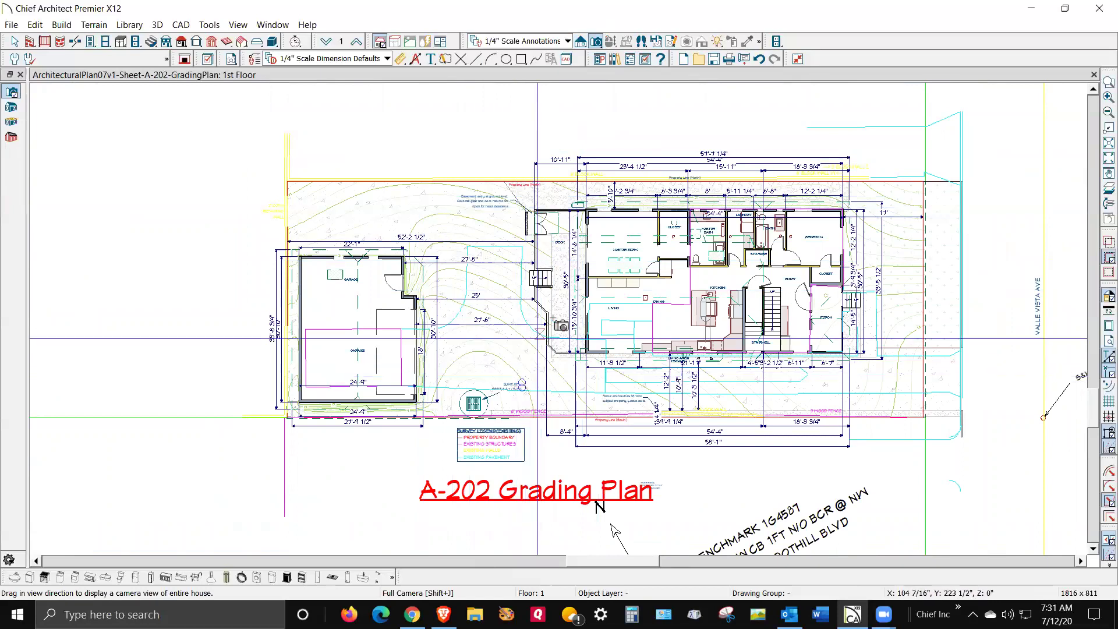
pyautogui.scroll(1, 549, 300)
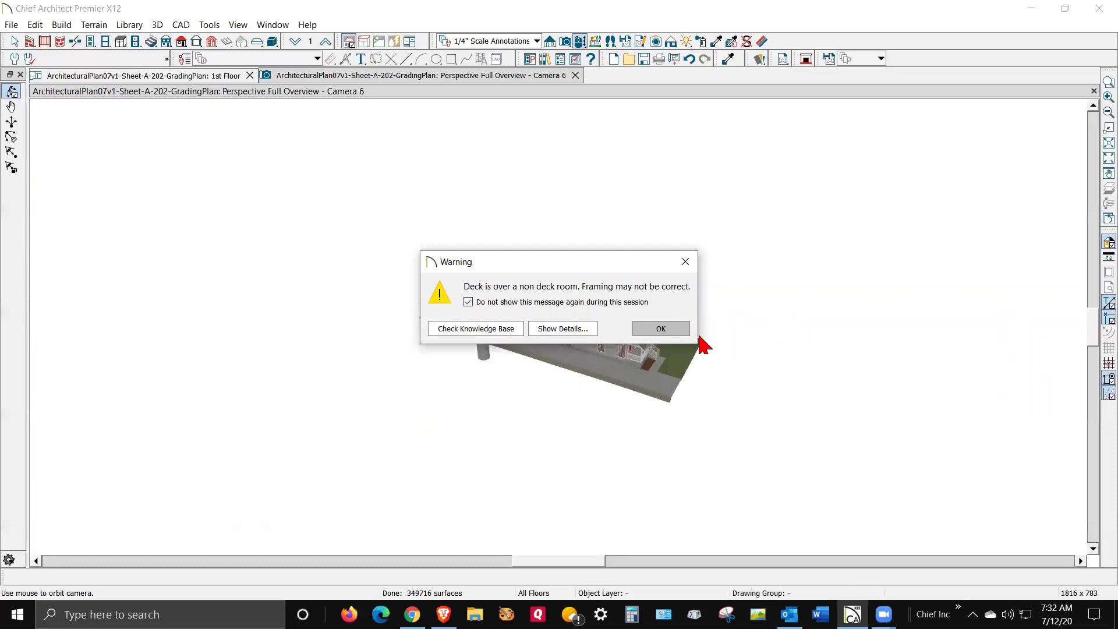
# Dismiss the deck warning and orbit the 3D view to look along the house wall.
pyautogui.click(674, 334)
pyautogui.scroll(5, 641, 367)
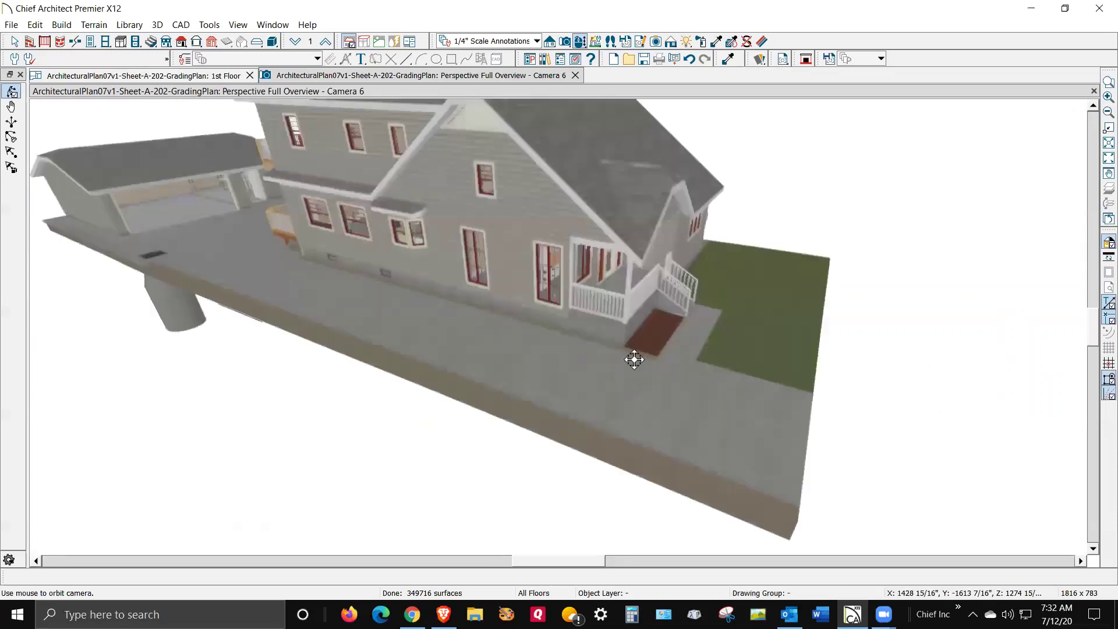
pyautogui.scroll(3, 602, 345)
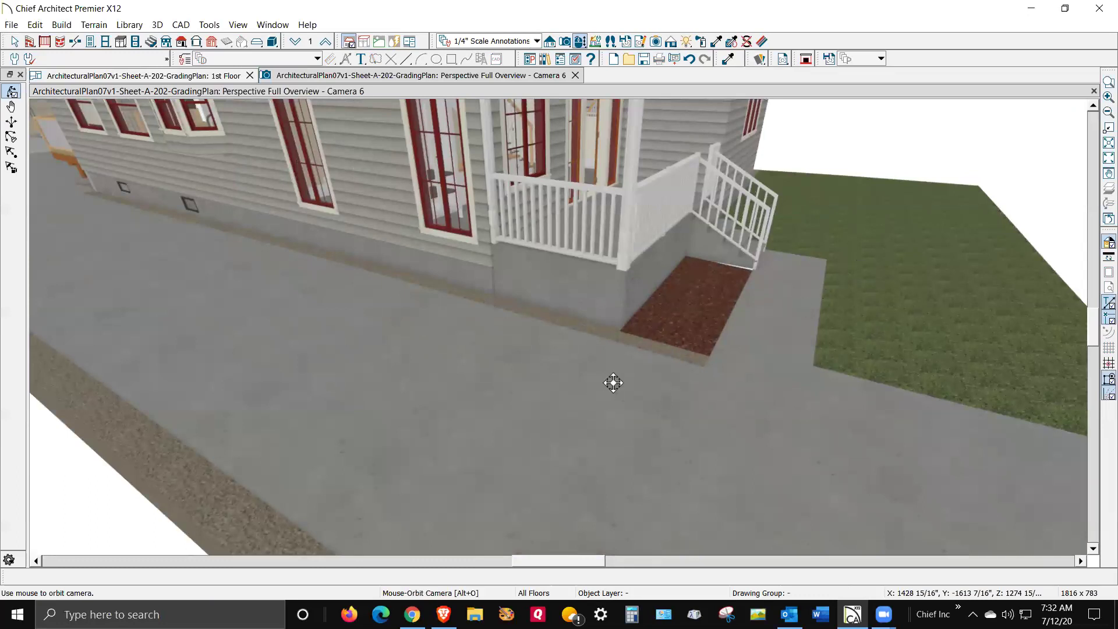
pyautogui.moveTo(609, 382); pyautogui.dragTo(701, 369)
pyautogui.scroll(-10, 507, 369)
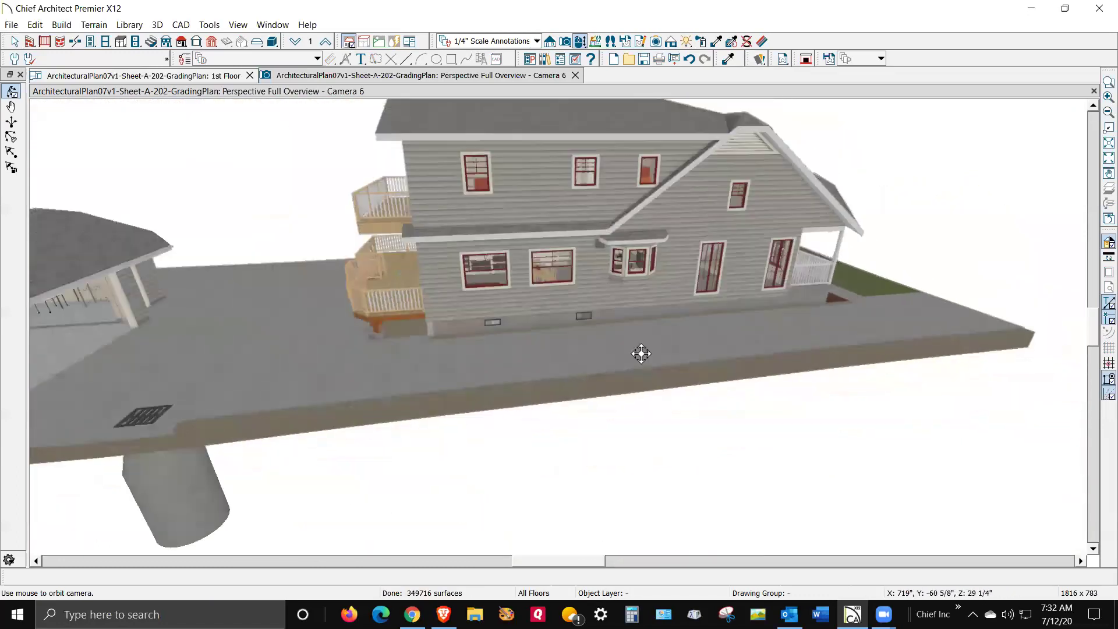
pyautogui.scroll(5, 359, 339)
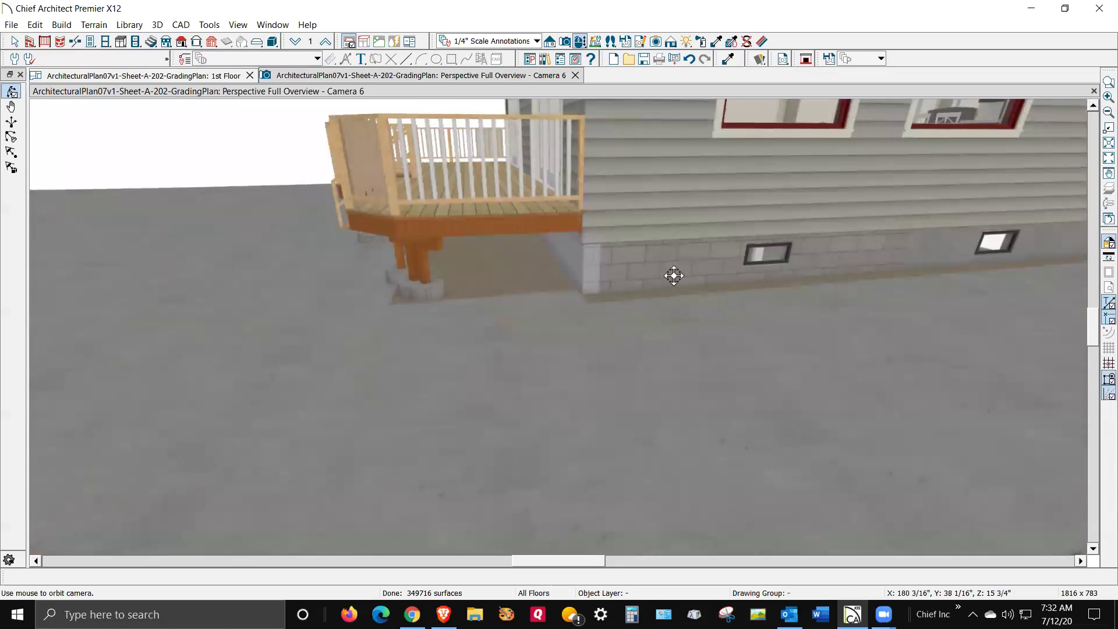
pyautogui.scroll(-8, 641, 294)
pyautogui.scroll(6, 220, 350)
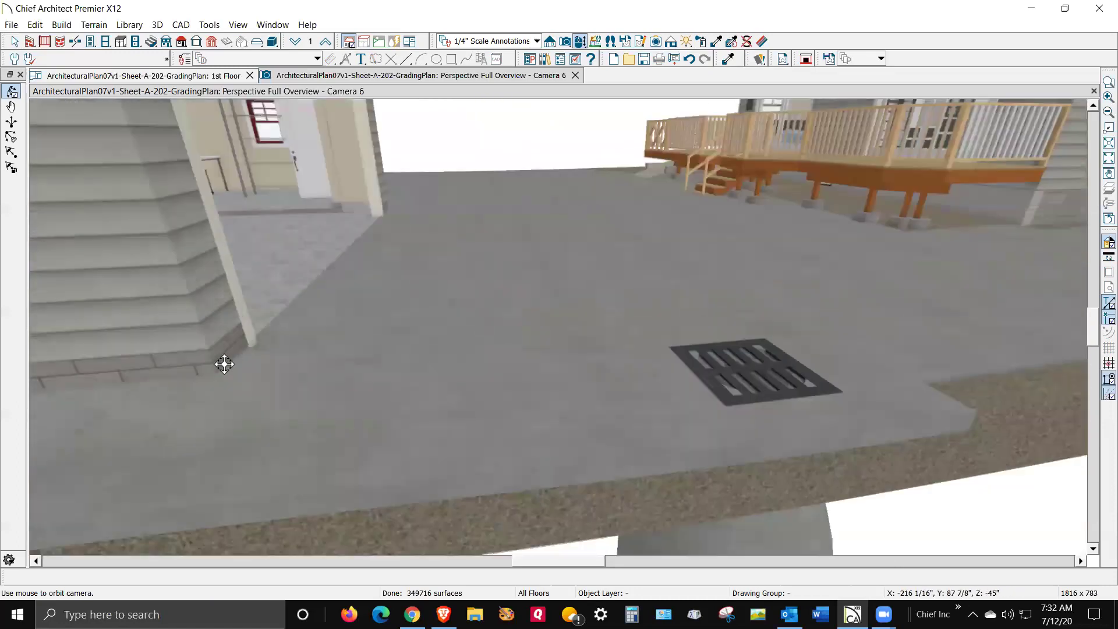
pyautogui.scroll(-8, 338, 356)
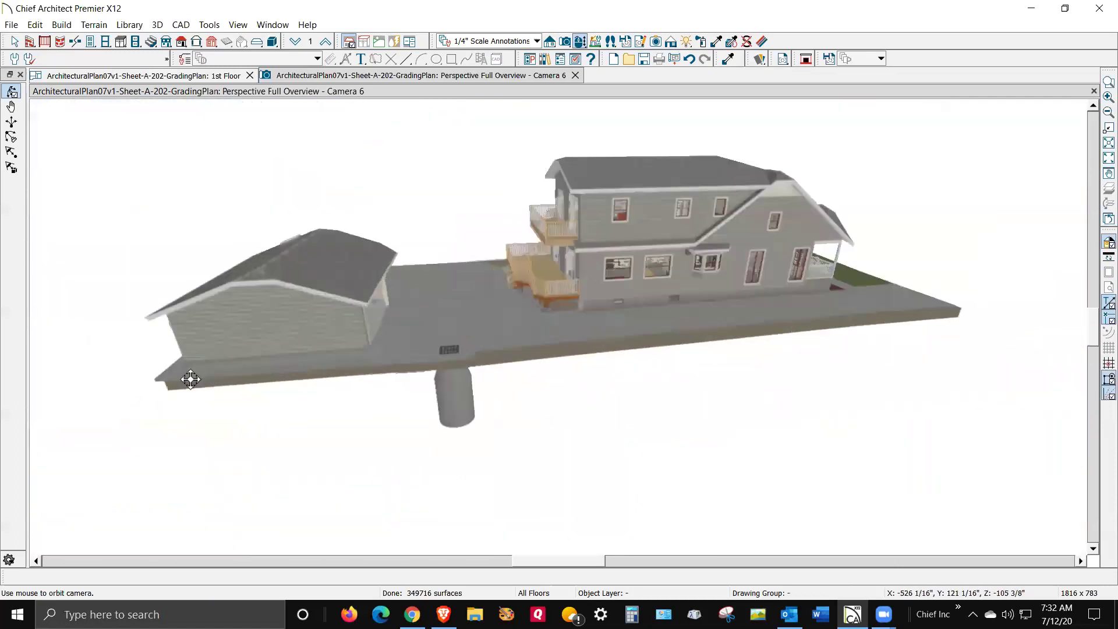
pyautogui.scroll(8, 175, 371)
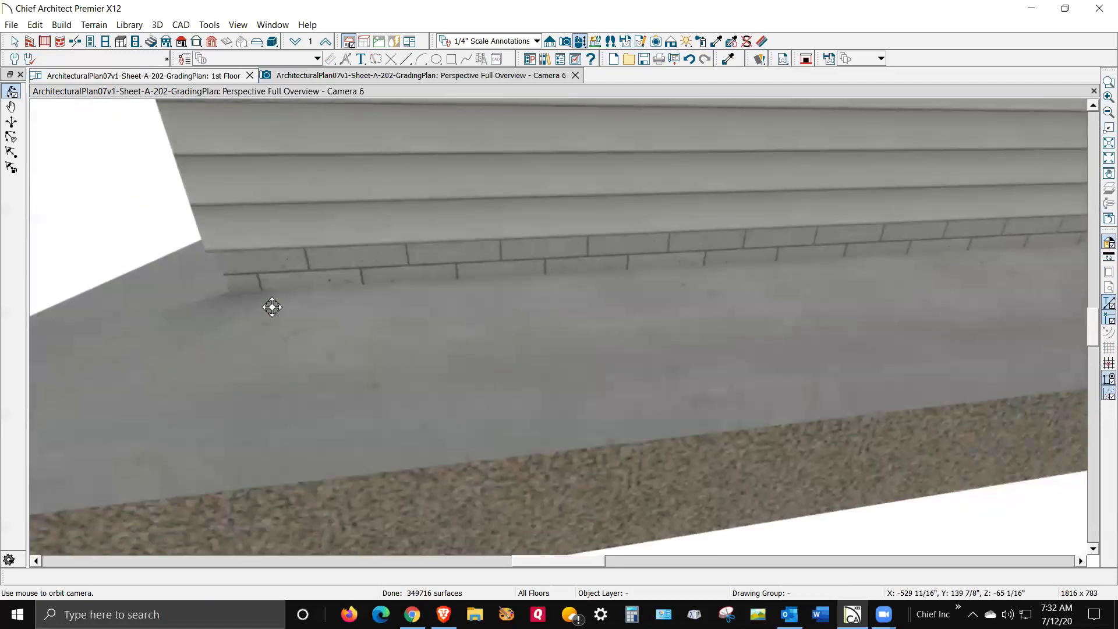
pyautogui.scroll(-10, 272, 307)
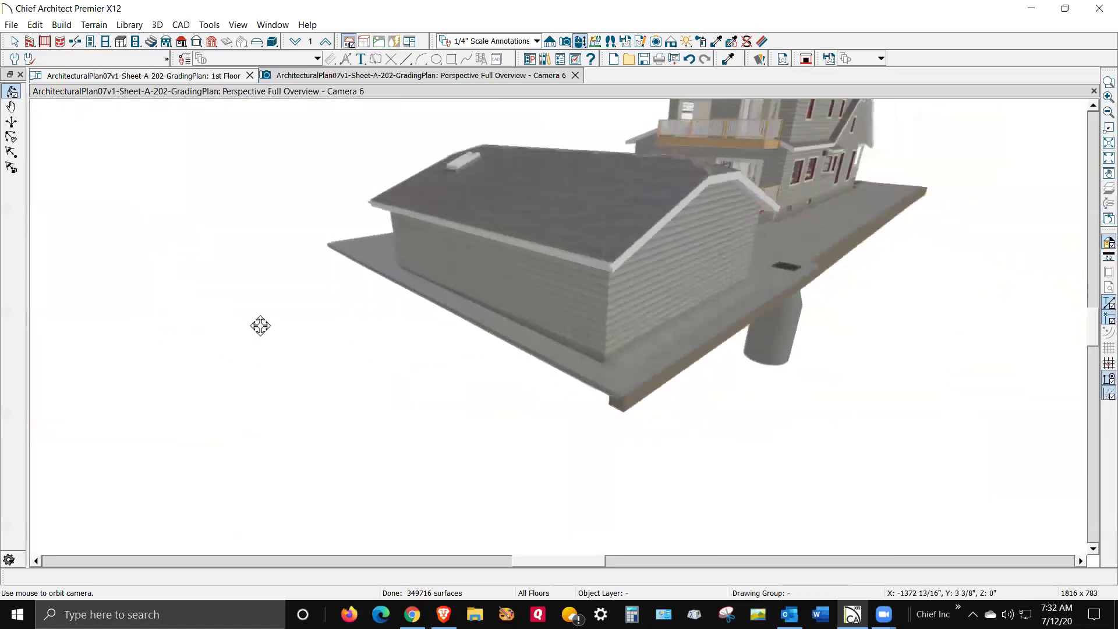
# Orbit over the garage roof toward the deck to inspect the surrounding terrain.
pyautogui.moveTo(278, 328); pyautogui.dragTo(641, 327)
pyautogui.scroll(5, 642, 327)
pyautogui.scroll(-3, 643, 327)
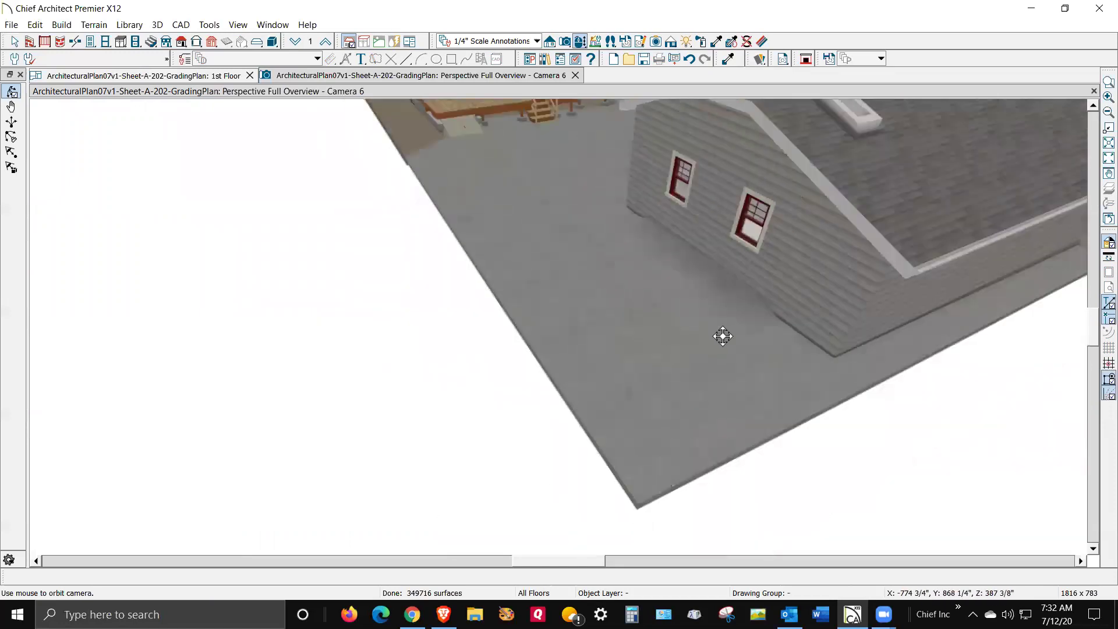
pyautogui.scroll(3, 764, 334)
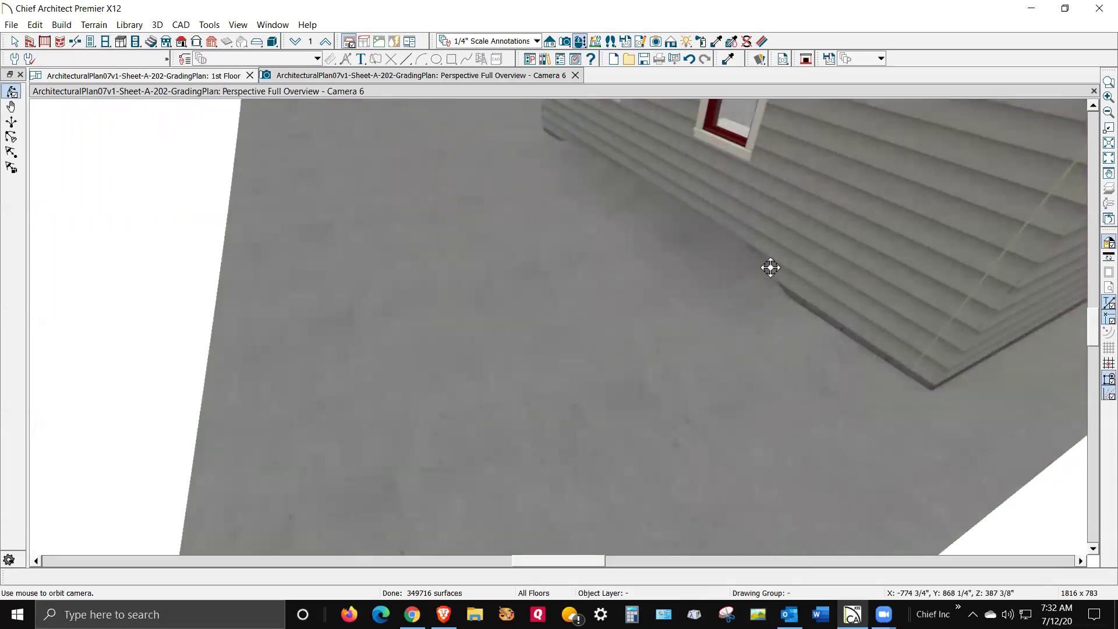
pyautogui.scroll(-5, 734, 326)
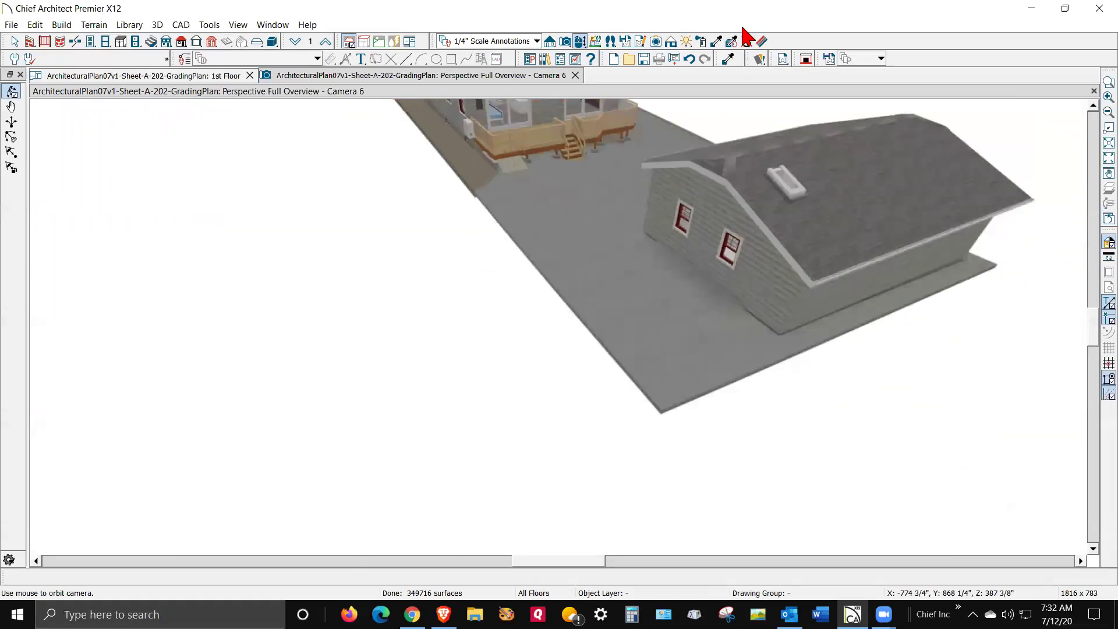
# Render the overview in Vector View and orbit around the house, garage, walkway and deck.
pyautogui.click(672, 42)
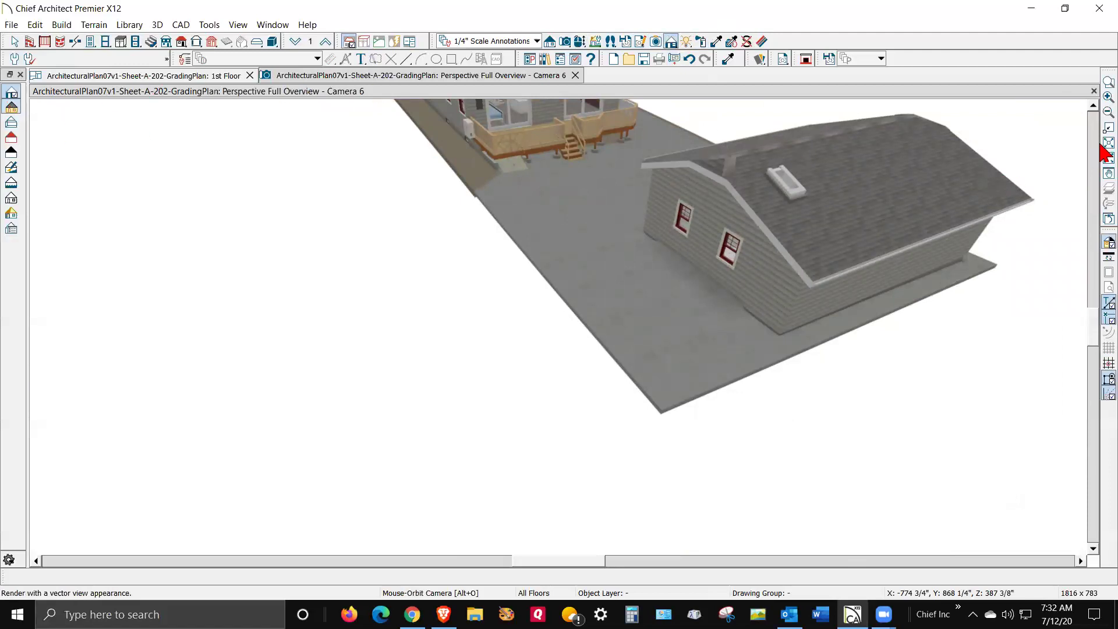
pyautogui.click(1106, 186)
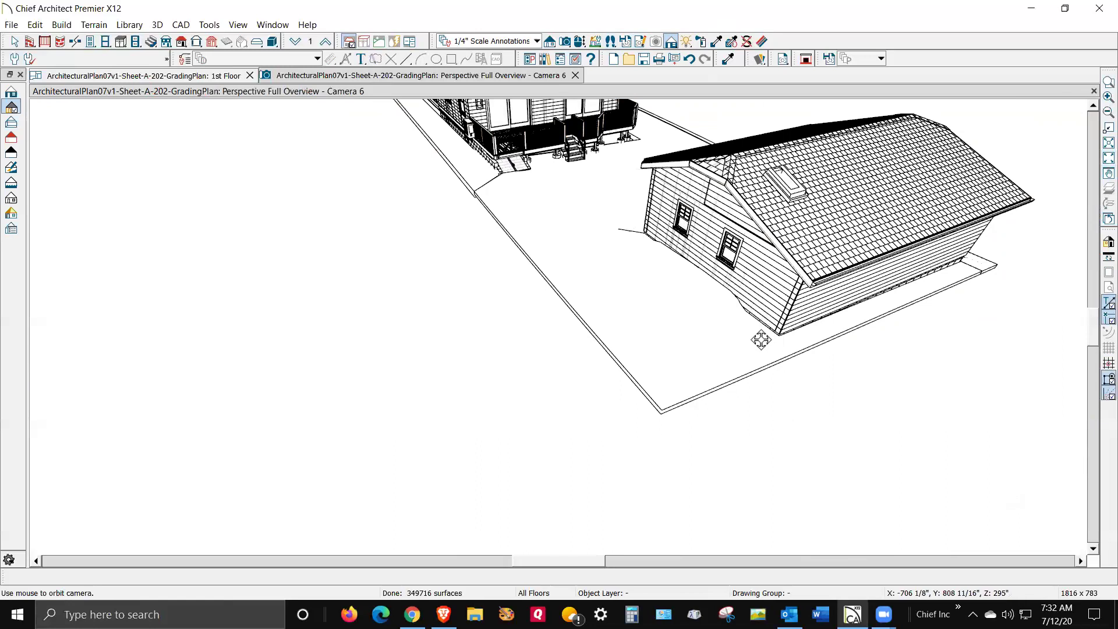
pyautogui.moveTo(587, 233); pyautogui.dragTo(484, 228)
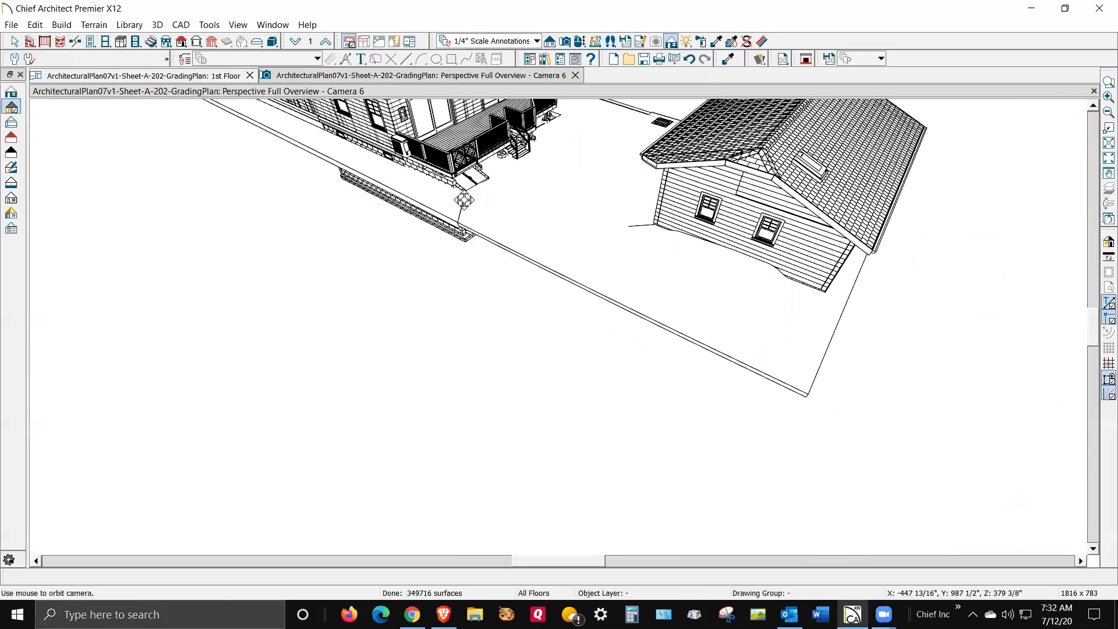
pyautogui.moveTo(526, 194)
pyautogui.mouseDown()
pyautogui.moveTo(546, 154)
pyautogui.moveTo(489, 119)
pyautogui.moveTo(512, 205)
pyautogui.mouseUp()
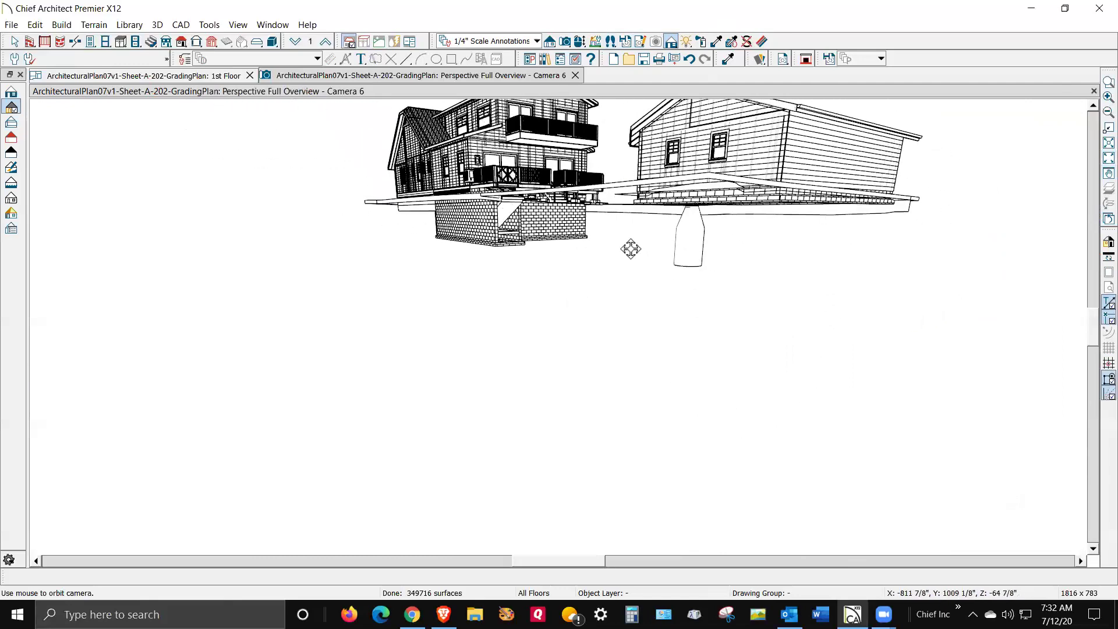
pyautogui.moveTo(774, 214); pyautogui.dragTo(573, 362)
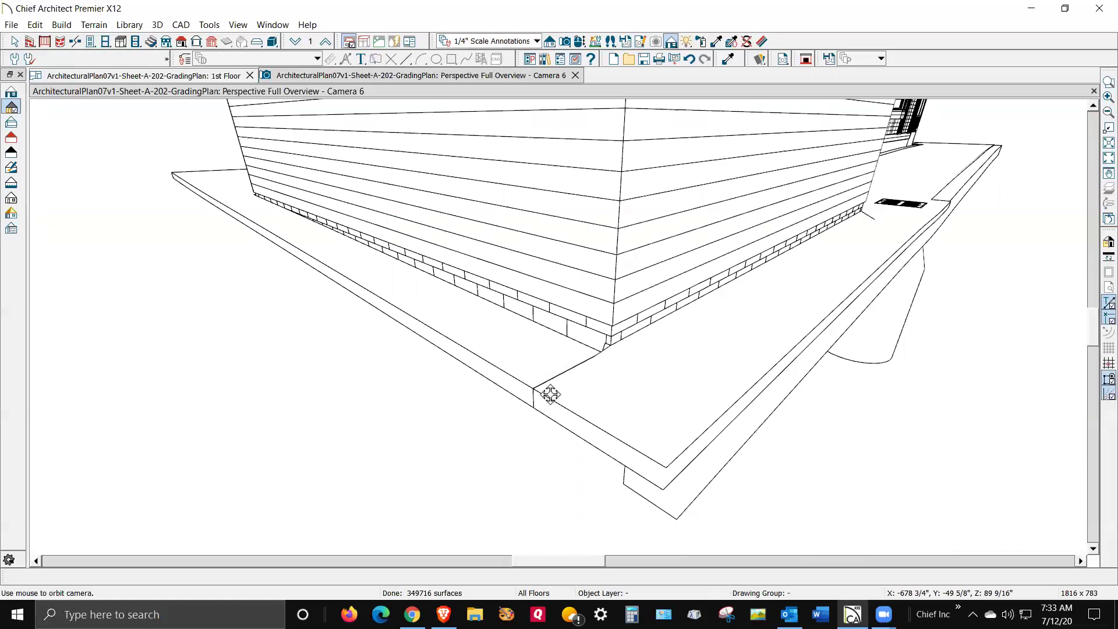
pyautogui.moveTo(762, 320)
pyautogui.mouseDown()
pyautogui.moveTo(706, 330)
pyautogui.moveTo(746, 315)
pyautogui.mouseUp()
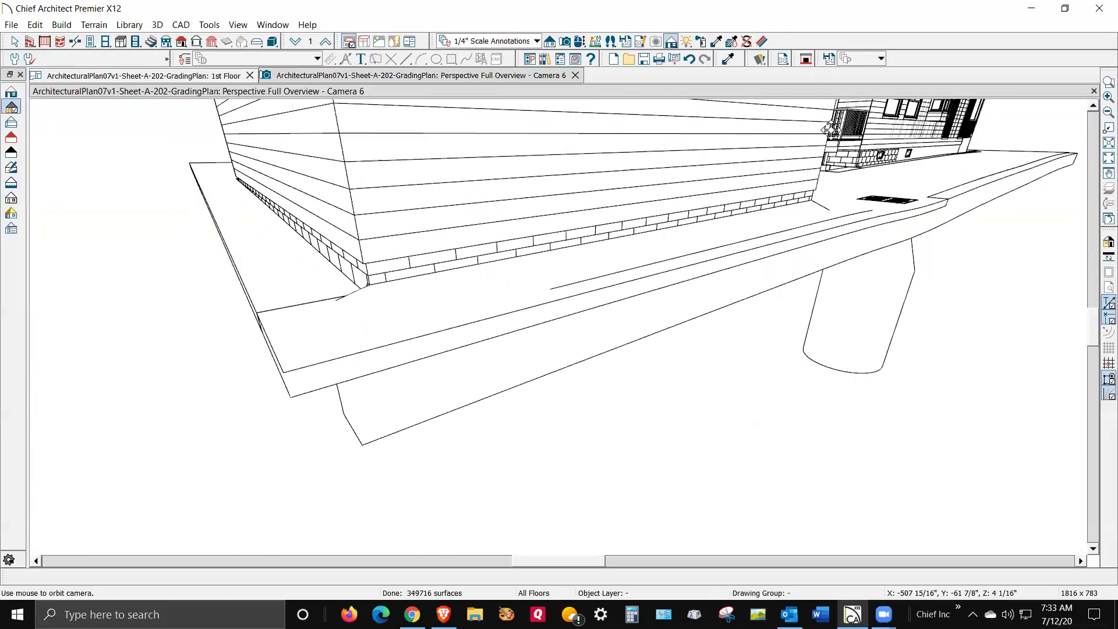
pyautogui.moveTo(871, 213); pyautogui.dragTo(752, 239)
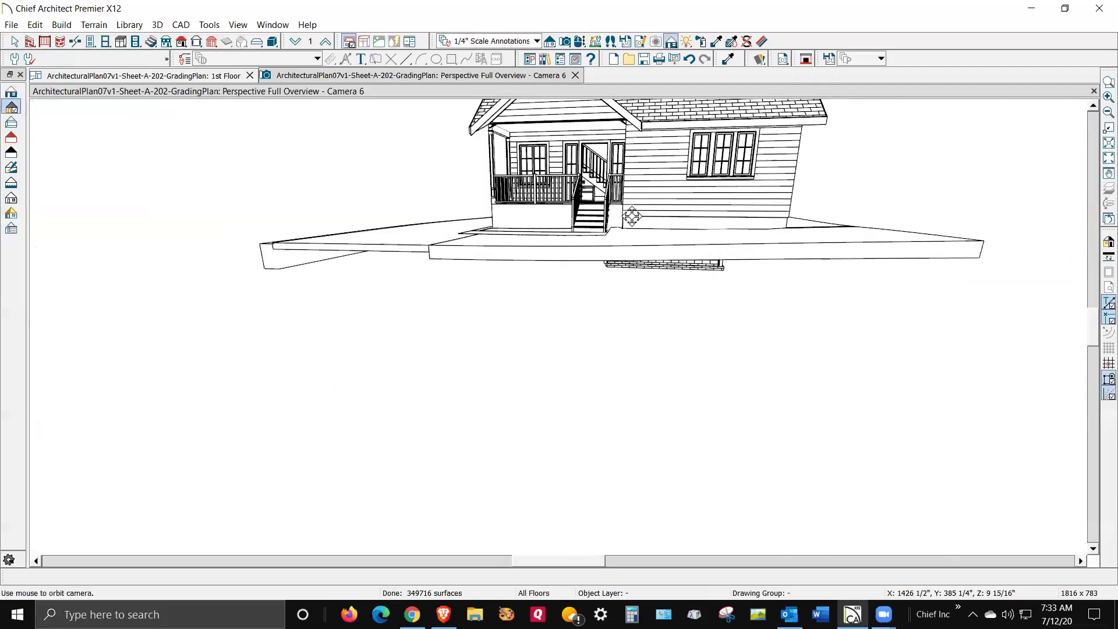
pyautogui.moveTo(890, 255); pyautogui.dragTo(764, 308)
pyautogui.press('space')
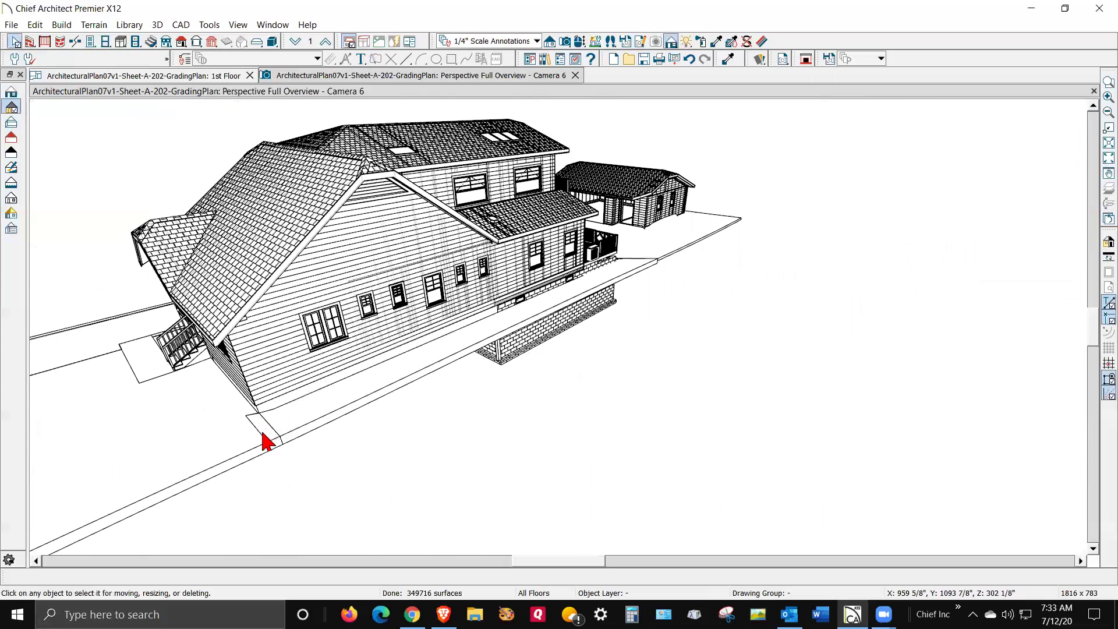
# Select the narrow terrain strip along the house and pull its near end inward.
pyautogui.click(266, 441)
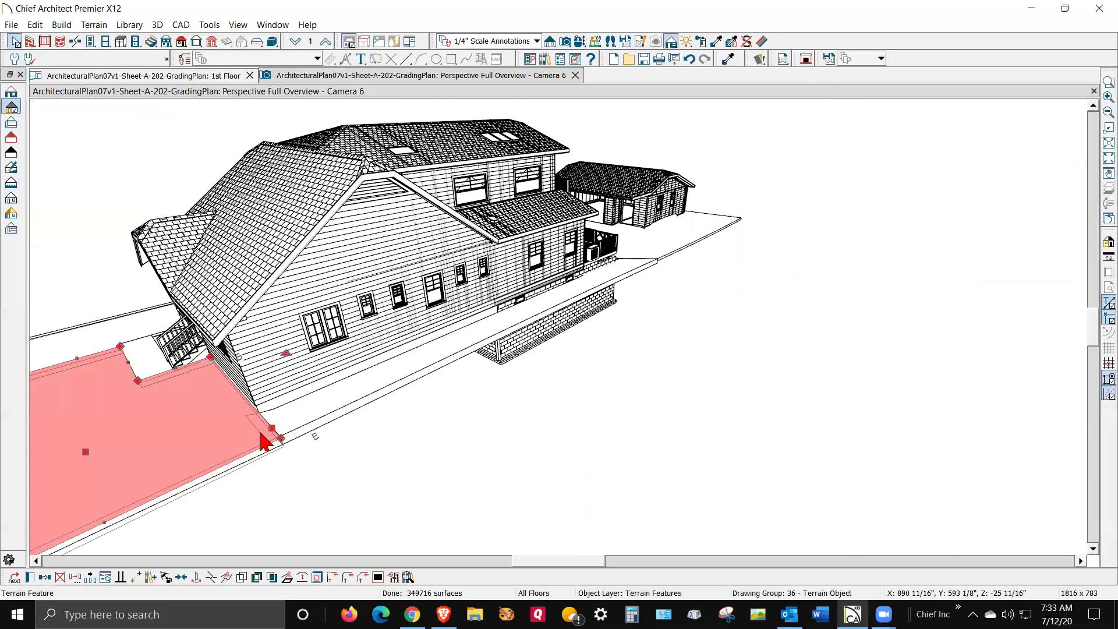
pyautogui.click(299, 415)
pyautogui.press('Escape')
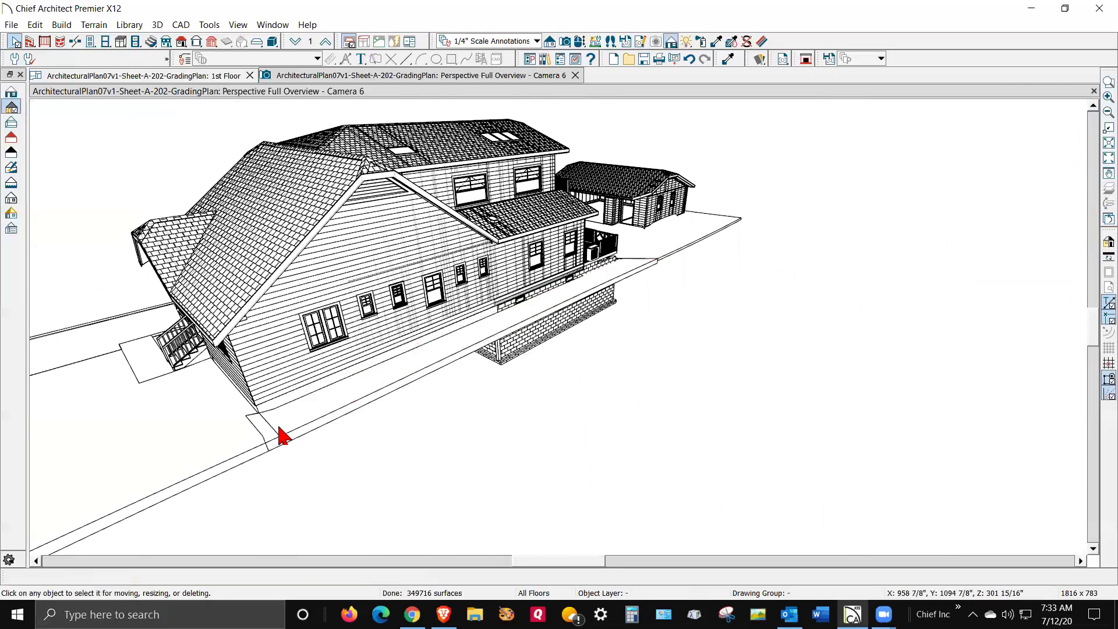
pyautogui.scroll(5, 286, 434)
pyautogui.scroll(-5, 285, 434)
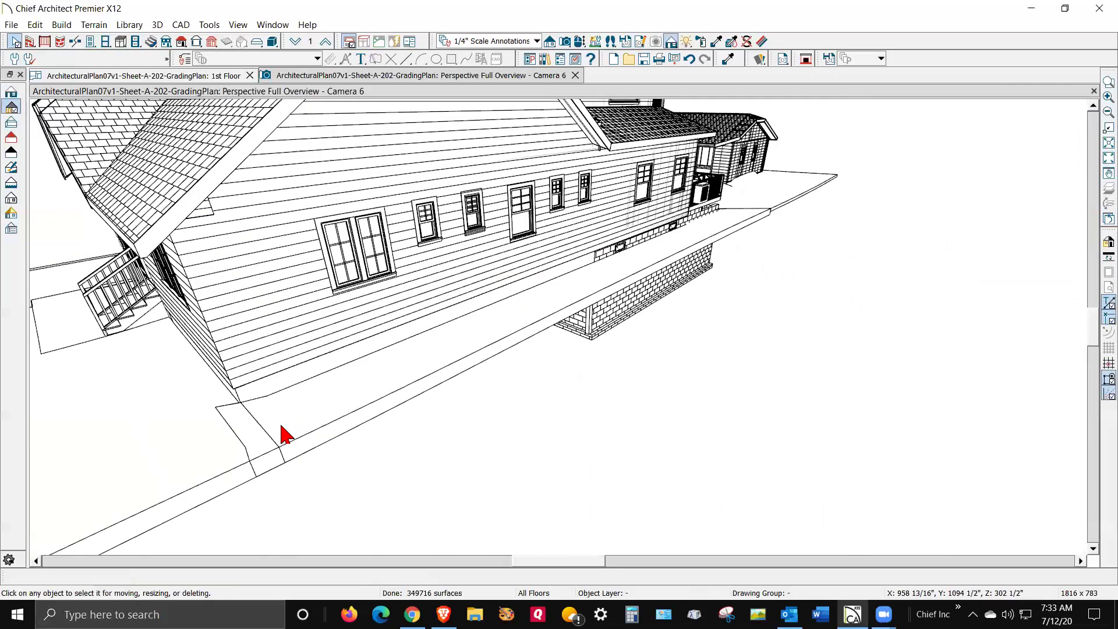
pyautogui.click(265, 445)
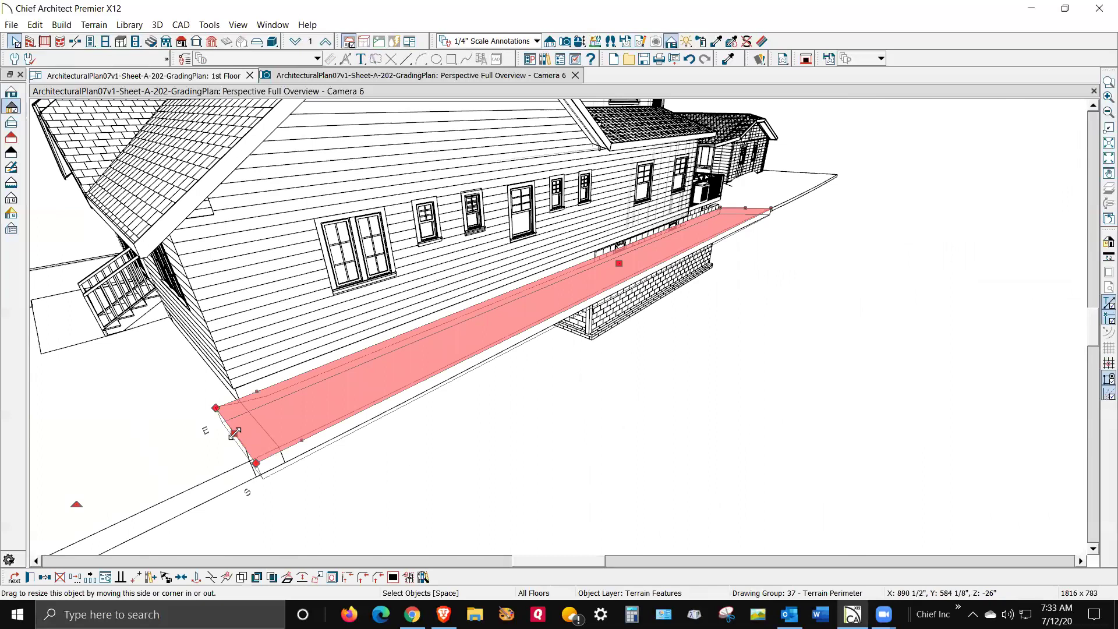
pyautogui.moveTo(238, 433); pyautogui.dragTo(262, 426)
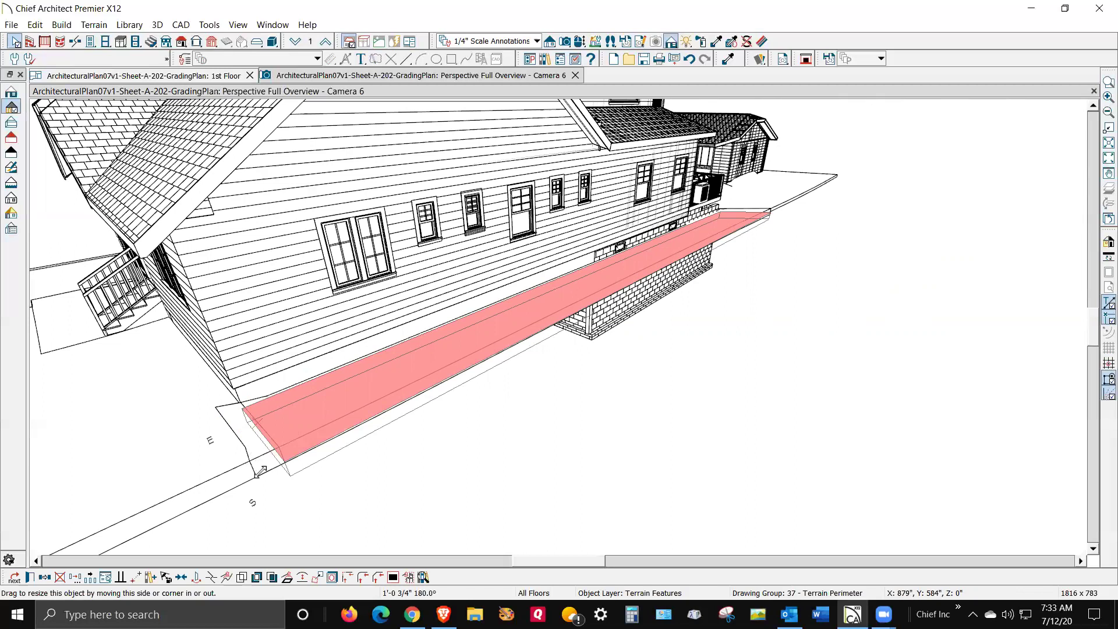
pyautogui.click(426, 471)
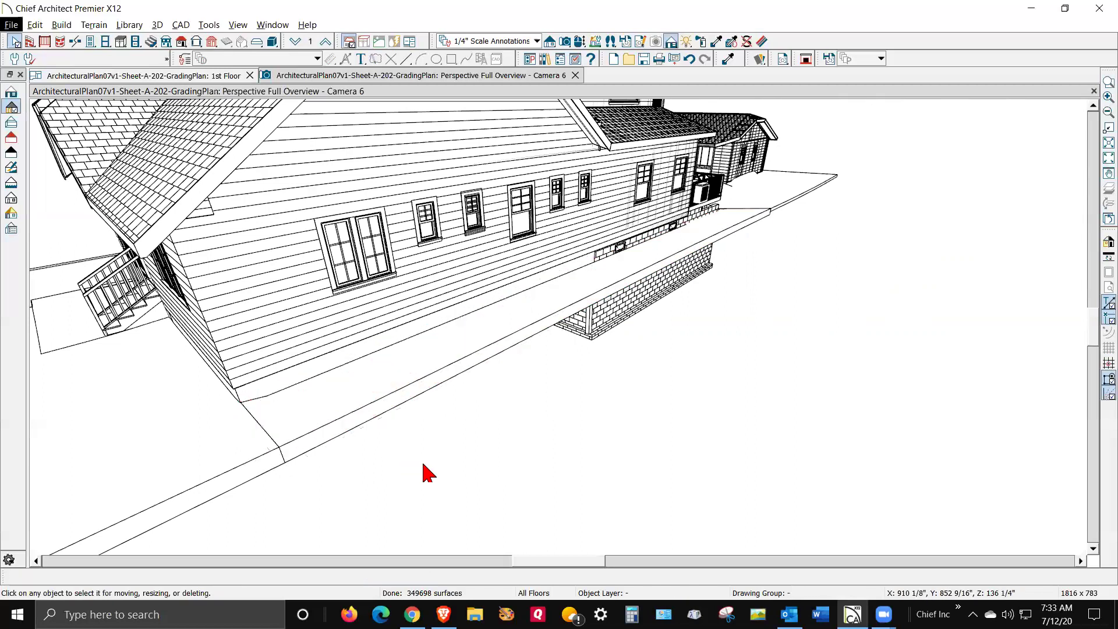
# Check the deck-side terrain strip's specification, then orbit out to see the whole house.
pyautogui.scroll(-5, 641, 351)
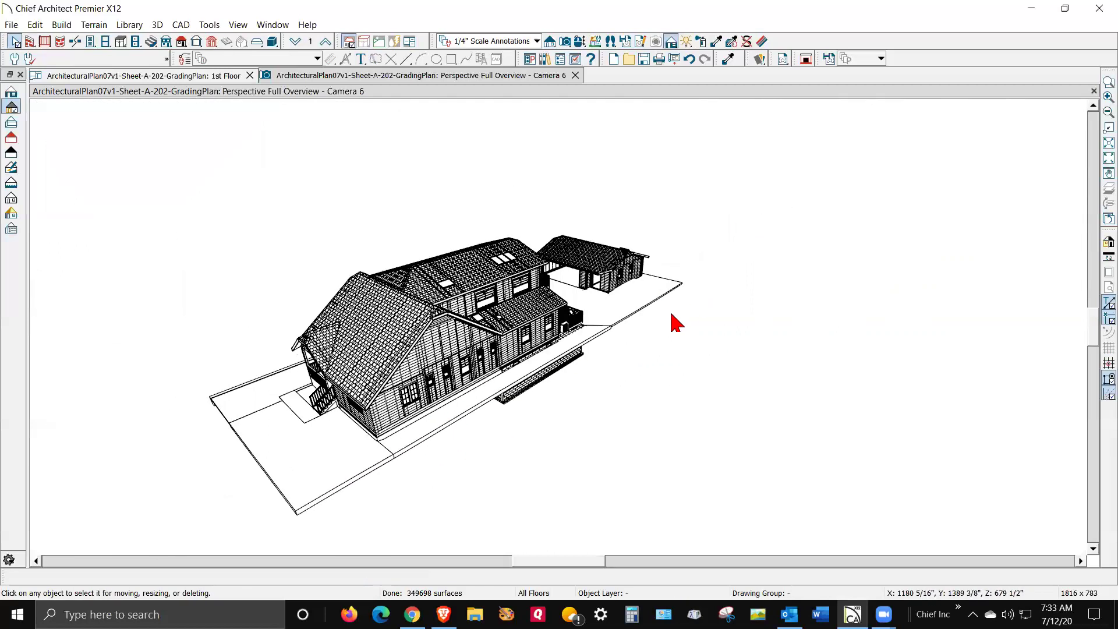
pyautogui.scroll(3, 623, 320)
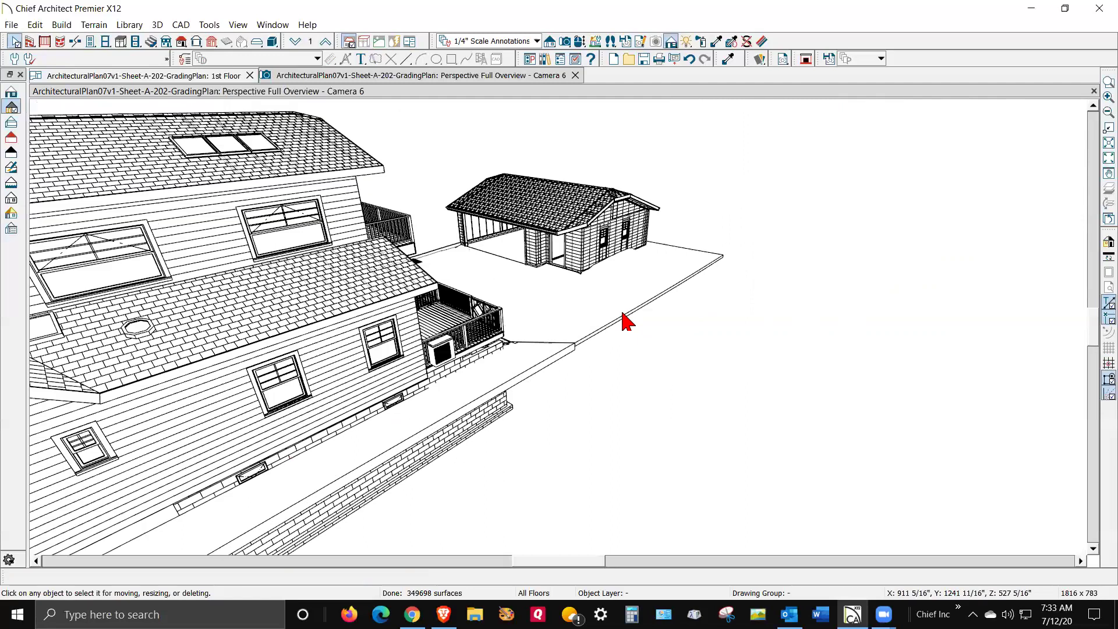
pyautogui.scroll(2, 623, 320)
pyautogui.click(506, 382)
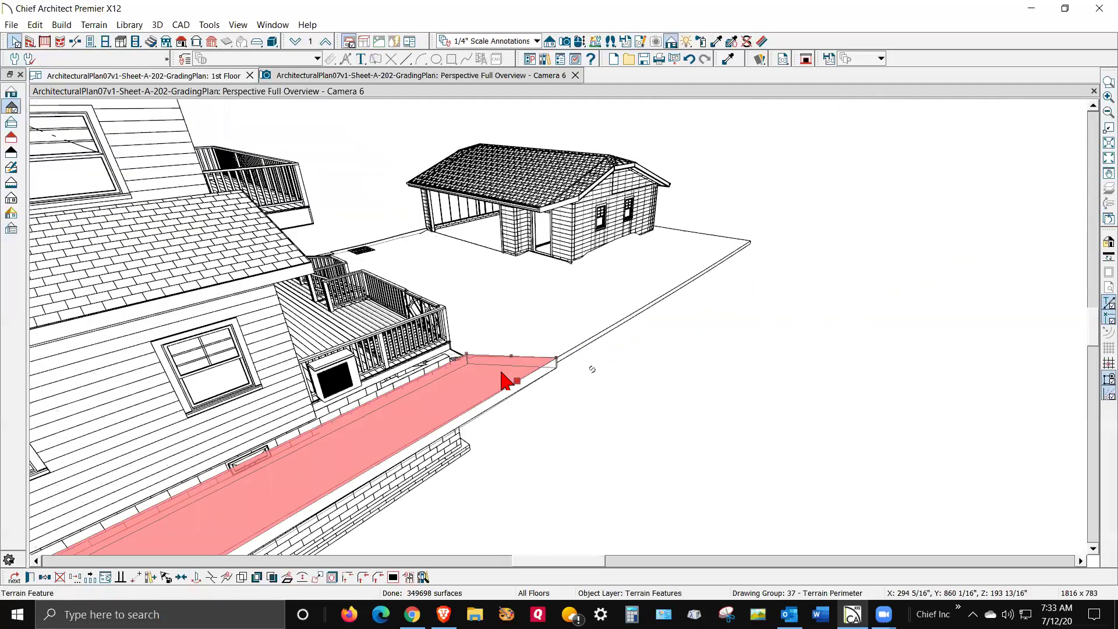
pyautogui.doubleClick(528, 372)
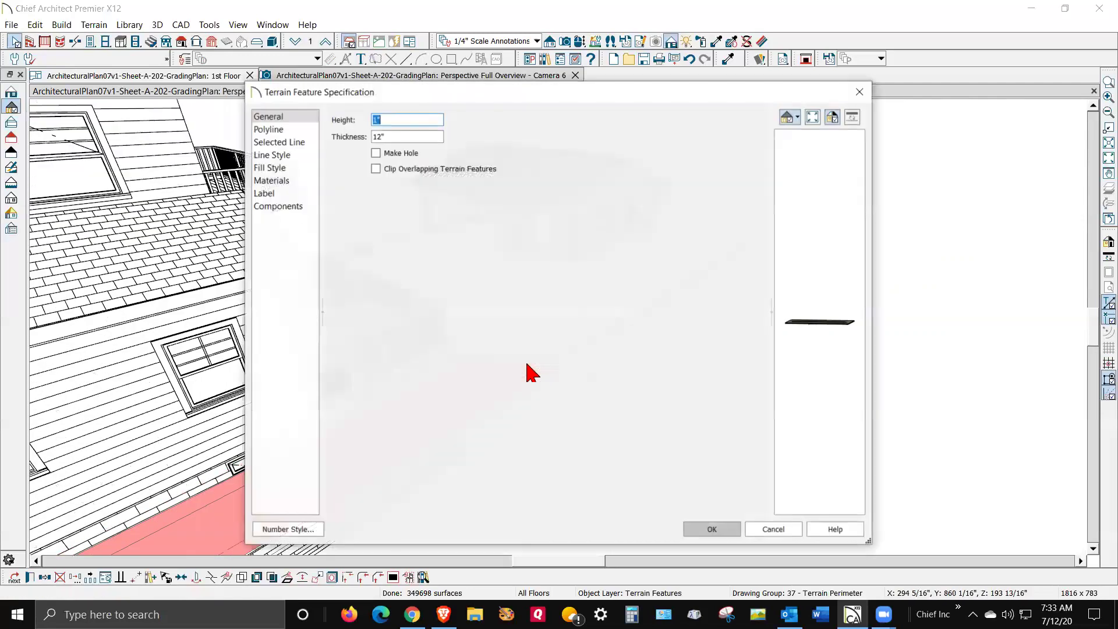
pyautogui.click(767, 527)
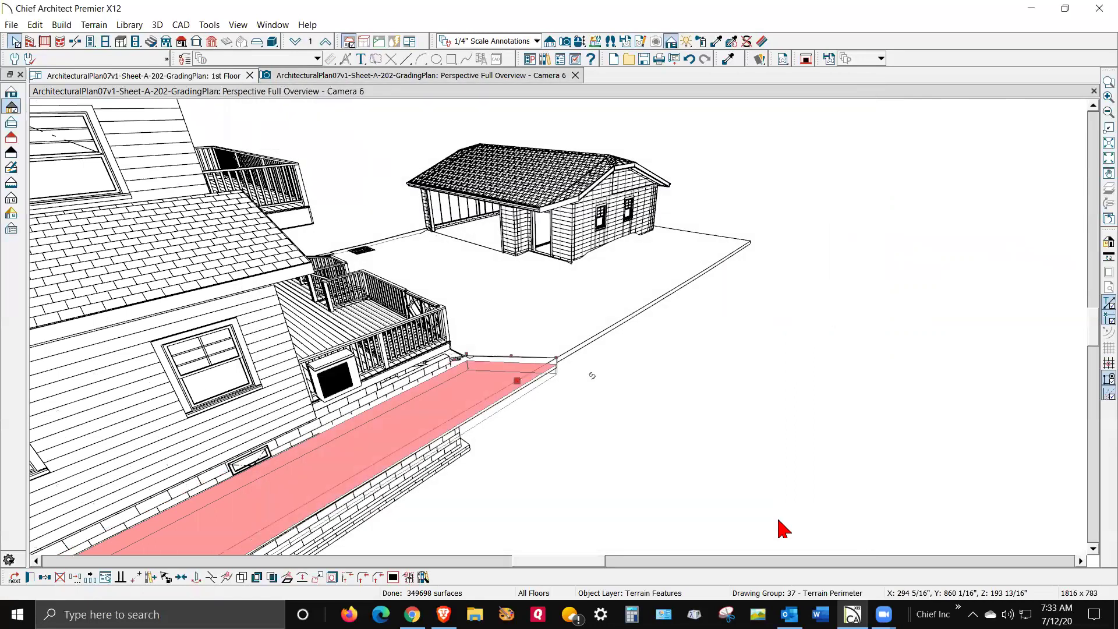
pyautogui.click(566, 343)
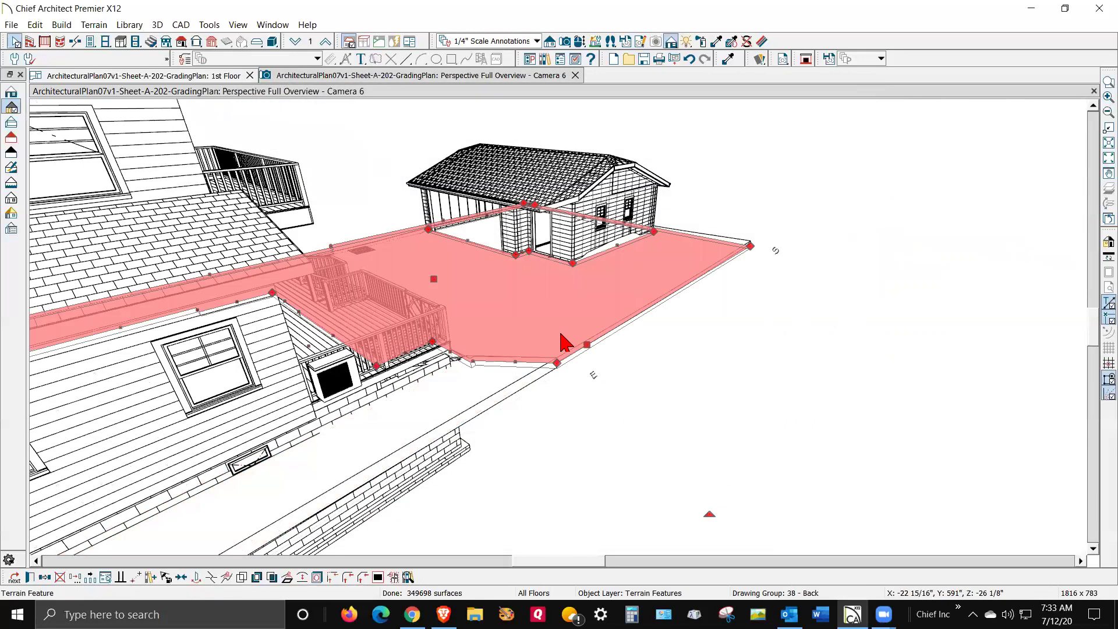
pyautogui.click(716, 422)
pyautogui.moveTo(892, 282); pyautogui.dragTo(873, 307, button='middle')
pyautogui.scroll(-3, 873, 307)
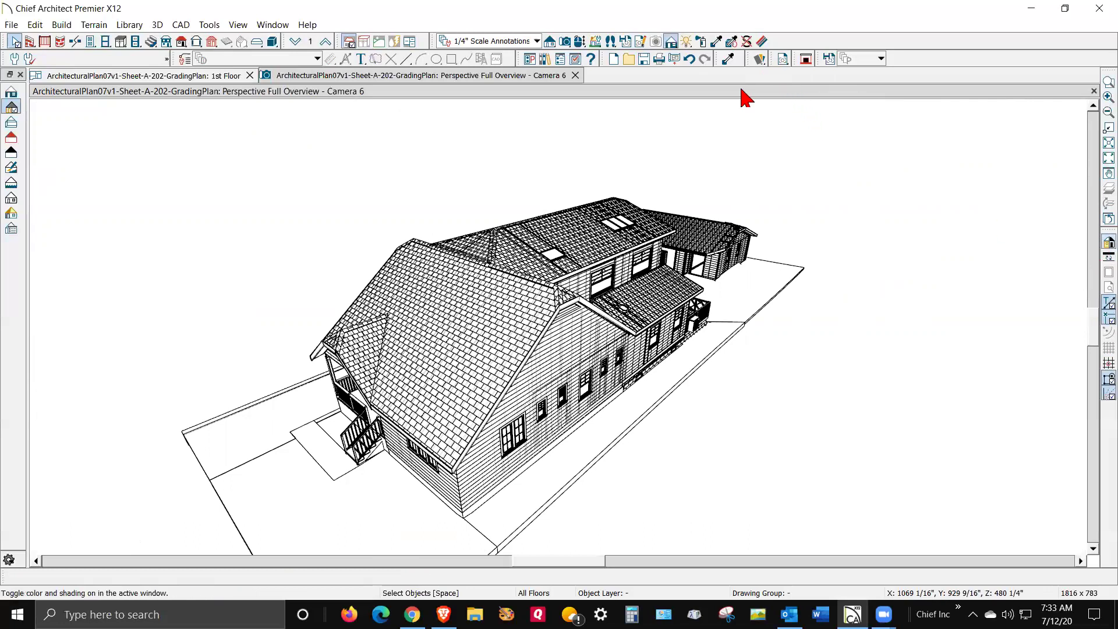
# Turn colour on with Standard rendering and orbit the camera around the house.
pyautogui.click(675, 41)
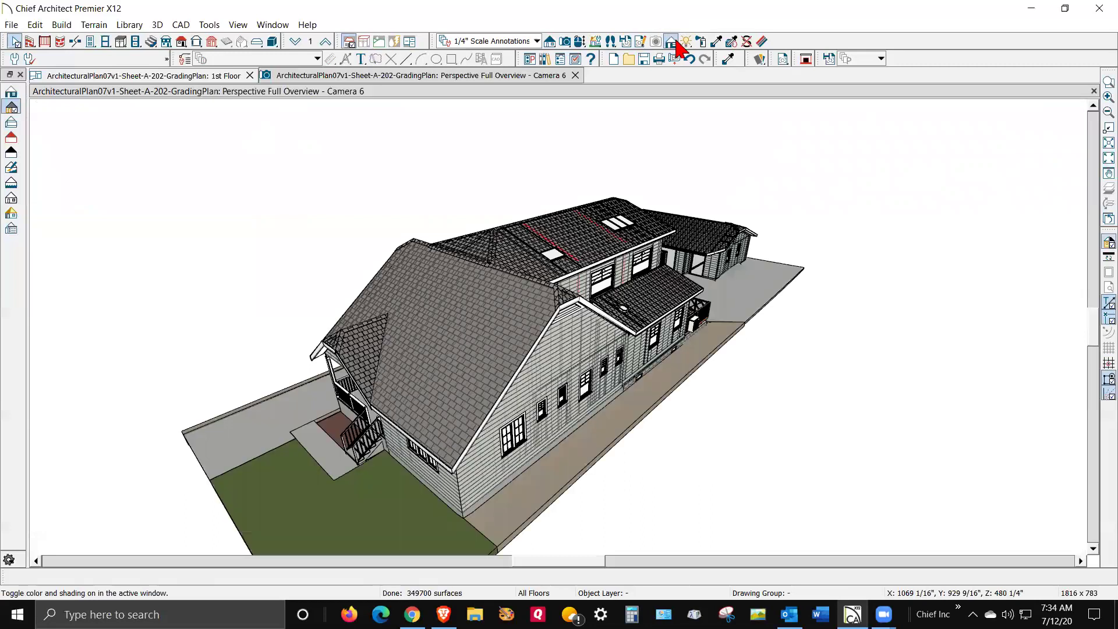
pyautogui.click(13, 93)
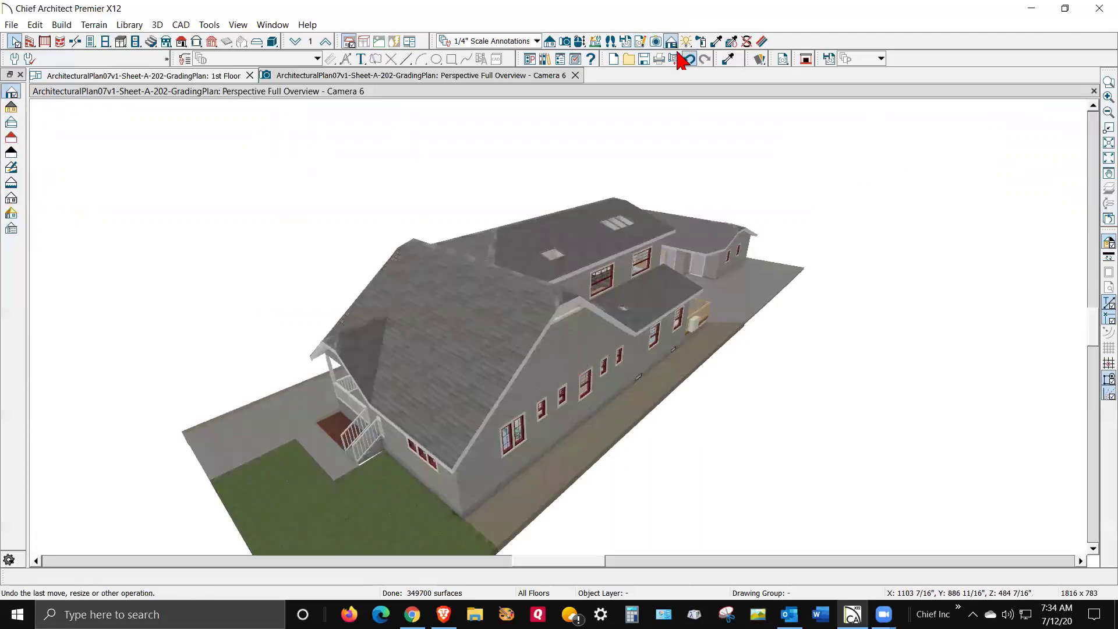
pyautogui.click(580, 41)
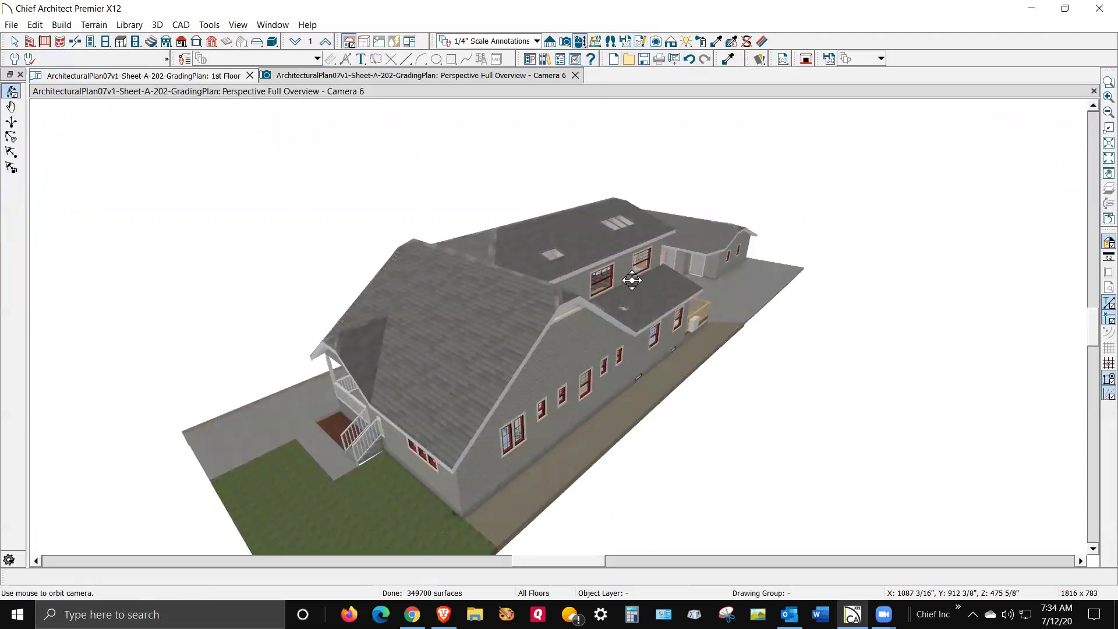
pyautogui.moveTo(628, 283); pyautogui.dragTo(659, 262)
pyautogui.scroll(5, 615, 399)
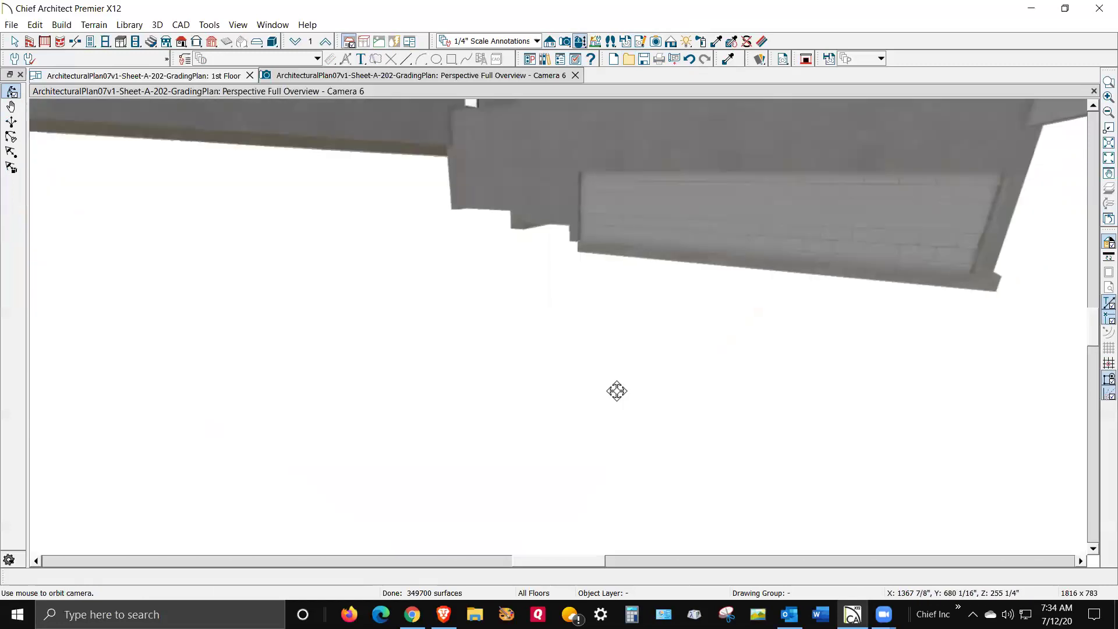
pyautogui.scroll(-3, 617, 391)
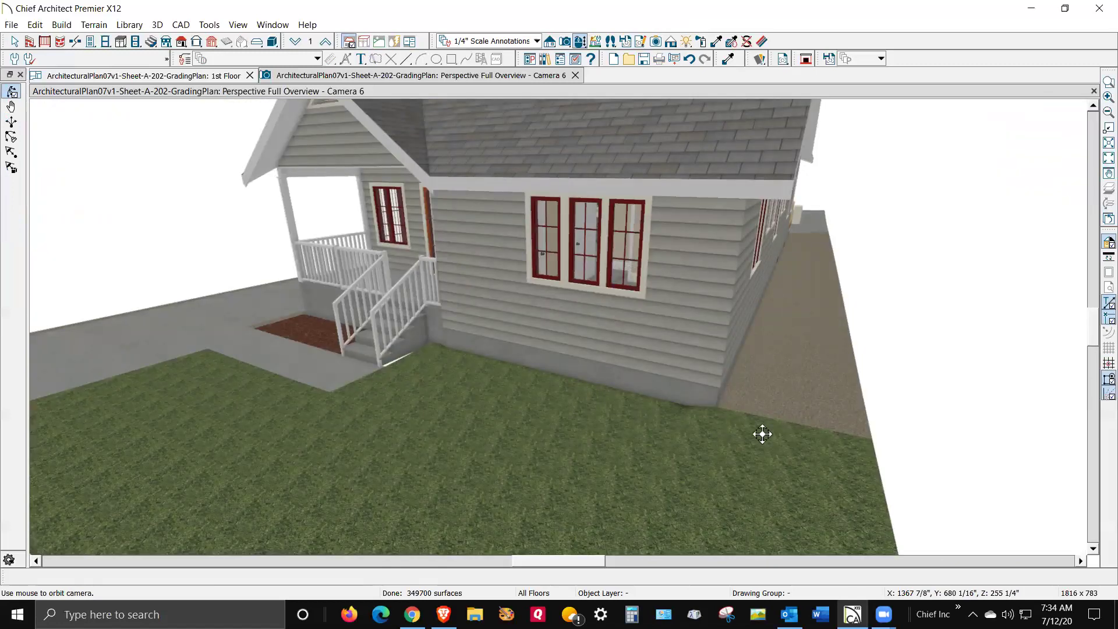
# Orbit to view the other long side from above, then close the 3D camera view.
pyautogui.moveTo(763, 434); pyautogui.dragTo(617, 485)
pyautogui.scroll(4, 649, 240)
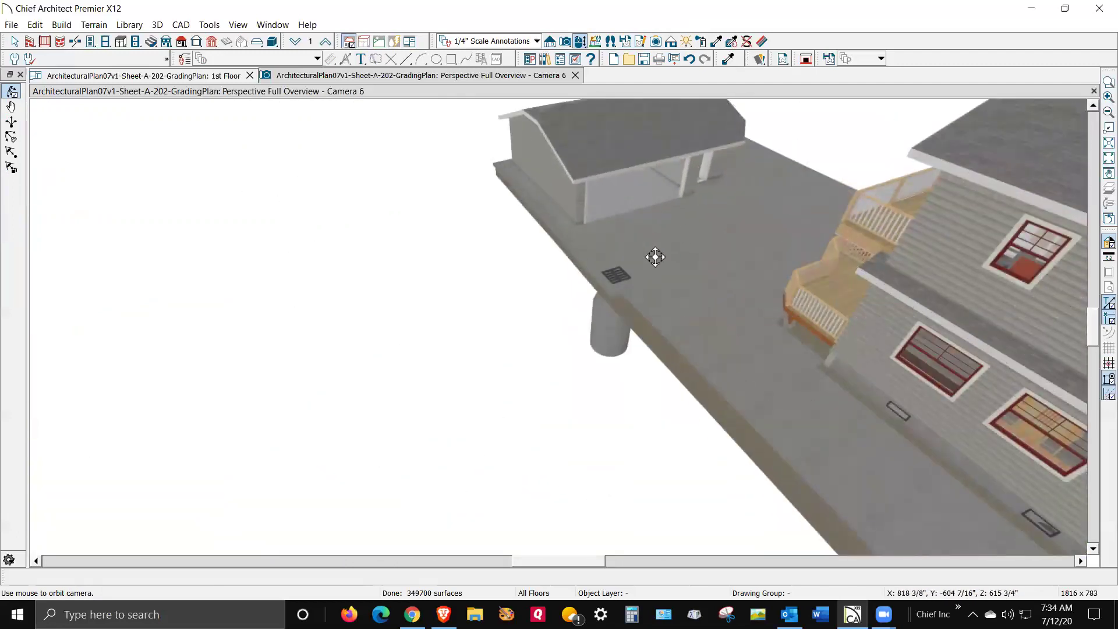
pyautogui.scroll(3, 646, 251)
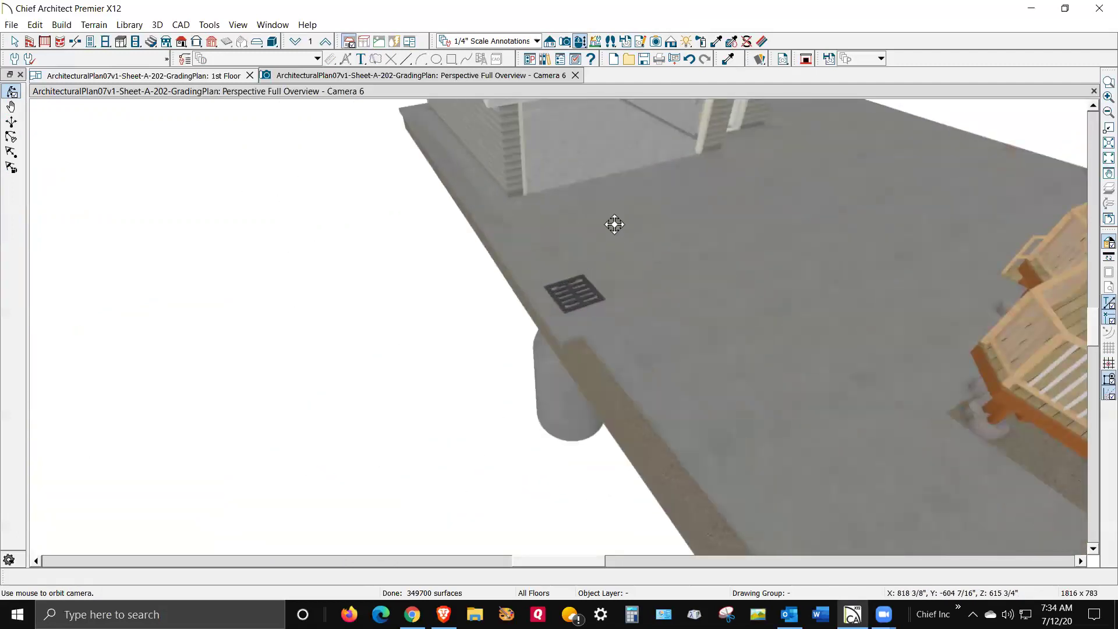
pyautogui.scroll(2, 614, 224)
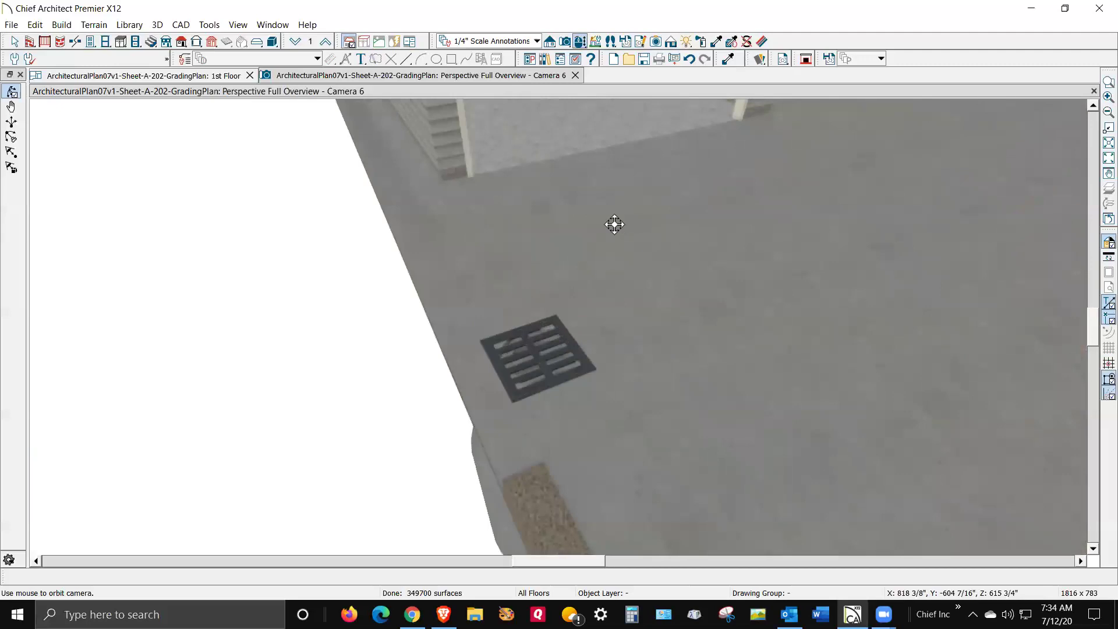
pyautogui.scroll(-5, 392, 198)
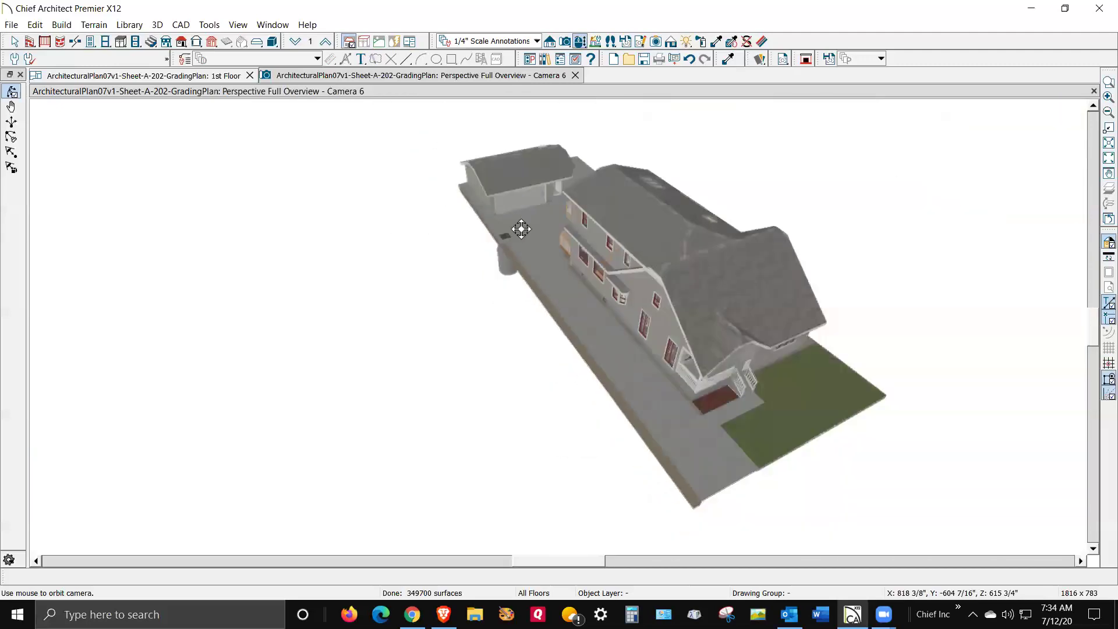
pyautogui.scroll(-3, 519, 228)
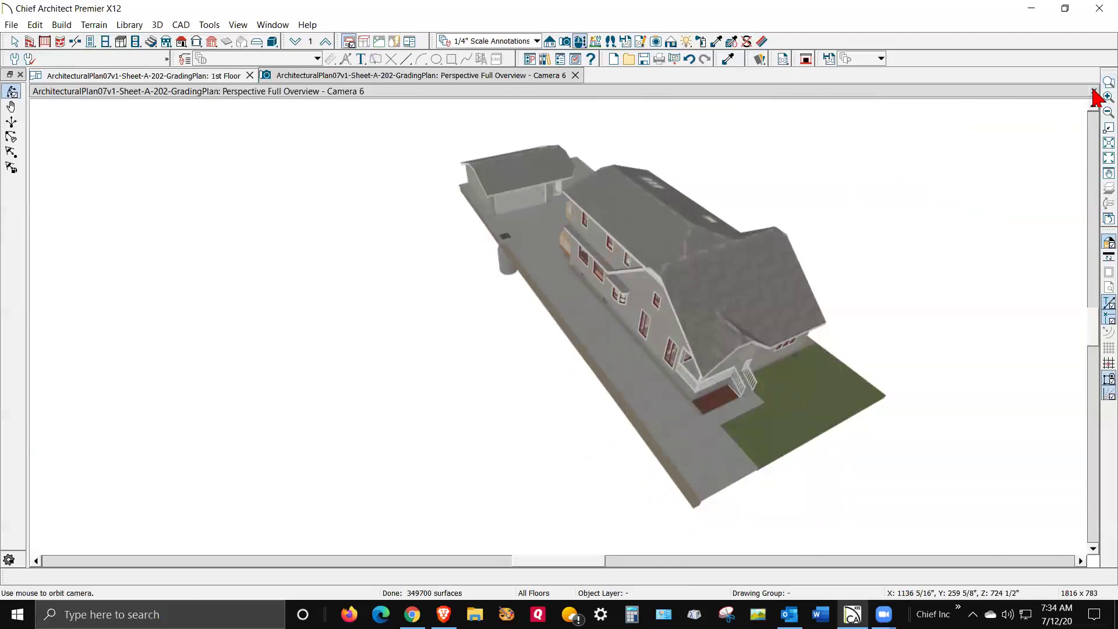
pyautogui.hotkey('ctrl', 'w')
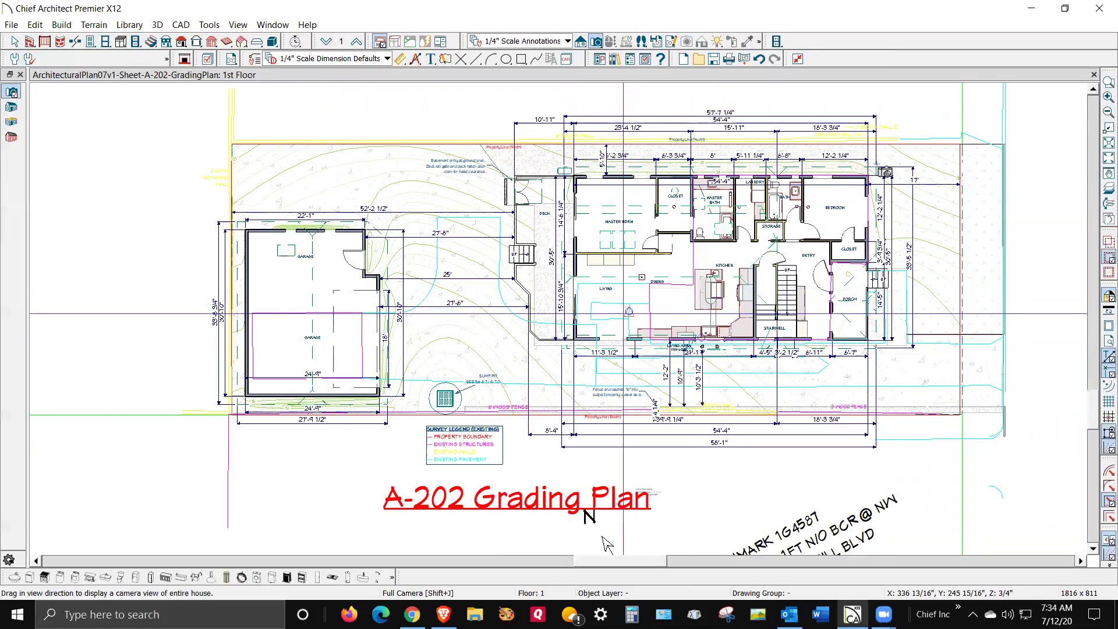
# Close the grading plan and delete both plan files from the HT folder.
pyautogui.click(1094, 75)
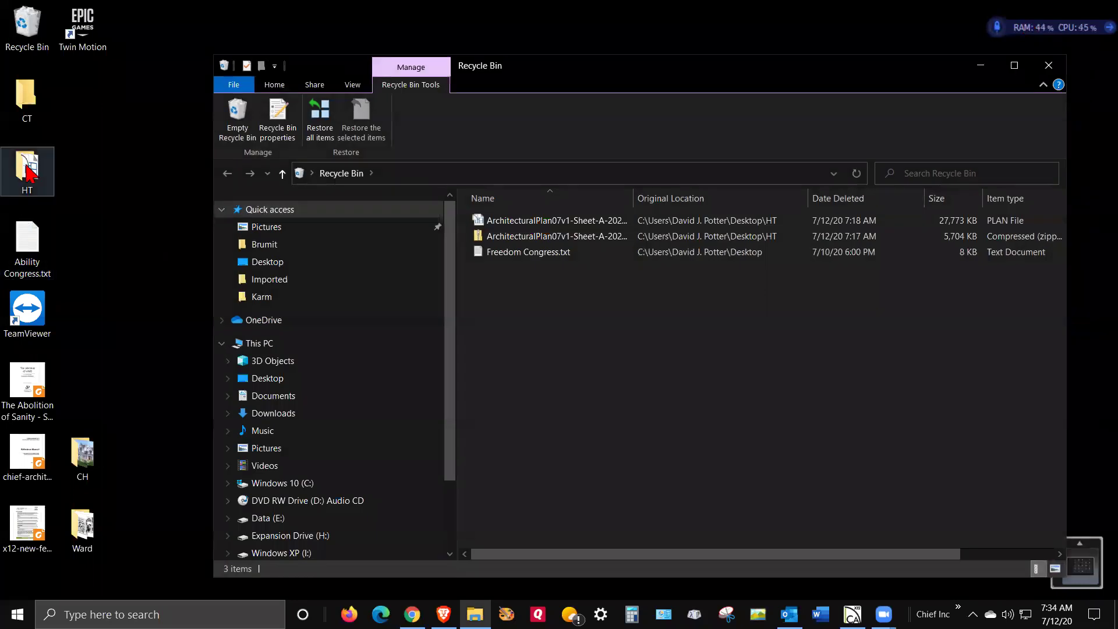
pyautogui.click(26, 170)
pyautogui.doubleClick(26, 170)
pyautogui.moveTo(711, 213); pyautogui.dragTo(475, 169)
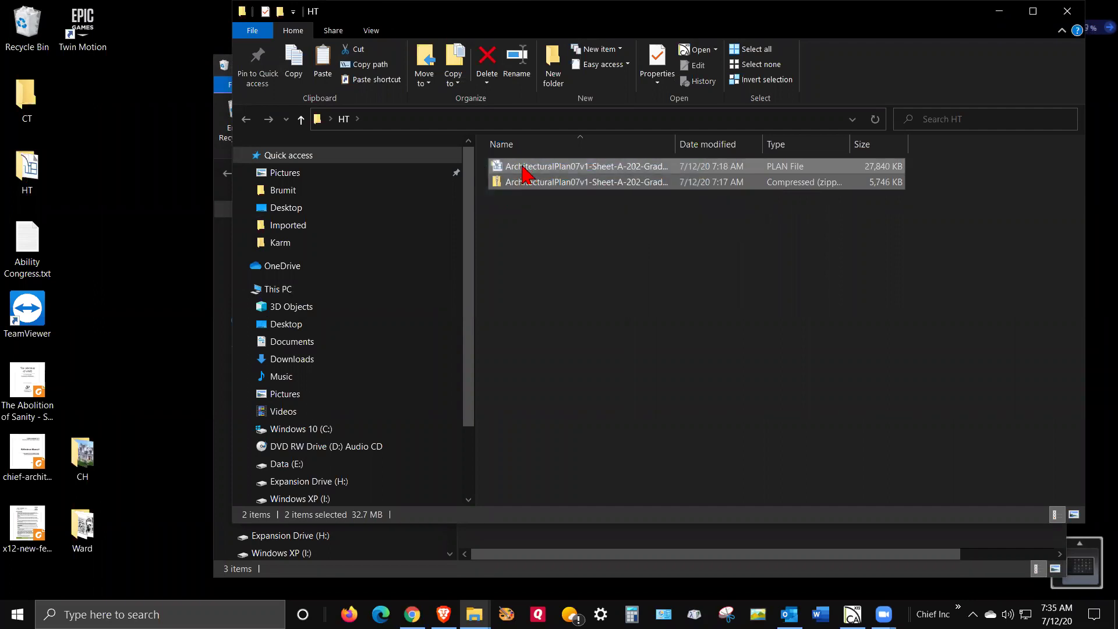
pyautogui.rightClick(526, 173)
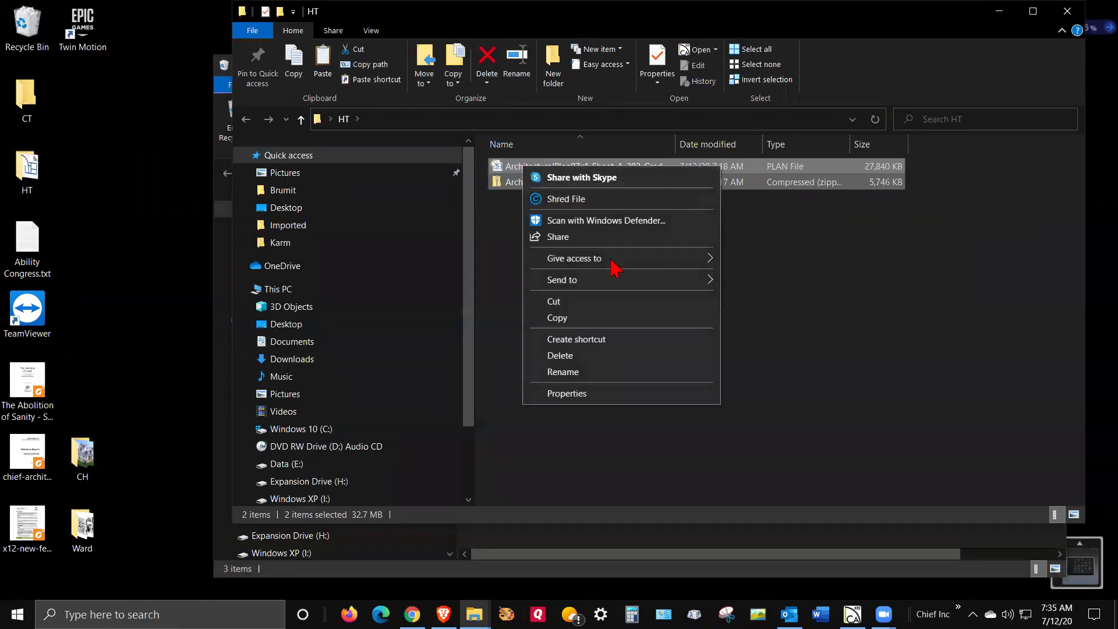
pyautogui.click(593, 356)
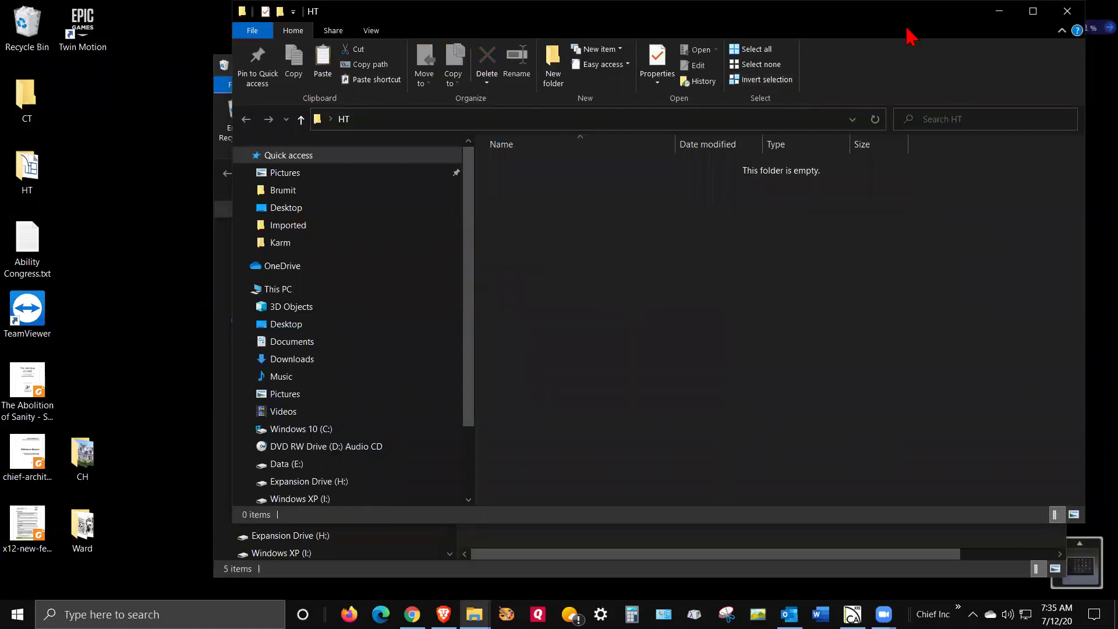
# Open the Recycle Bin from the desktop.
pyautogui.click(28, 33)
pyautogui.rightClick(32, 32)
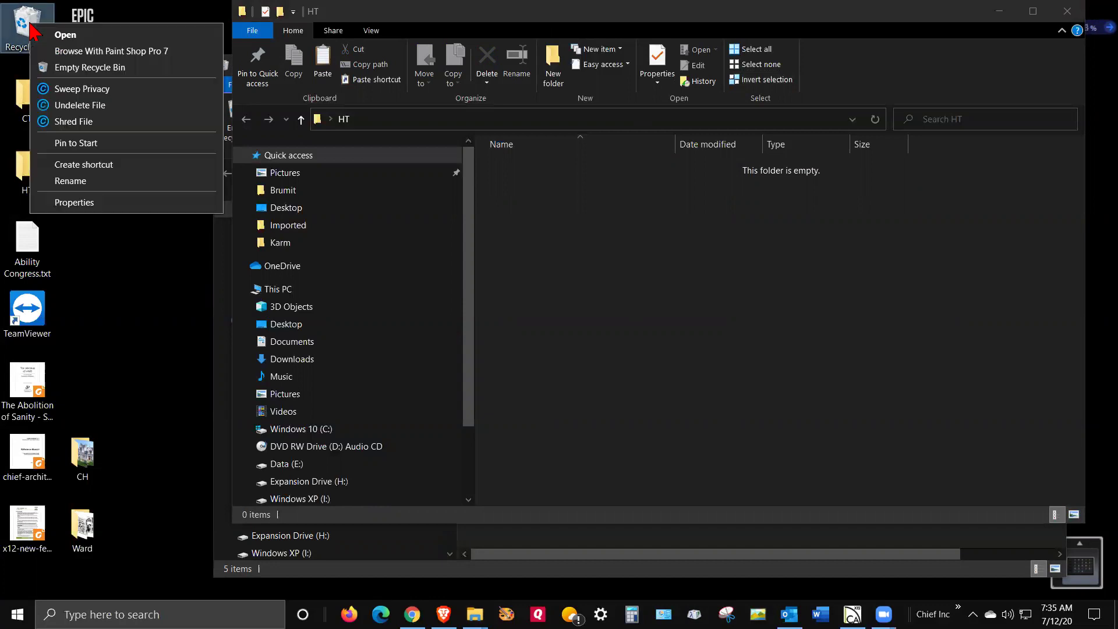
pyautogui.click(65, 35)
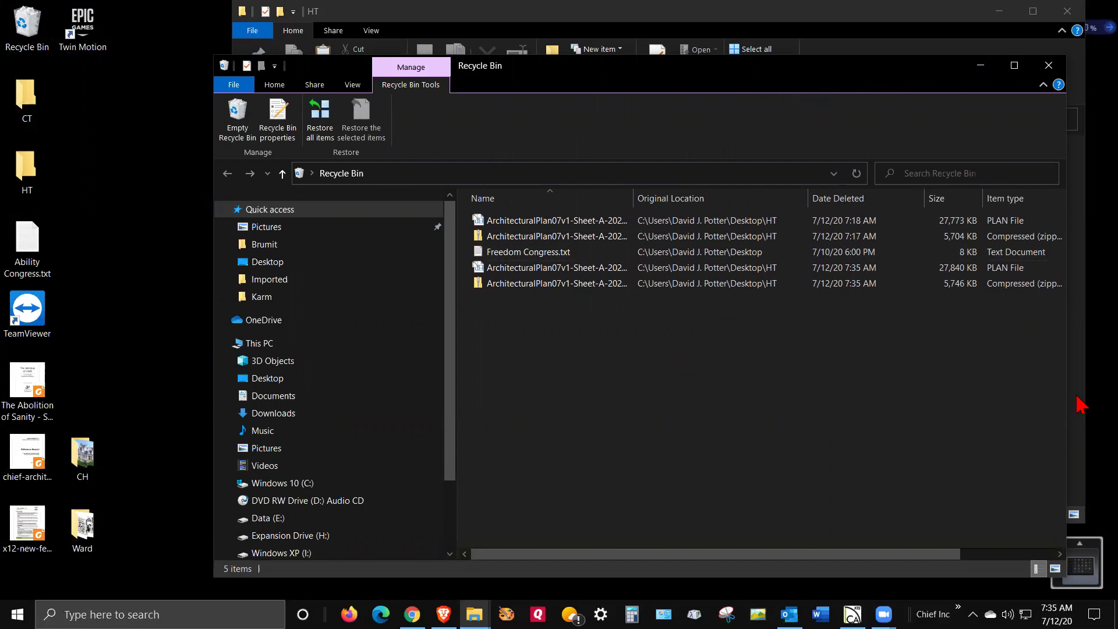
# Widen the Recycle Bin window and restore the original PLAN file deleted at 7:18 AM.
pyautogui.moveTo(1069, 398); pyautogui.dragTo(1097, 397)
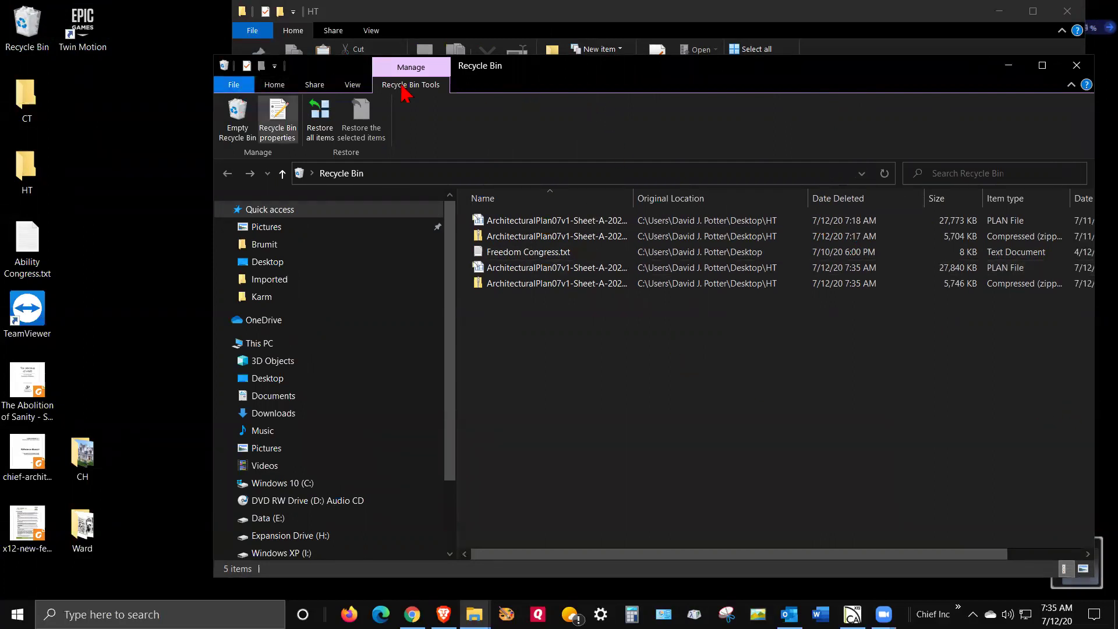
pyautogui.moveTo(706, 70); pyautogui.dragTo(618, 71)
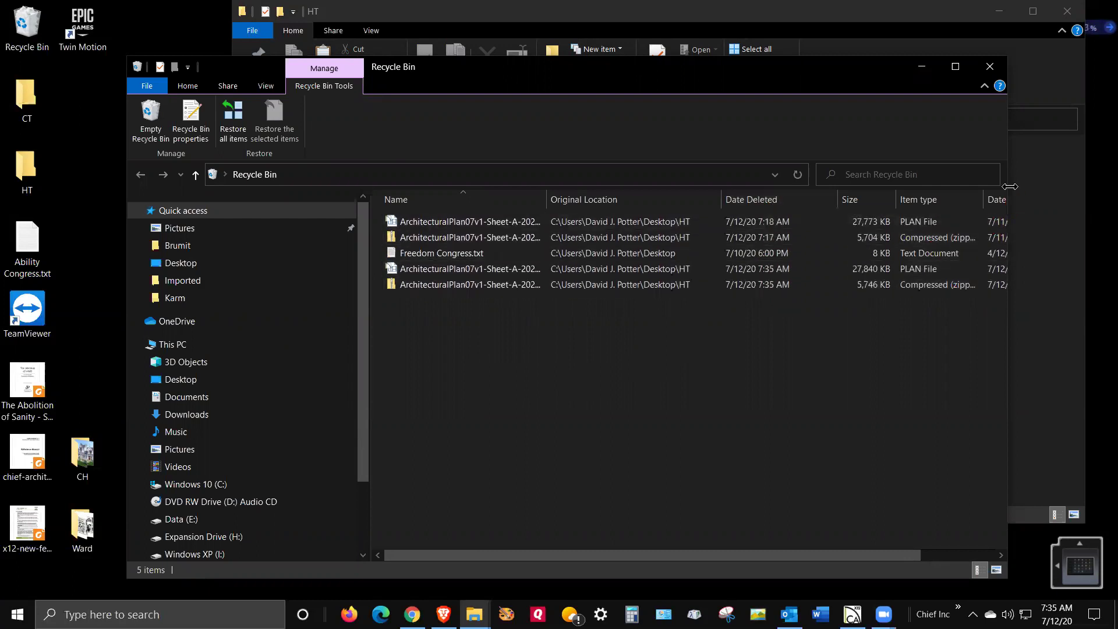
pyautogui.moveTo(1007, 199); pyautogui.dragTo(1103, 210)
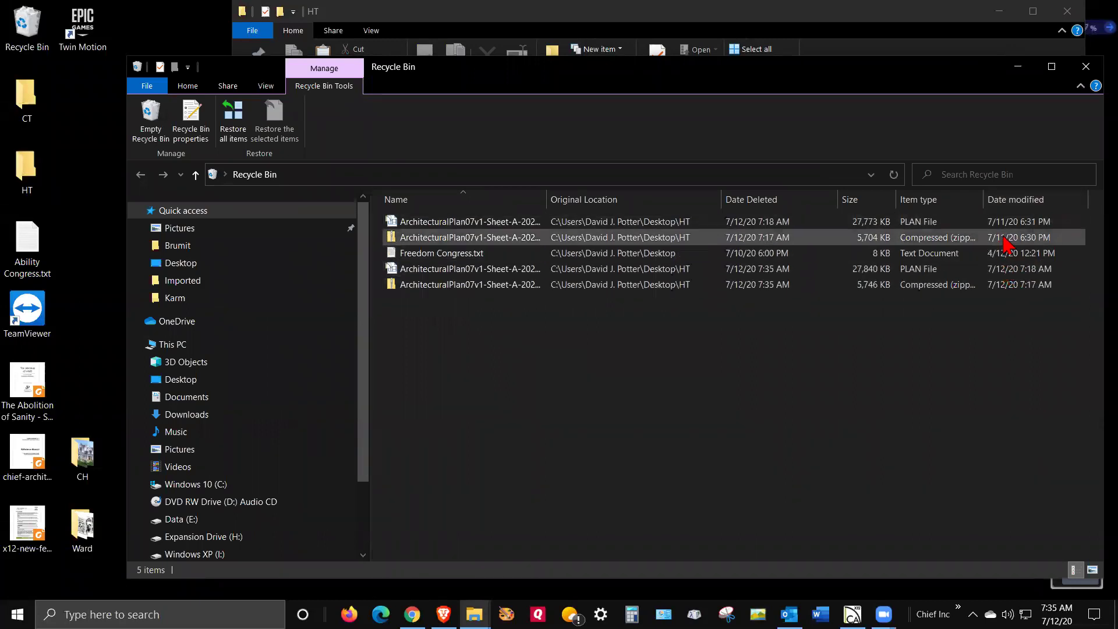
pyautogui.click(635, 225)
pyautogui.rightClick(635, 225)
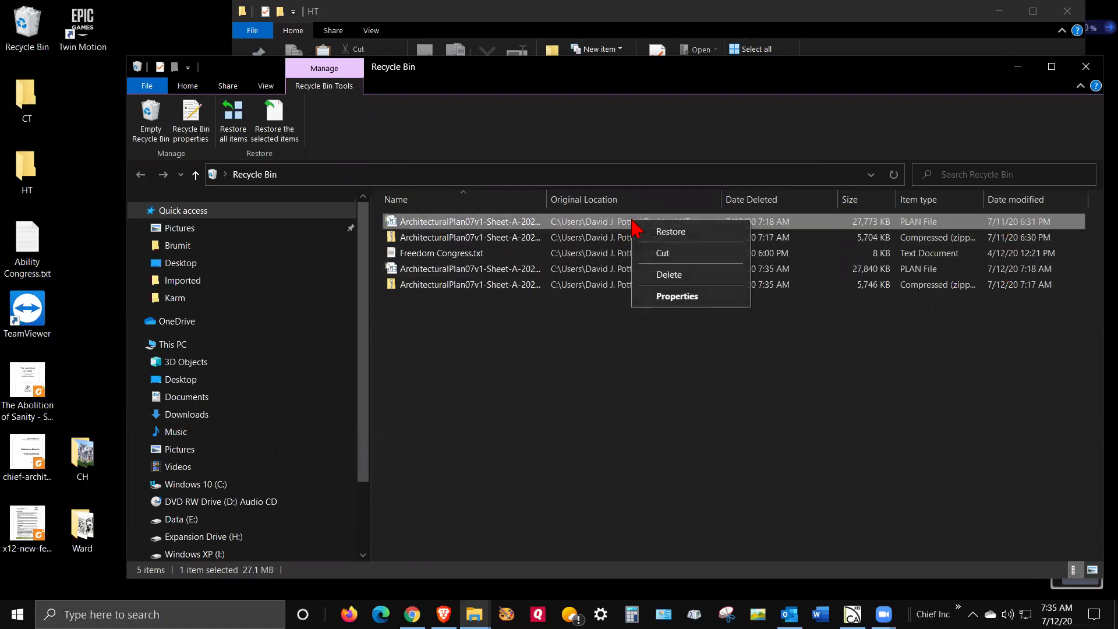
pyautogui.click(676, 232)
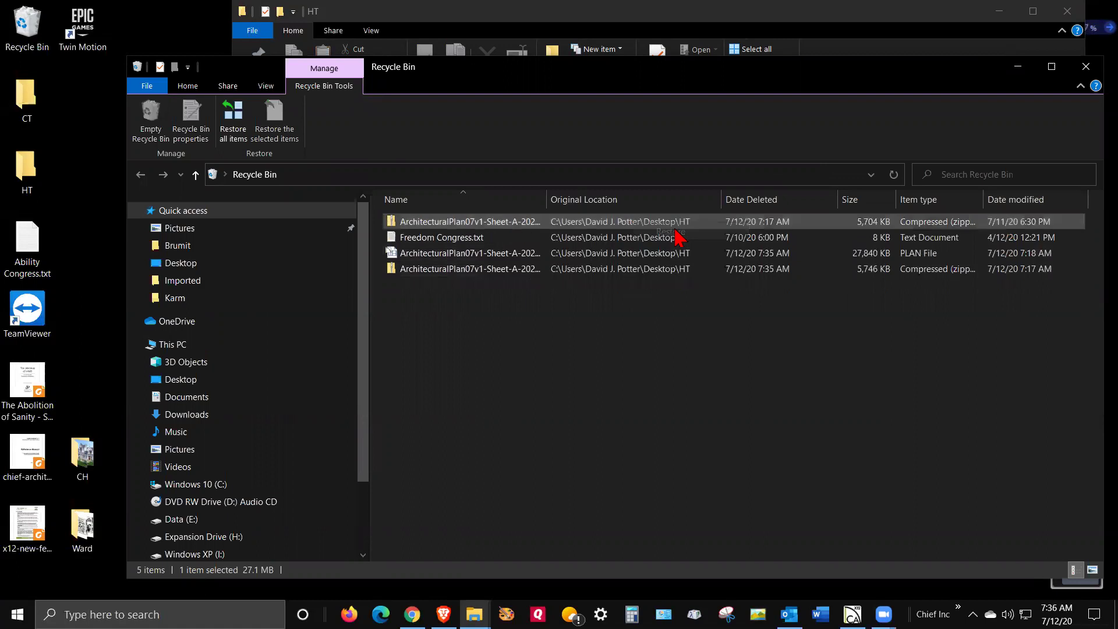
# Close the Recycle Bin and check the restored file in the HT folder before closing it.
pyautogui.click(1086, 67)
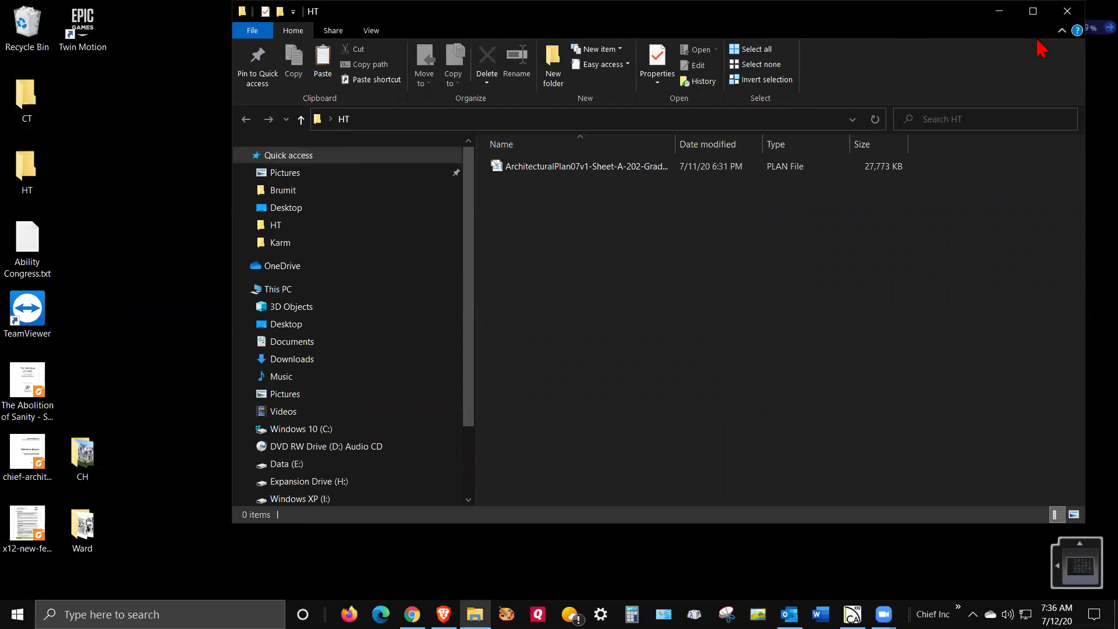
pyautogui.click(1068, 11)
pyautogui.doubleClick(26, 172)
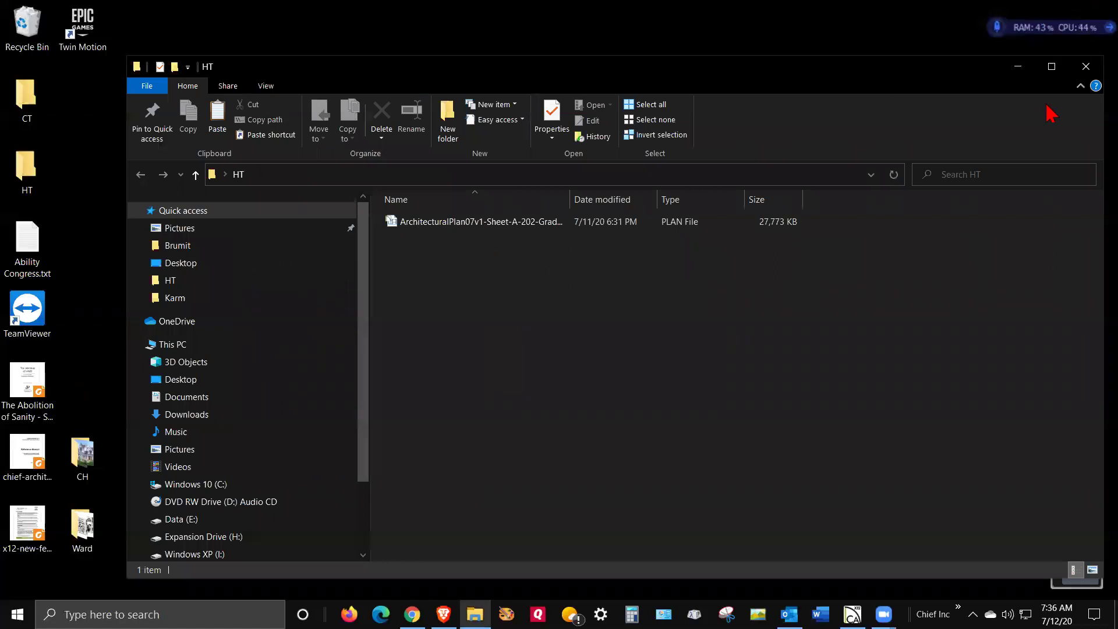
pyautogui.click(1085, 67)
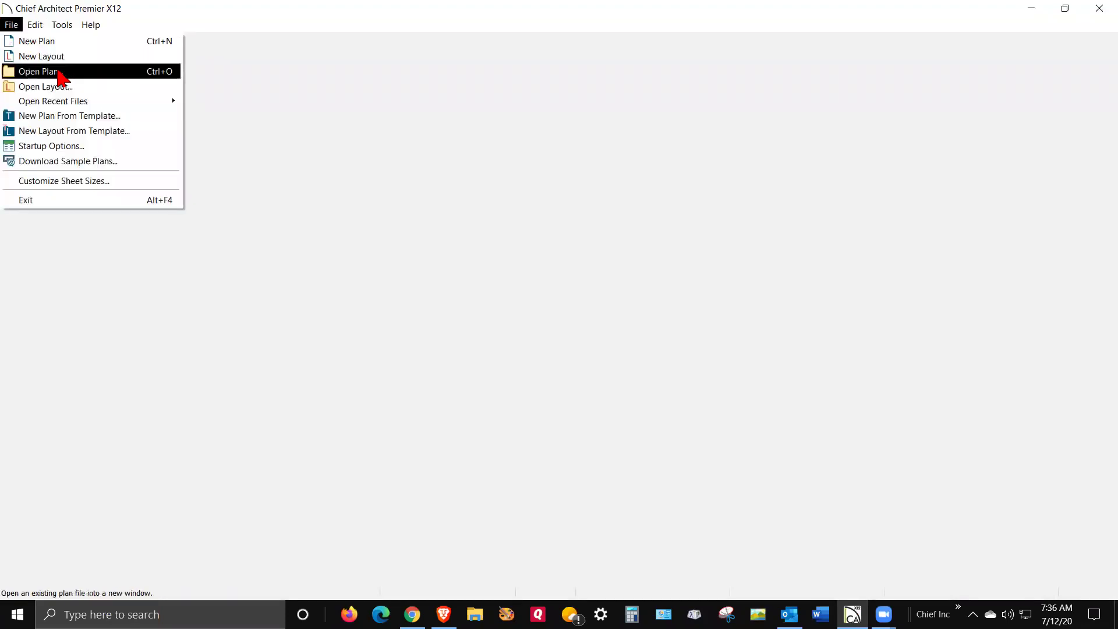
# Open the restored GradingPlan.plan file.
pyautogui.click(59, 71)
pyautogui.click(304, 126)
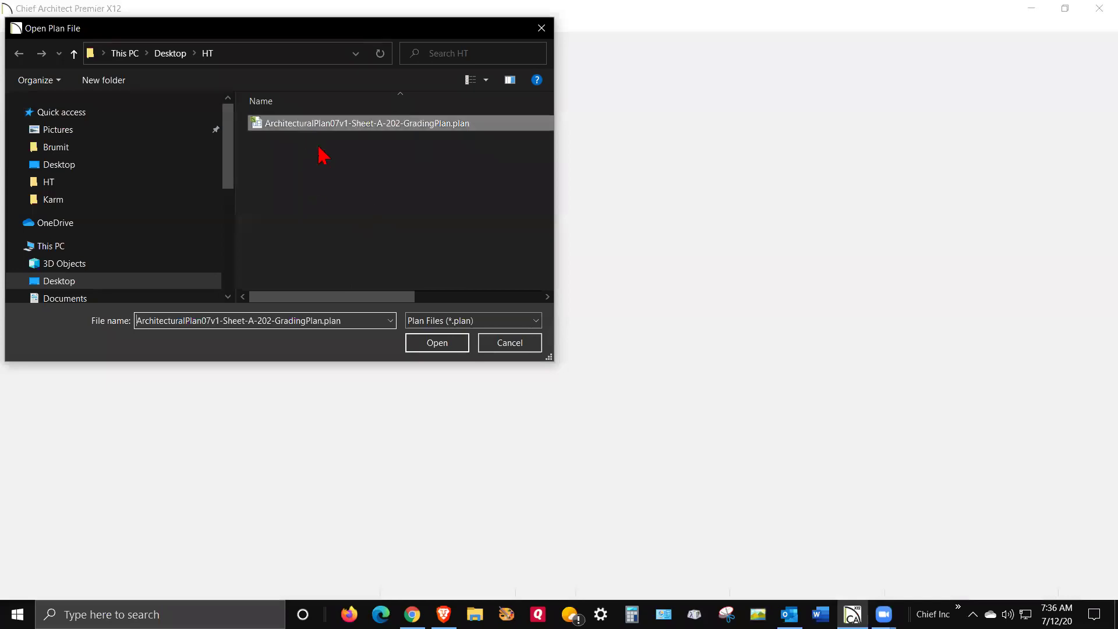
pyautogui.click(445, 346)
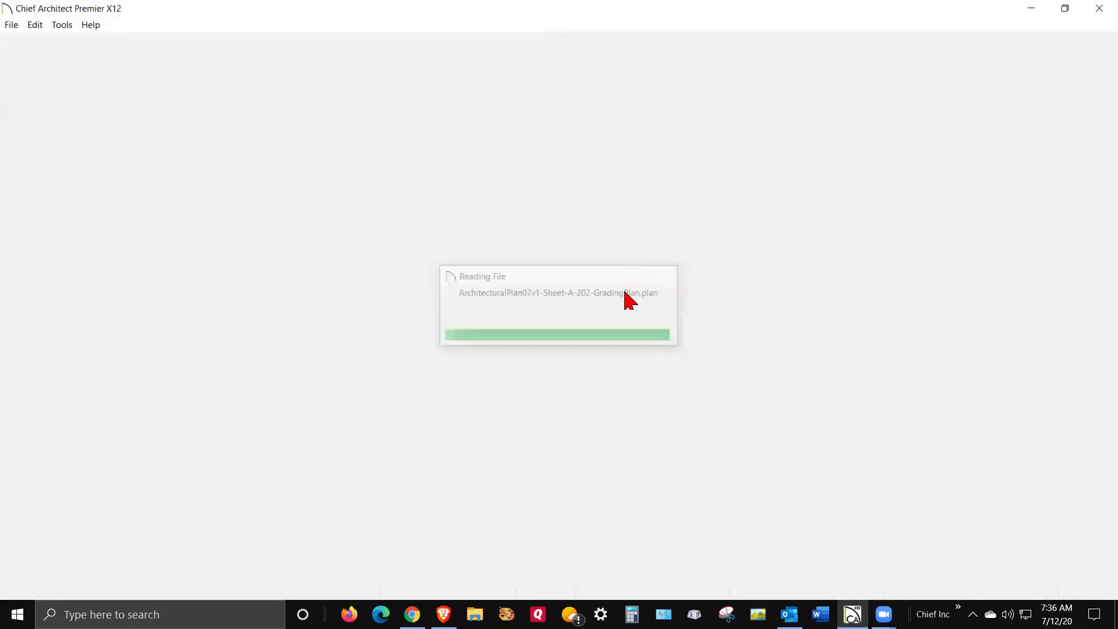
# Zoom out and create a Perspective Full Overview 3D camera view of the house.
pyautogui.scroll(-3, 418, 237)
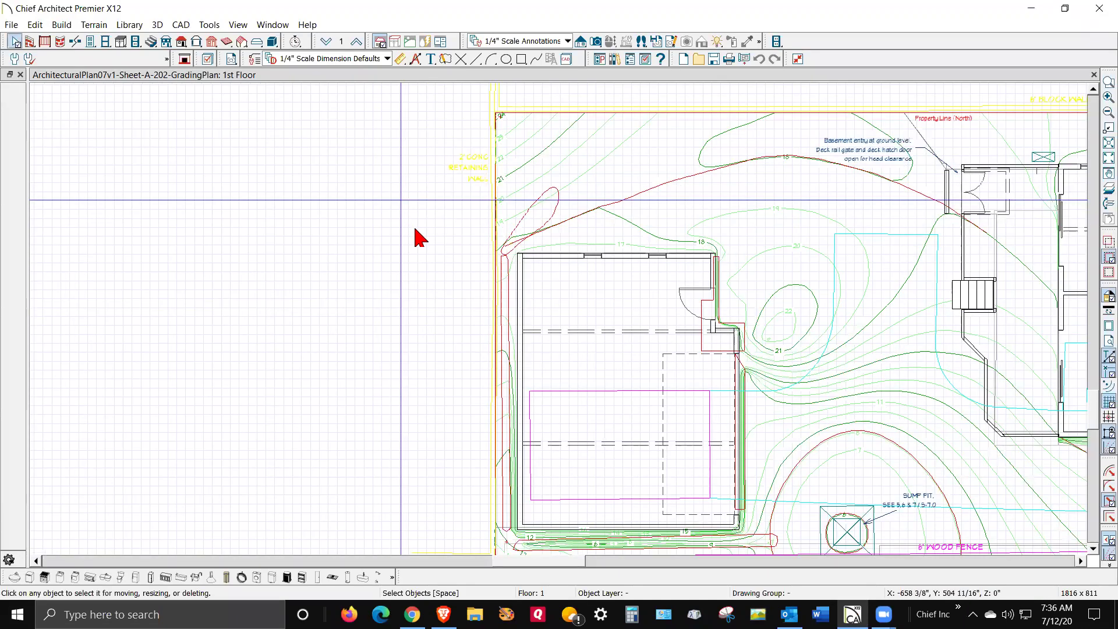
pyautogui.scroll(-3, 408, 241)
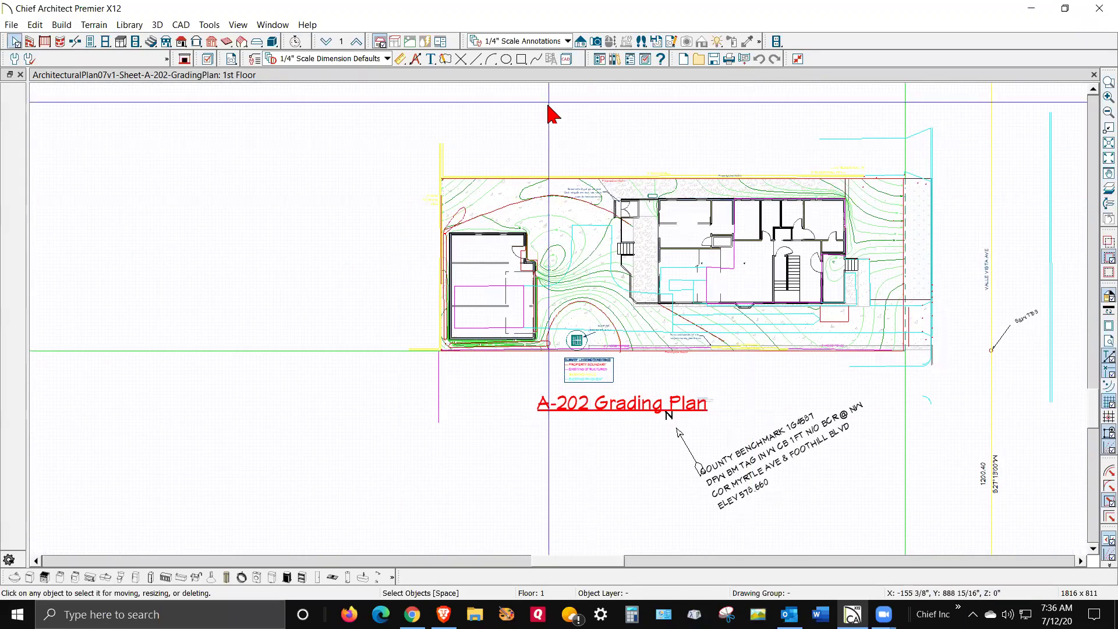
pyautogui.click(596, 41)
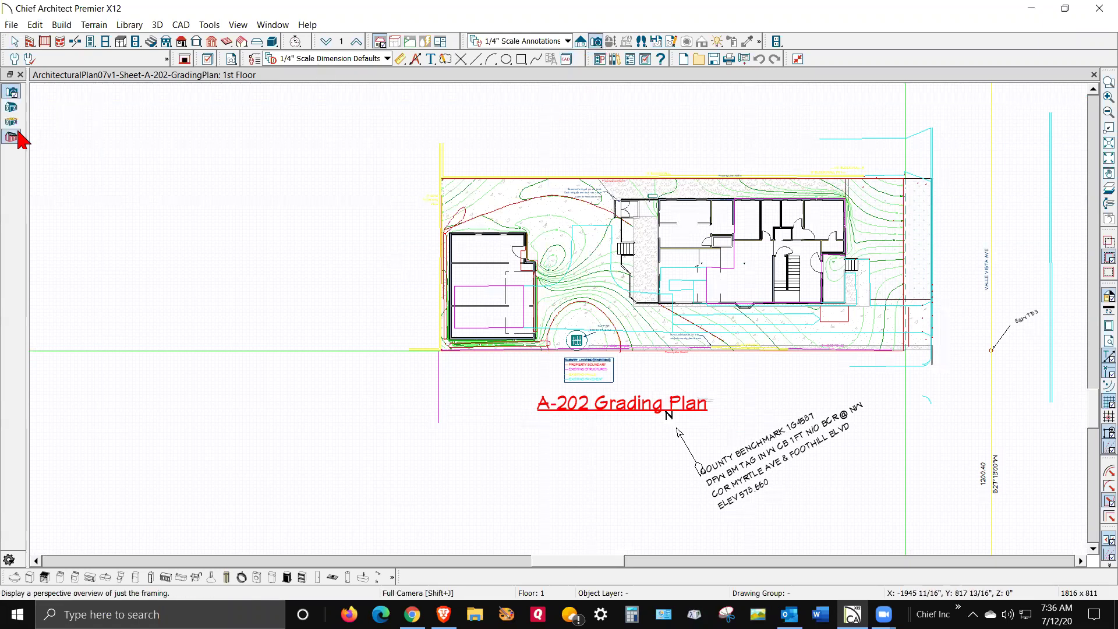
pyautogui.click(13, 92)
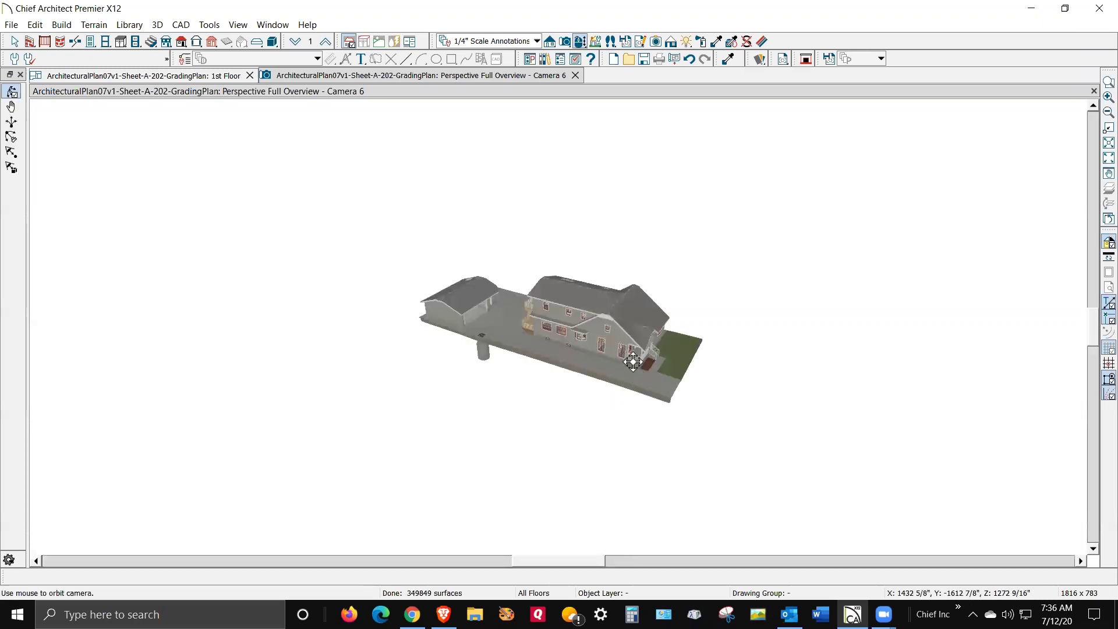
# Zoom in and out on the garage in the 3D overview.
pyautogui.scroll(5, 646, 392)
pyautogui.scroll(5, 647, 392)
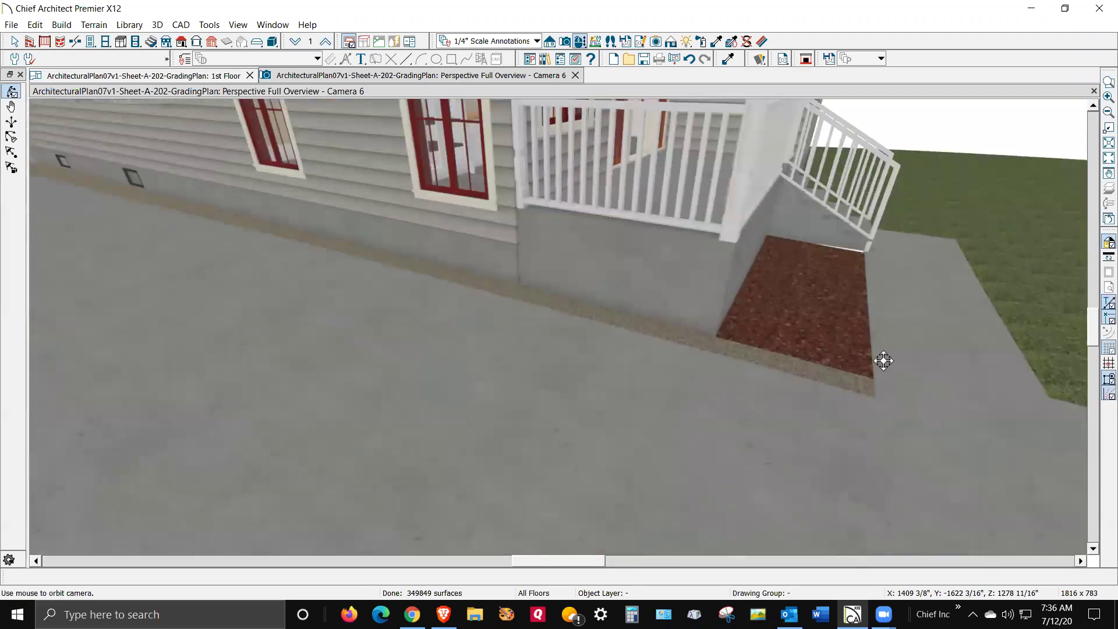
pyautogui.scroll(-10, 891, 367)
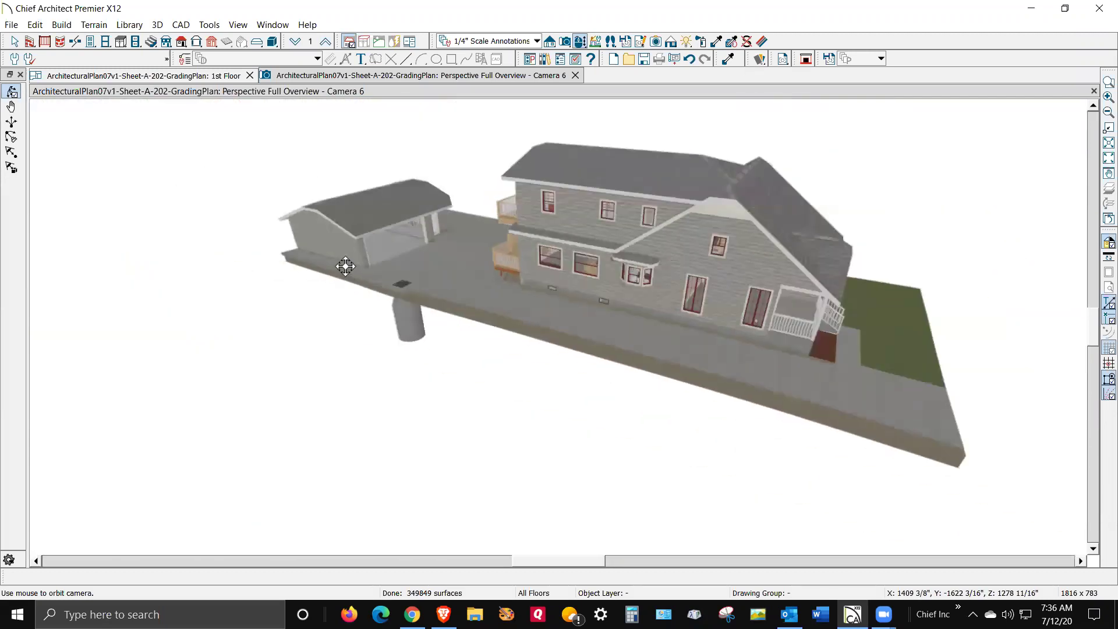
pyautogui.scroll(10, 346, 266)
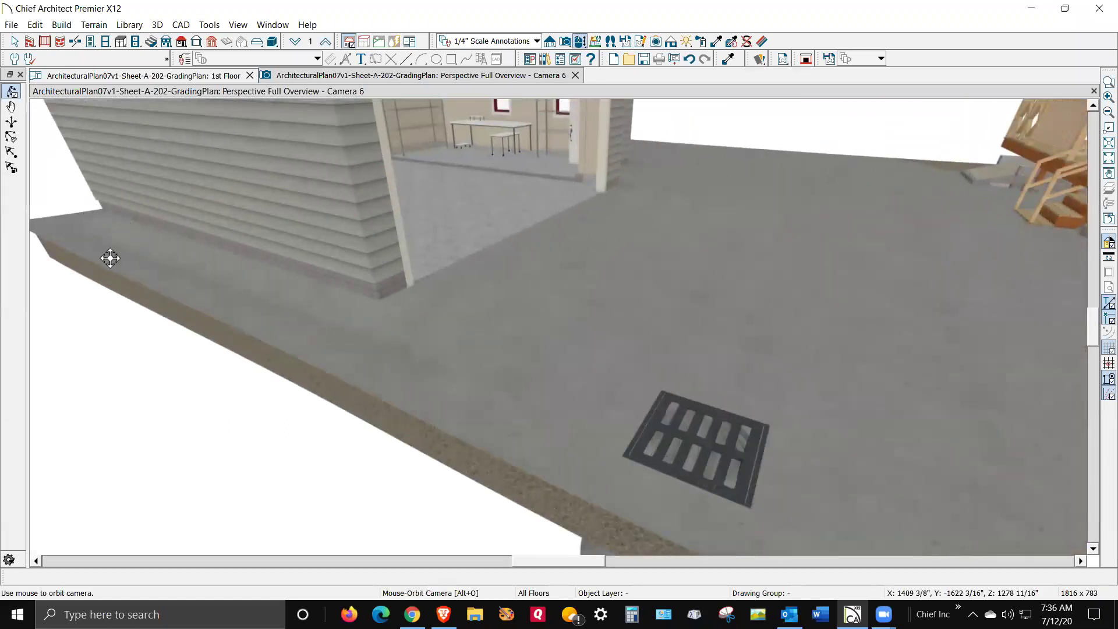
pyautogui.scroll(5, 60, 208)
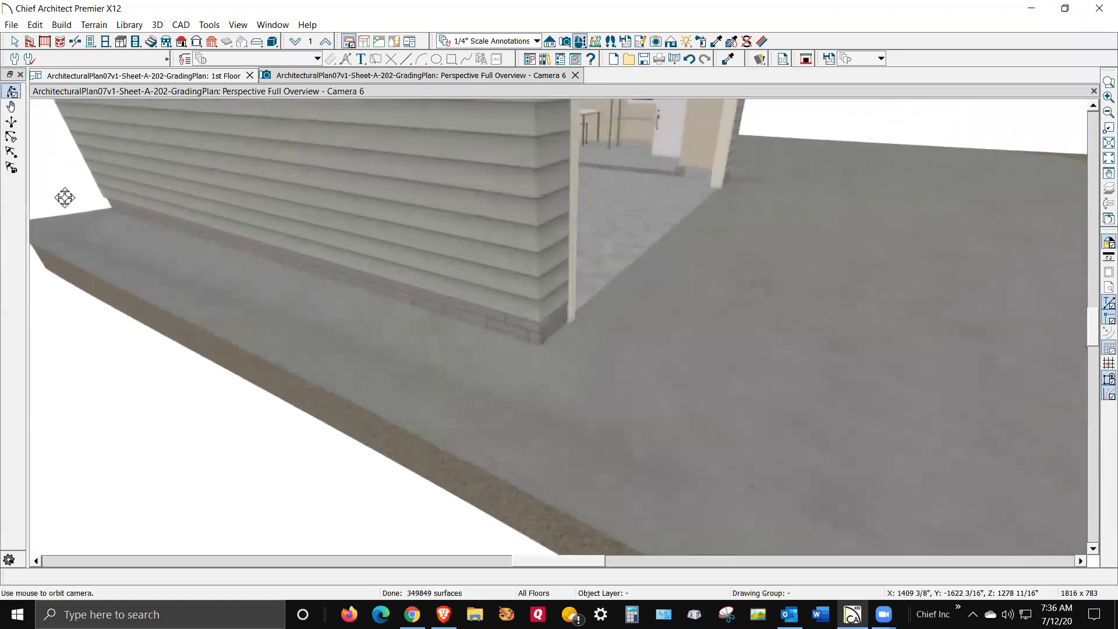
pyautogui.scroll(8, 65, 199)
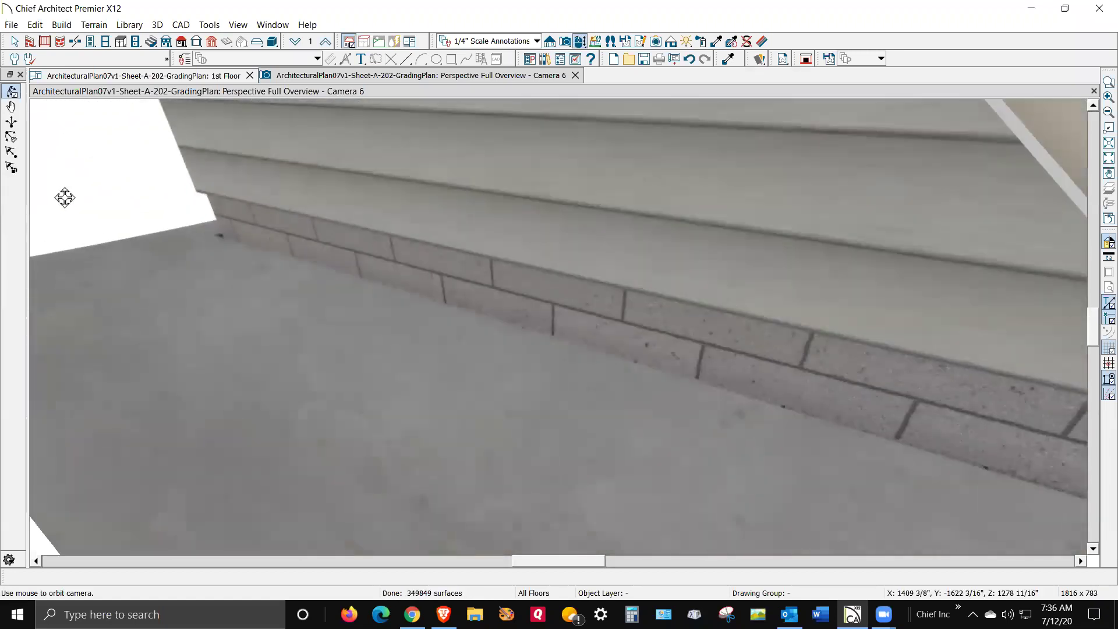
pyautogui.scroll(-5, 82, 262)
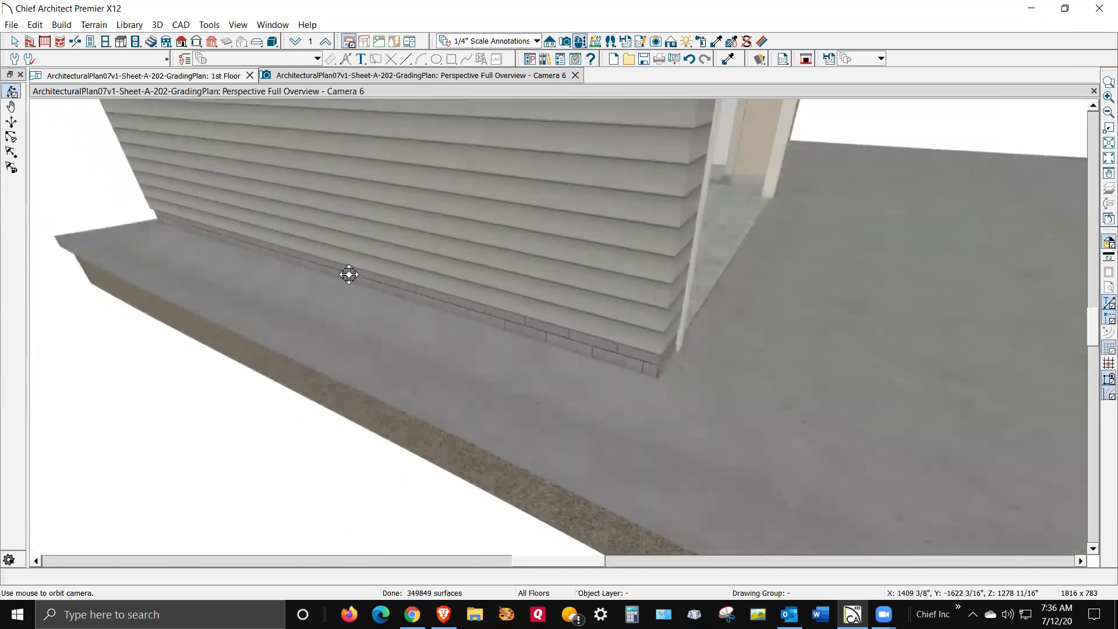
pyautogui.scroll(-5, 303, 263)
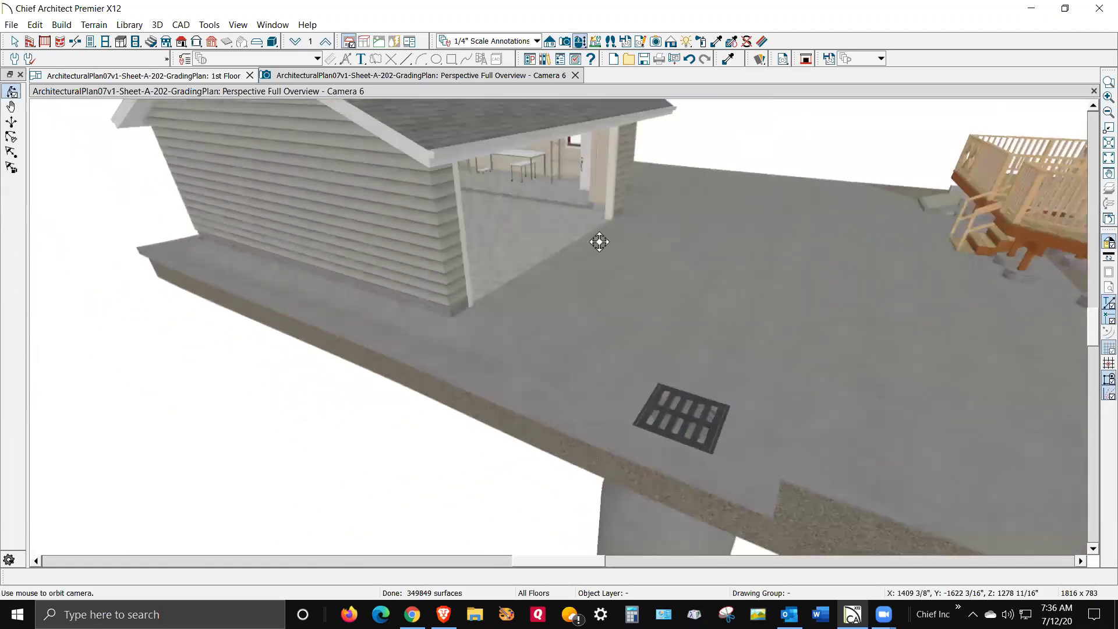
pyautogui.scroll(10, 639, 170)
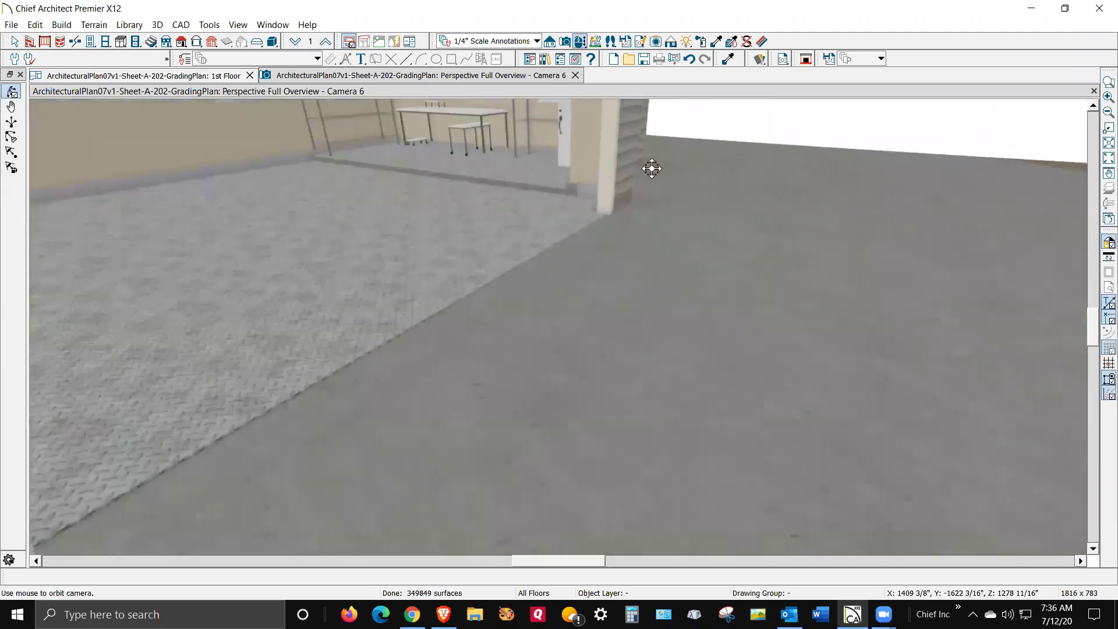
pyautogui.scroll(-6, 661, 150)
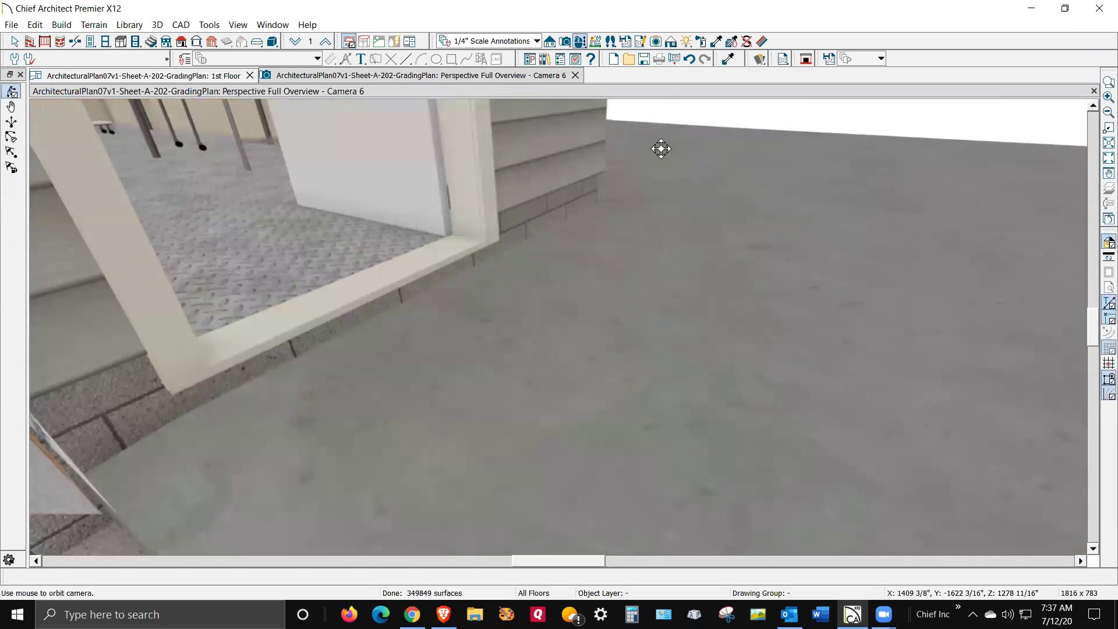
pyautogui.scroll(-10, 628, 221)
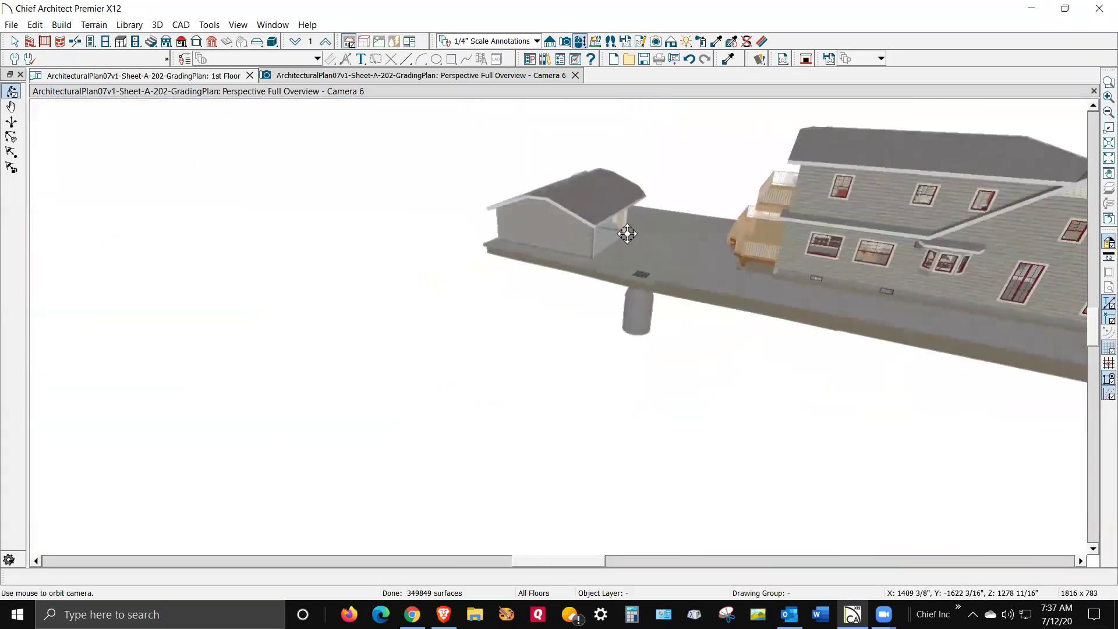
# Orbit down onto the site and render it in Vector View with outlined edges.
pyautogui.moveTo(475, 219); pyautogui.dragTo(866, 209)
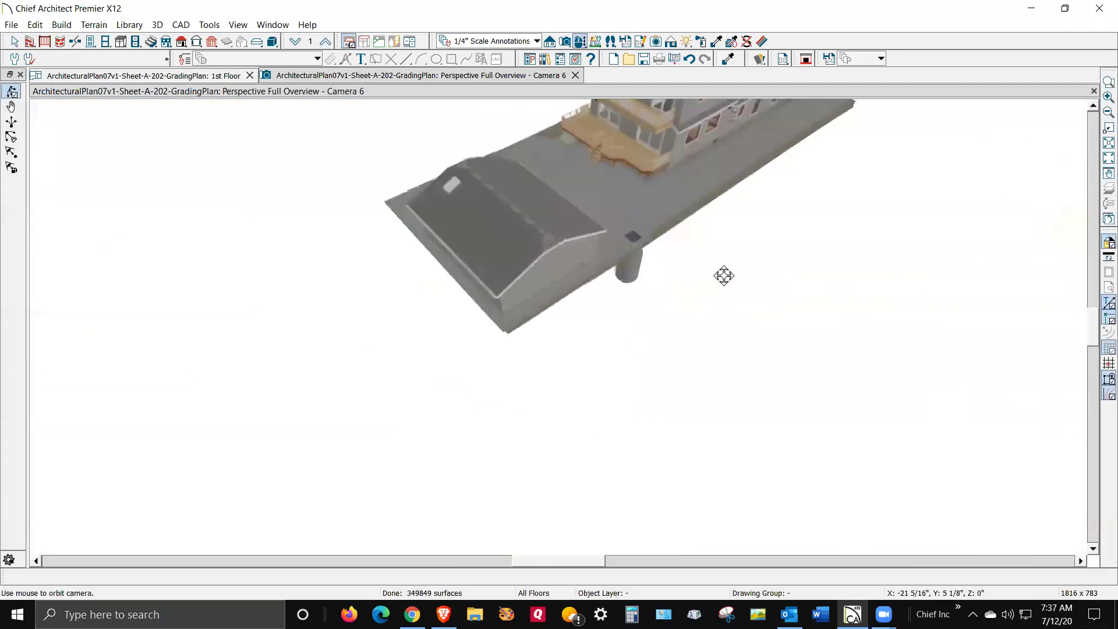
pyautogui.scroll(5, 557, 275)
pyautogui.scroll(2, 557, 274)
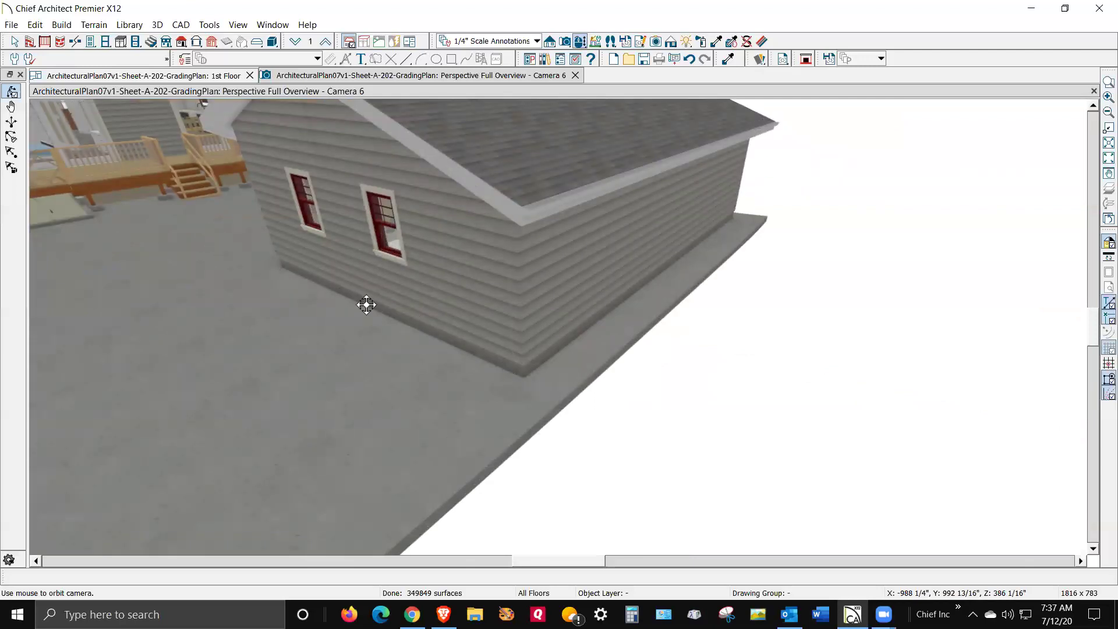
pyautogui.scroll(-4, 573, 317)
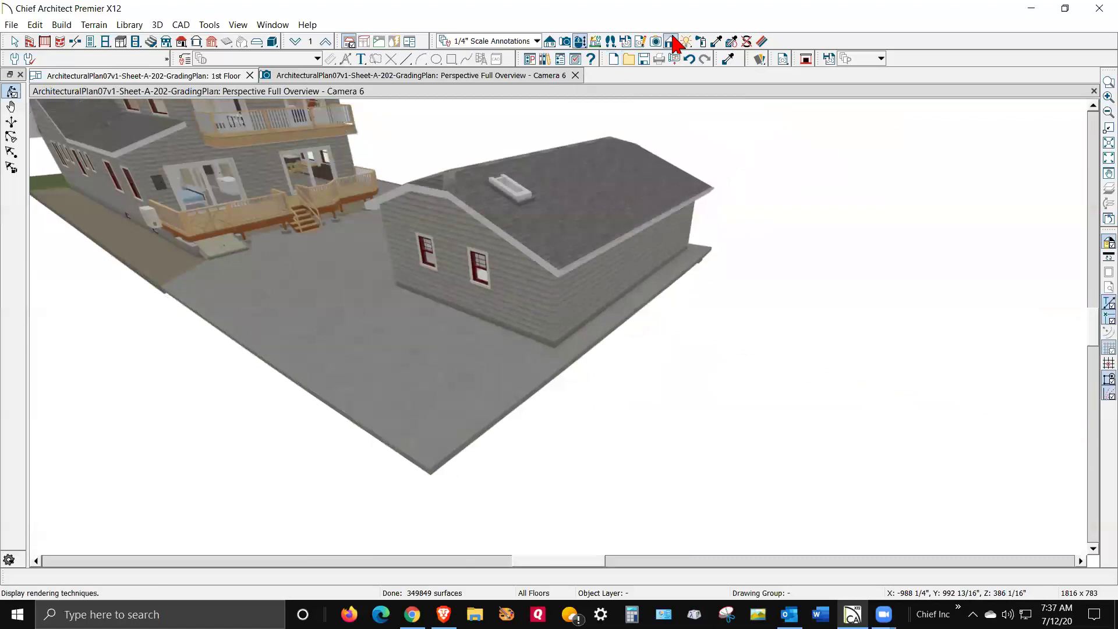
pyautogui.click(671, 41)
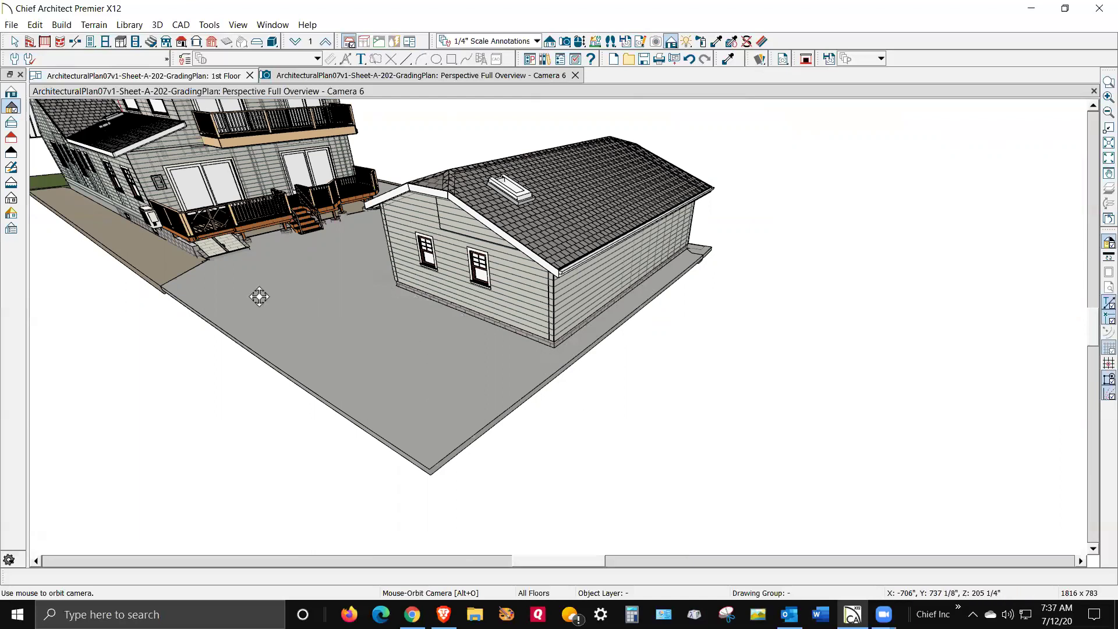
pyautogui.moveTo(259, 297); pyautogui.dragTo(411, 282)
pyautogui.moveTo(576, 198); pyautogui.dragTo(273, 317)
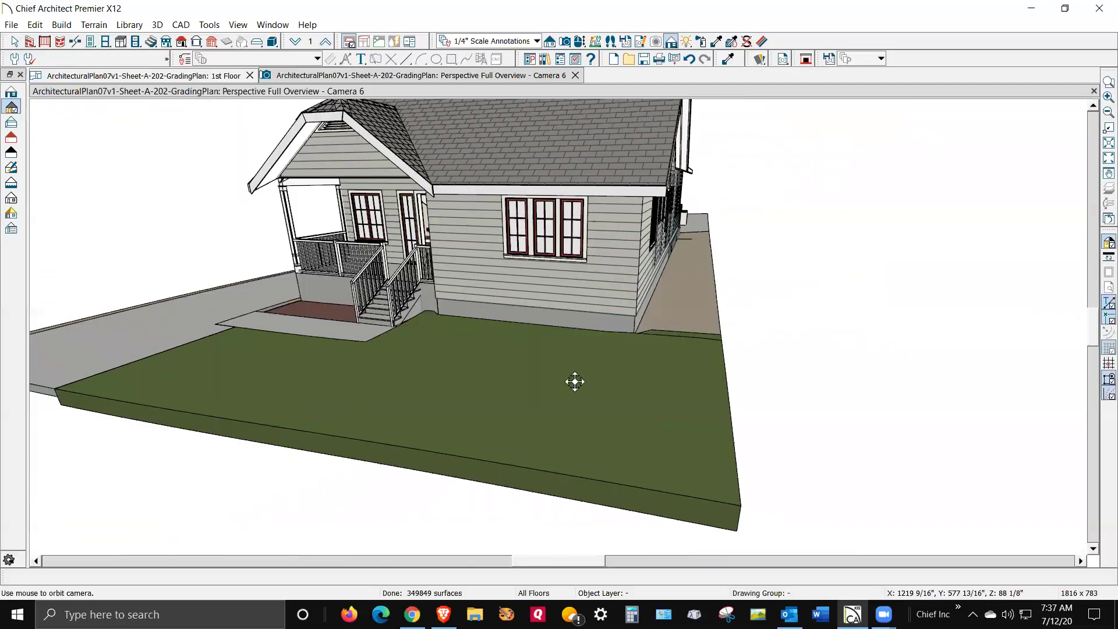
pyautogui.moveTo(677, 289); pyautogui.dragTo(649, 332)
pyautogui.moveTo(589, 353); pyautogui.dragTo(621, 309)
pyautogui.moveTo(558, 288); pyautogui.dragTo(569, 418)
pyautogui.scroll(-4, 455, 366)
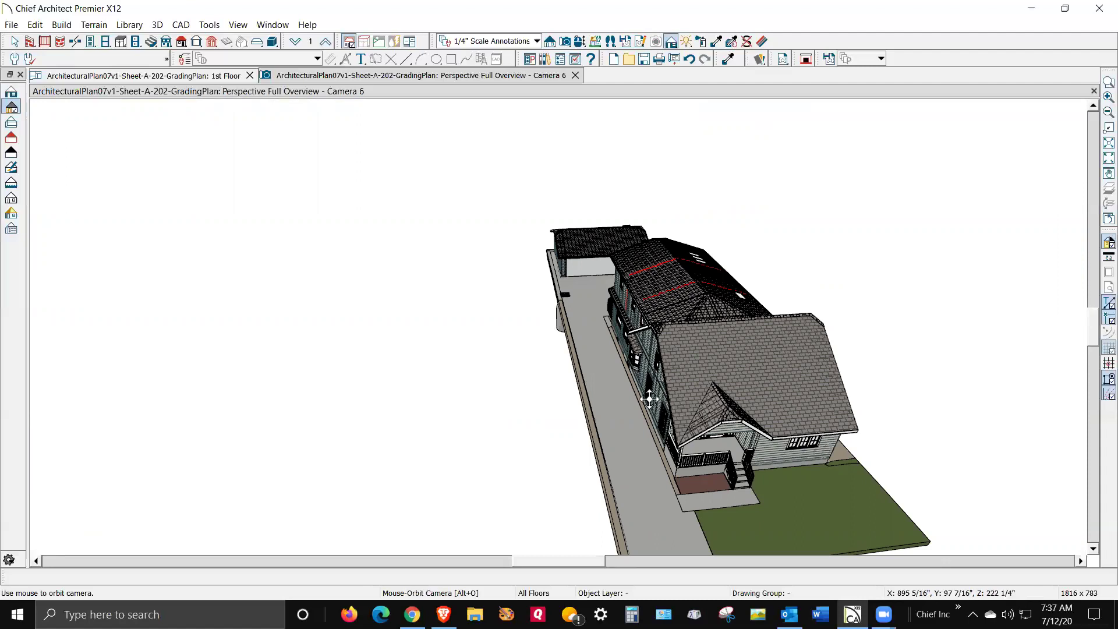
pyautogui.scroll(-3, 701, 367)
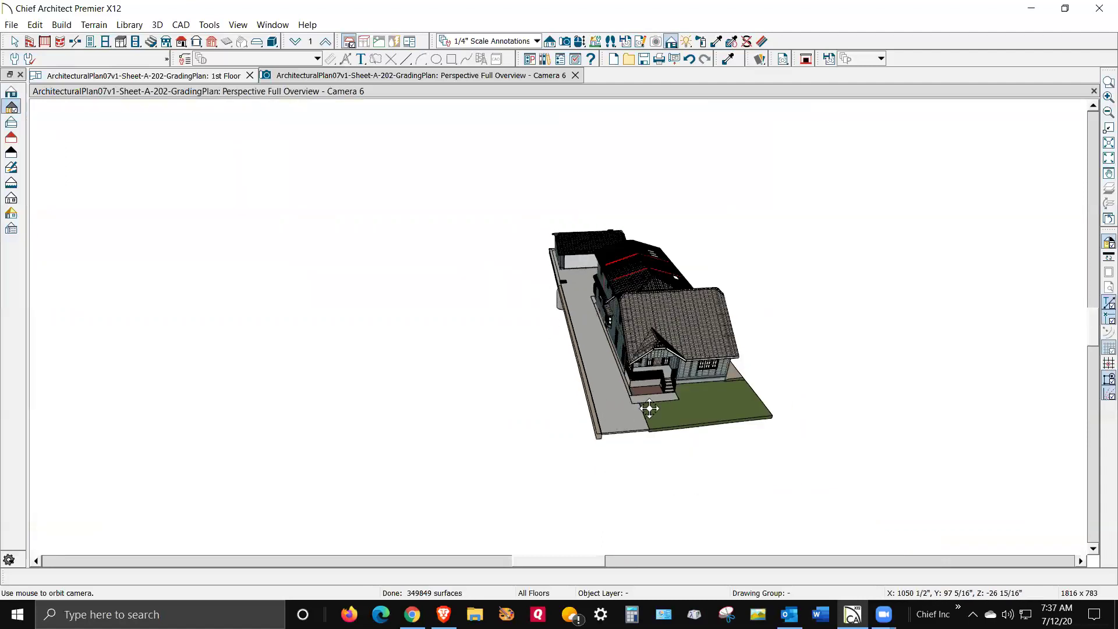
pyautogui.scroll(3, 650, 409)
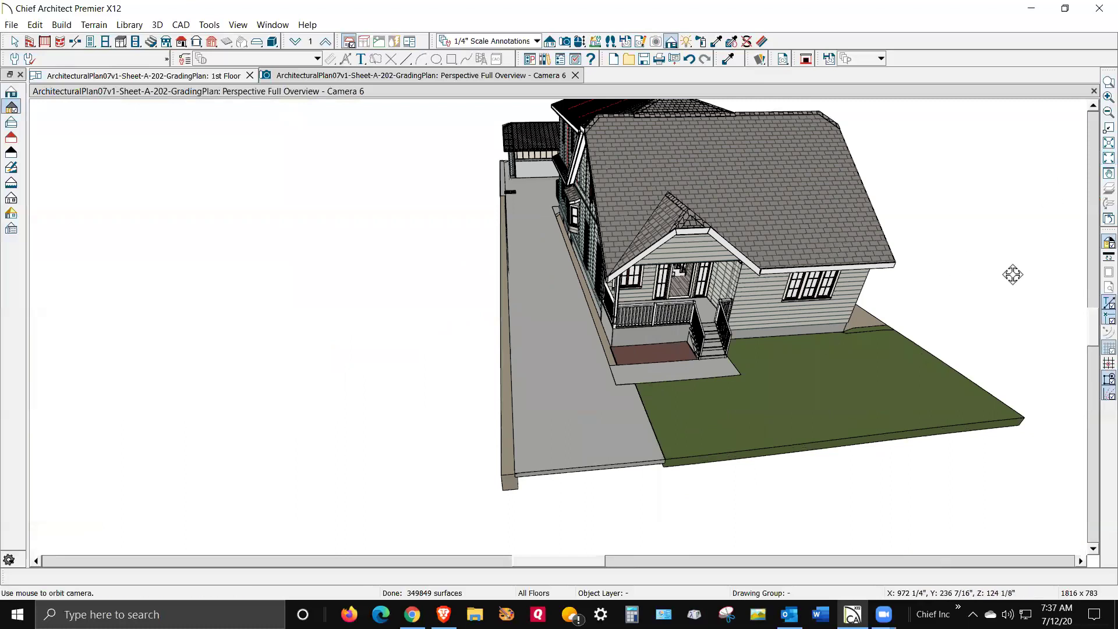
pyautogui.moveTo(841, 355); pyautogui.dragTo(889, 372)
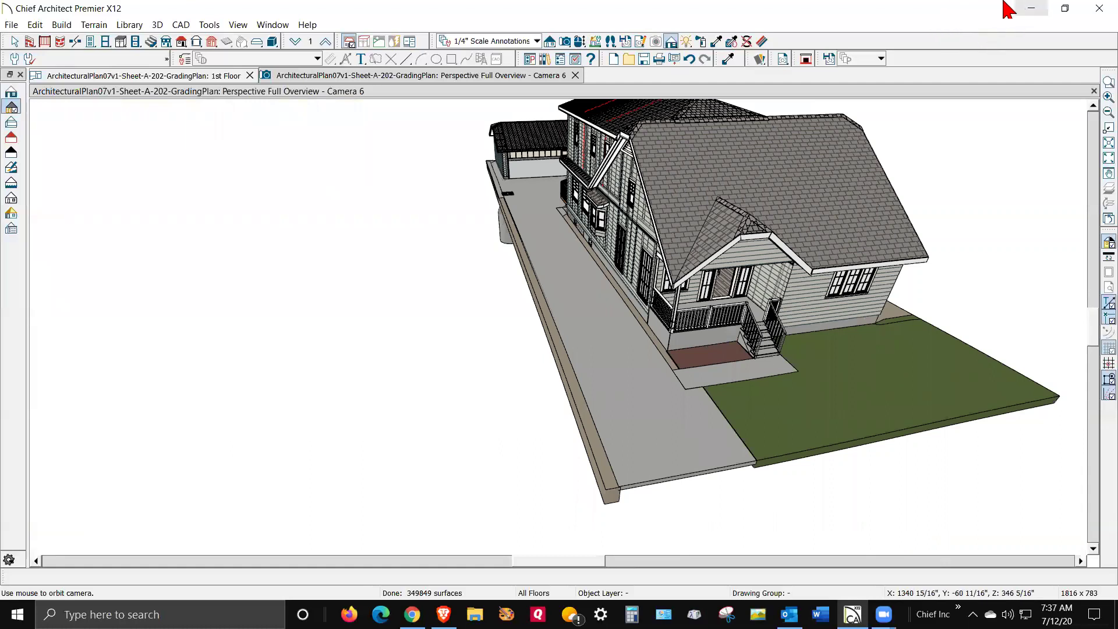